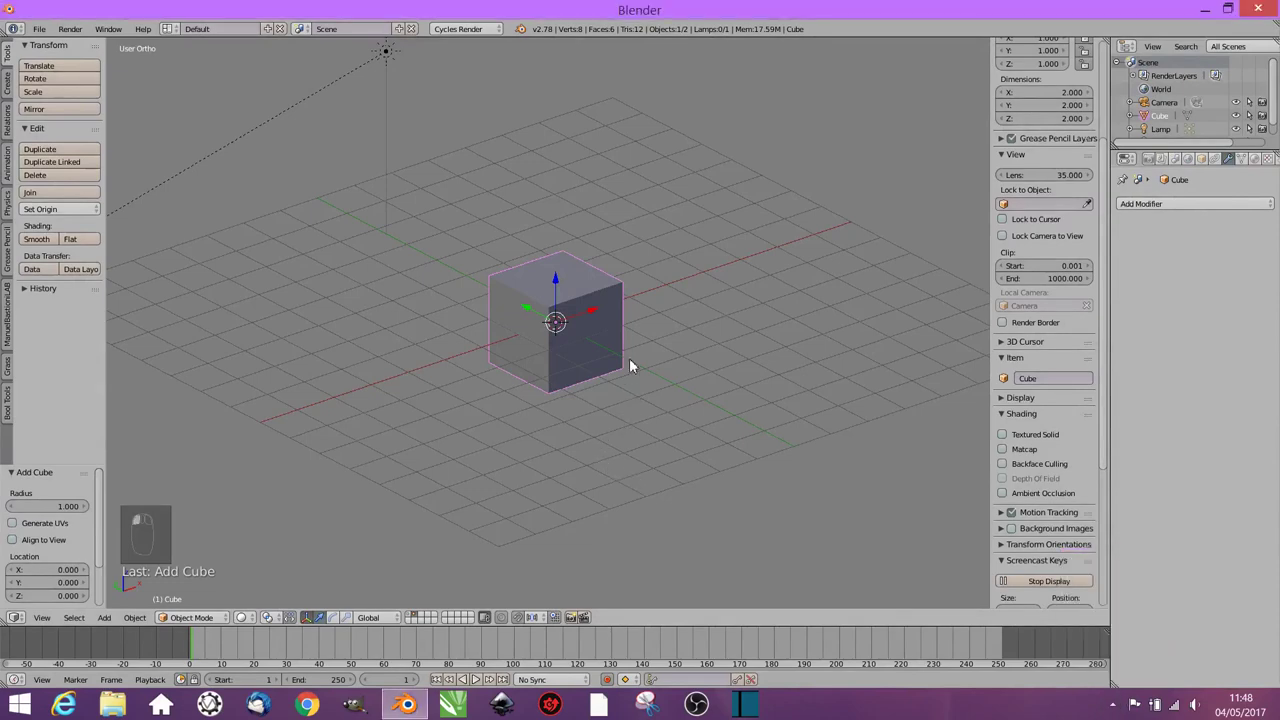
Step: Orbit and zoom the viewport around the default cube
middle_drag(621, 405, 610, 367)
scroll(612, 371, up, 3)
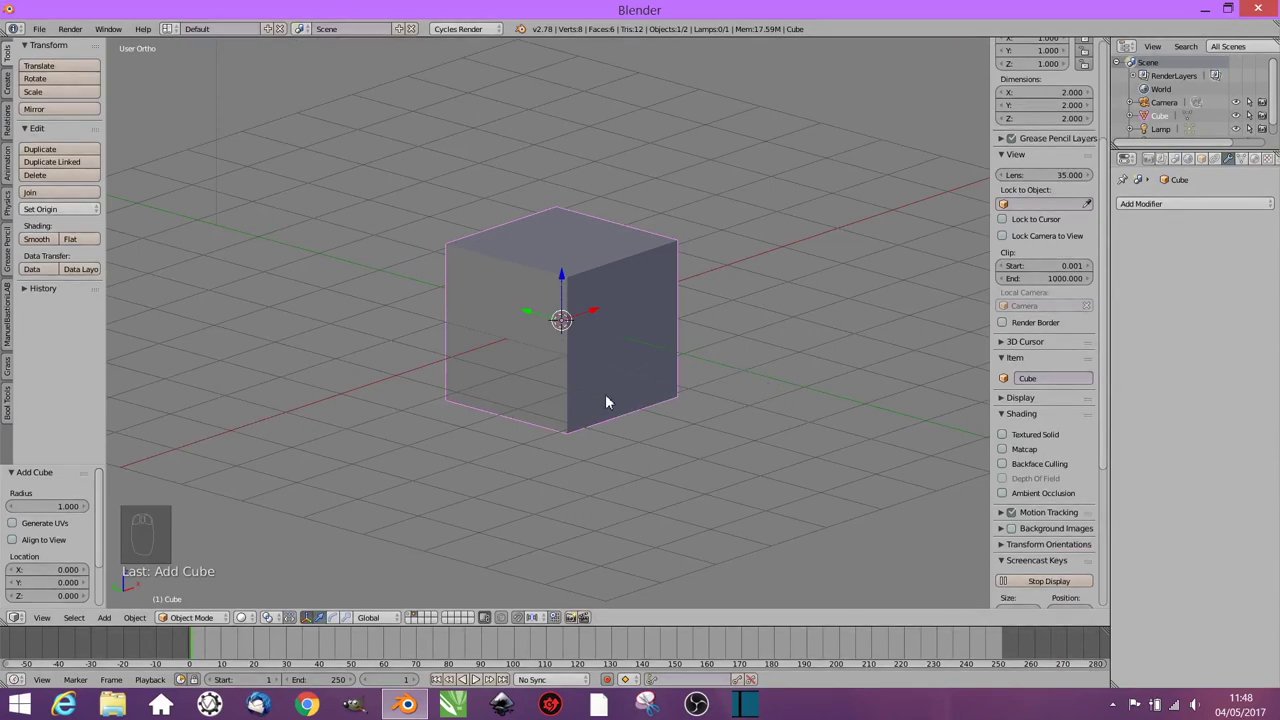
scroll(624, 390, down, 1)
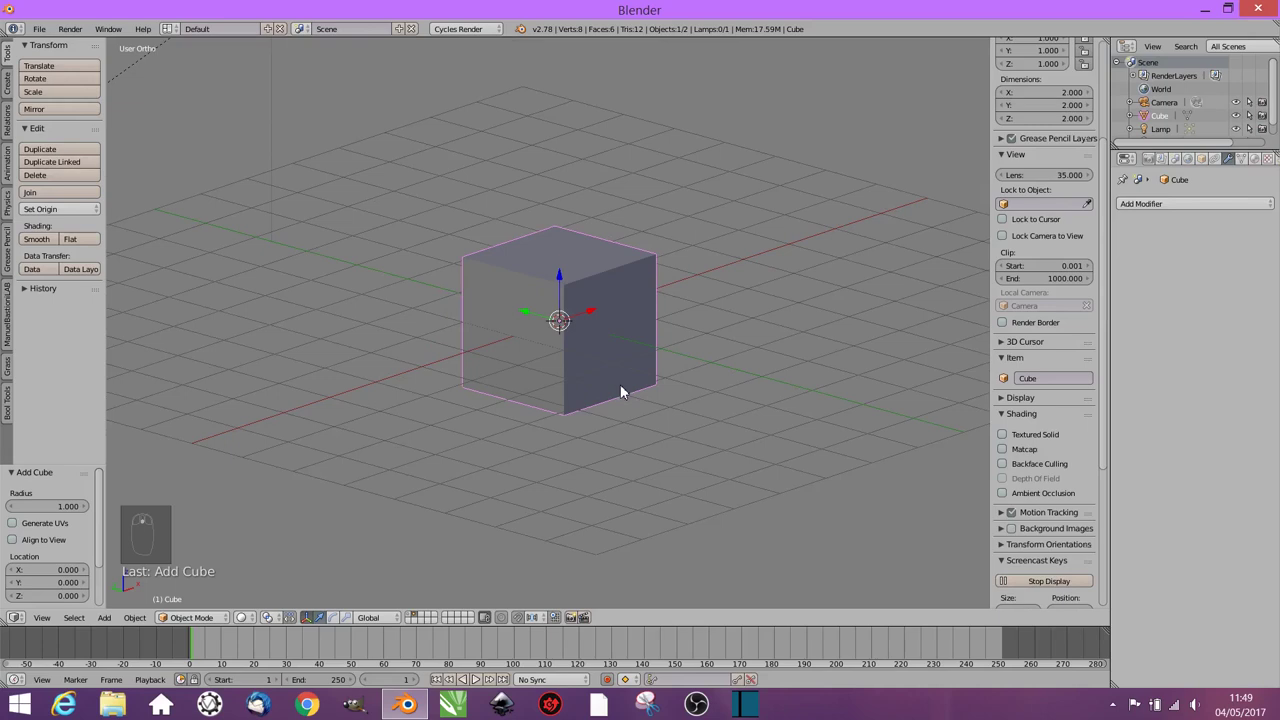
Step: Delete the default cube and add a plane at the scene origin
key(x)
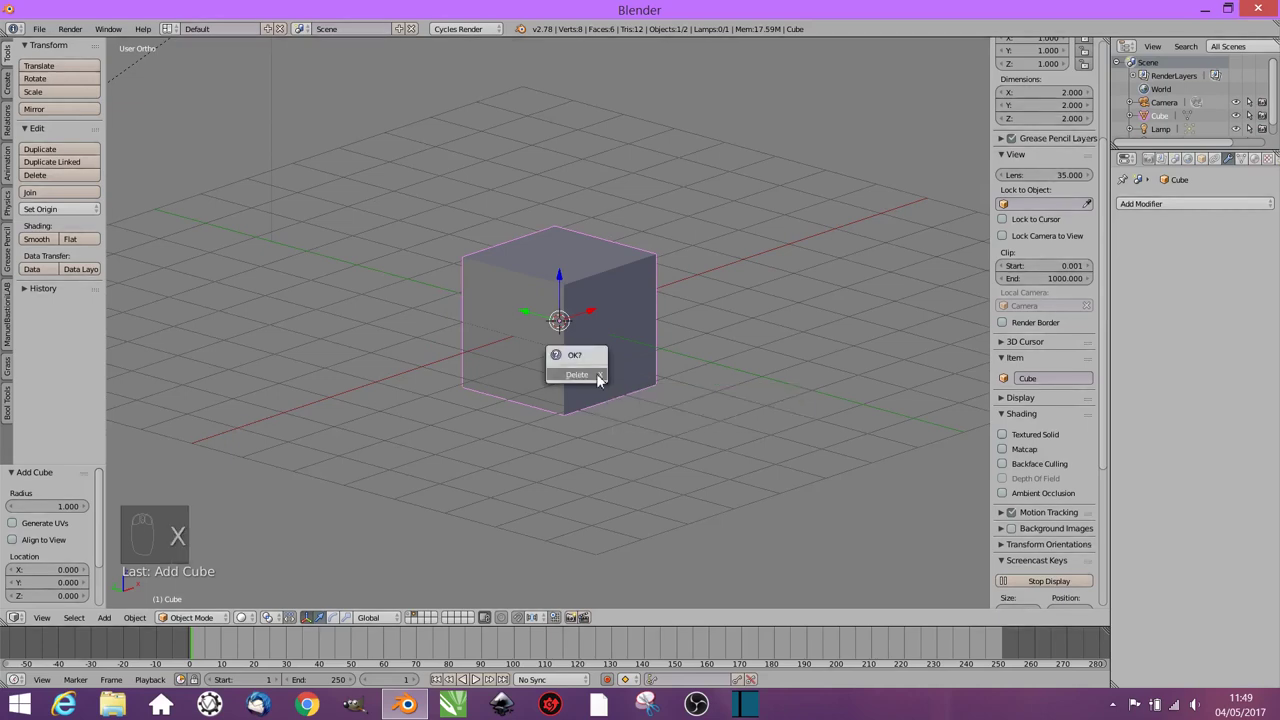
click(596, 373)
scroll(640, 386, up, 1)
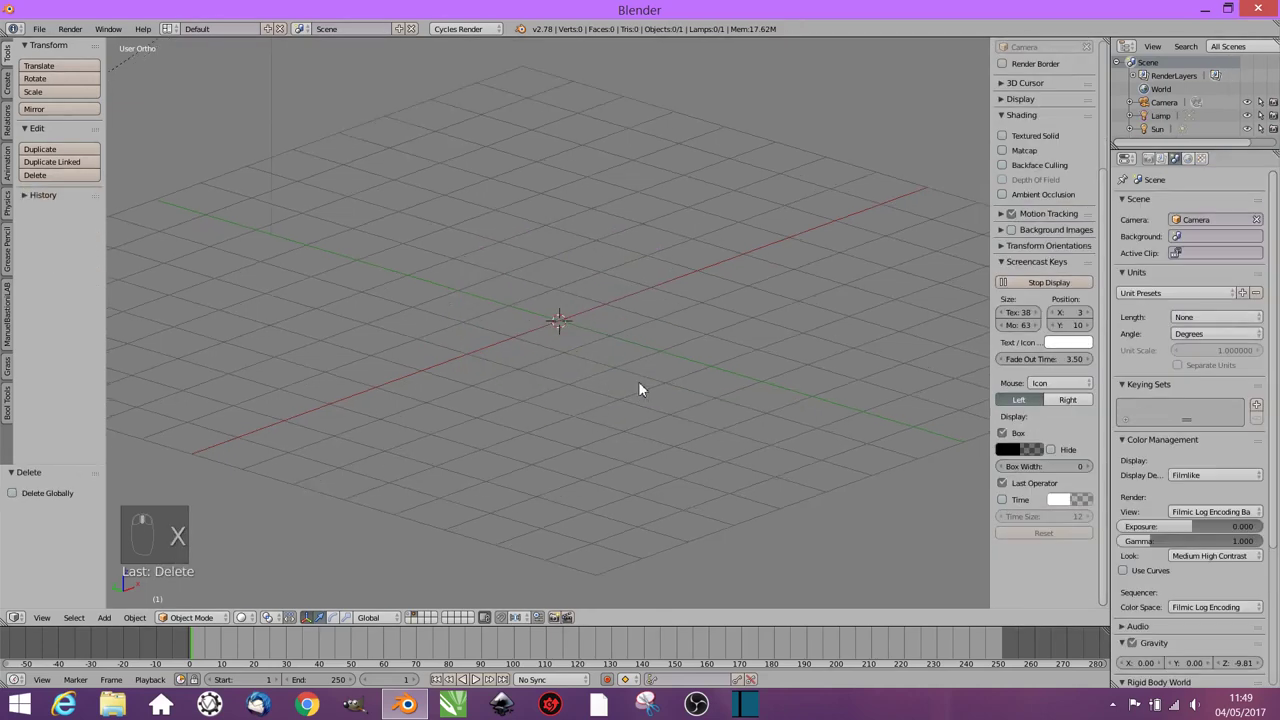
key(shift+a)
mouse_move(638, 381)
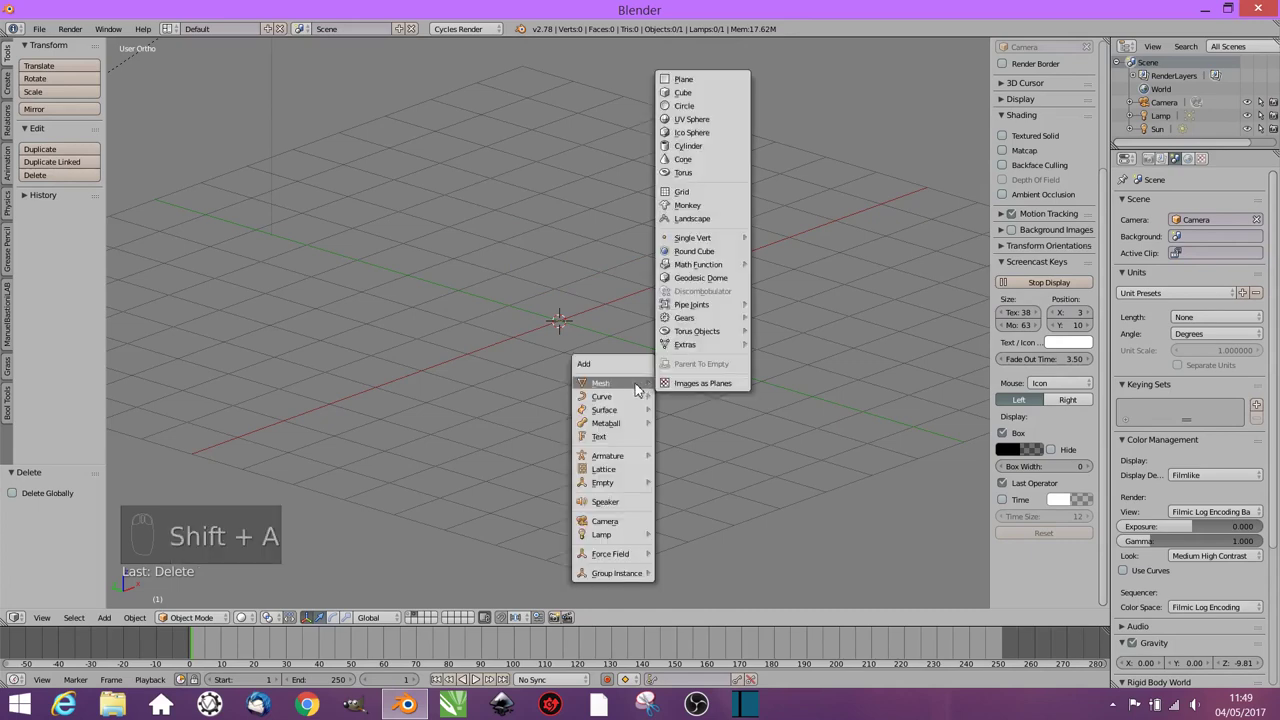
click(700, 87)
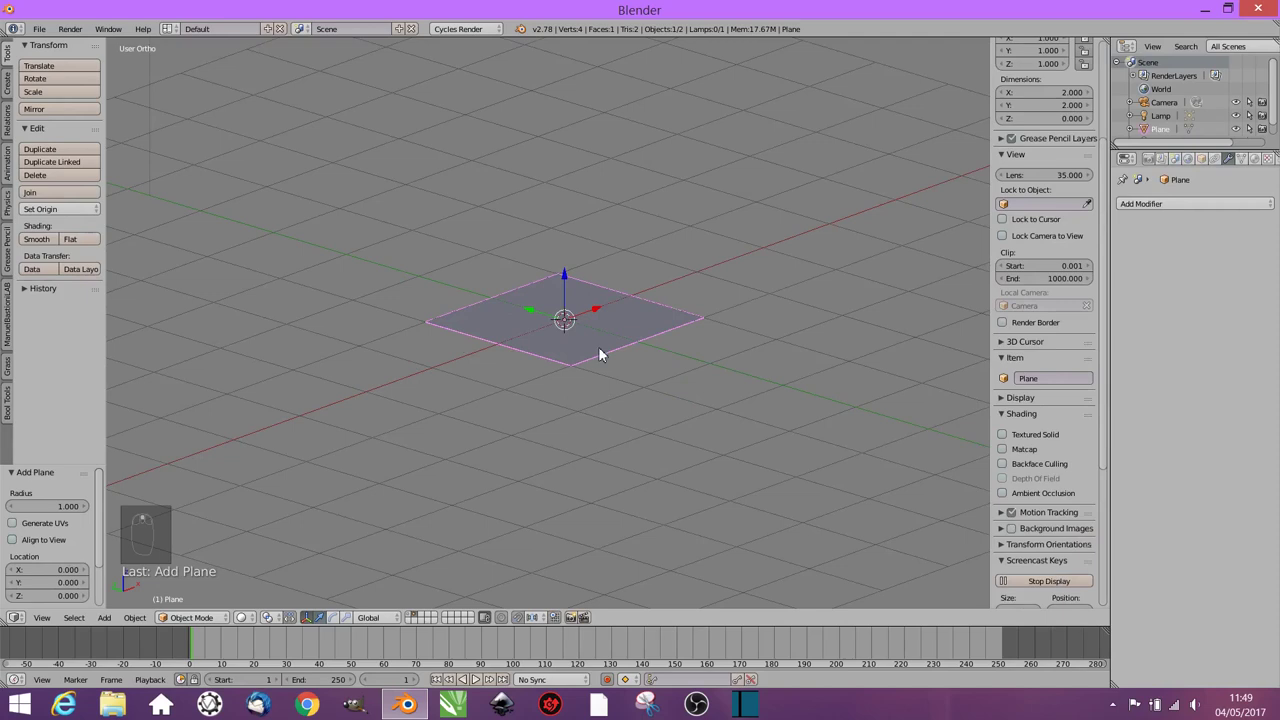
Step: In Edit Mode, loop-cut the plane through its centre and raise that edge 0.531 on Z
key(Tab)
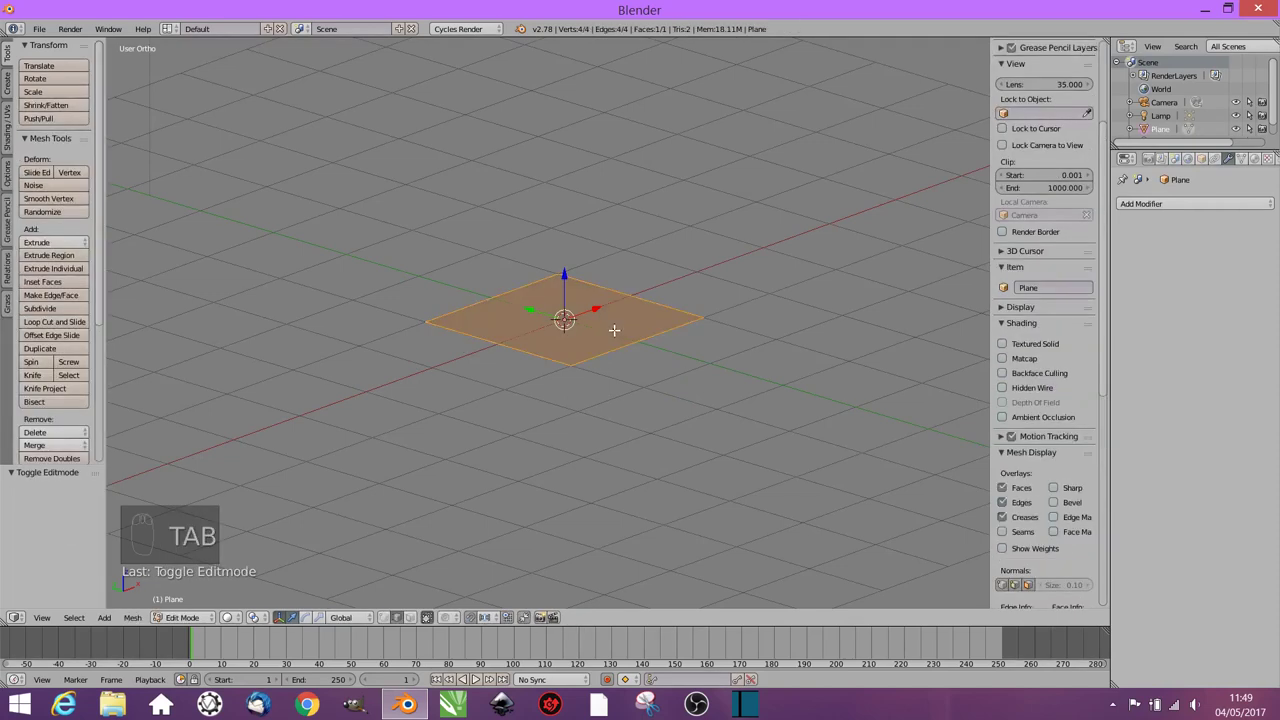
key(ctrl+r)
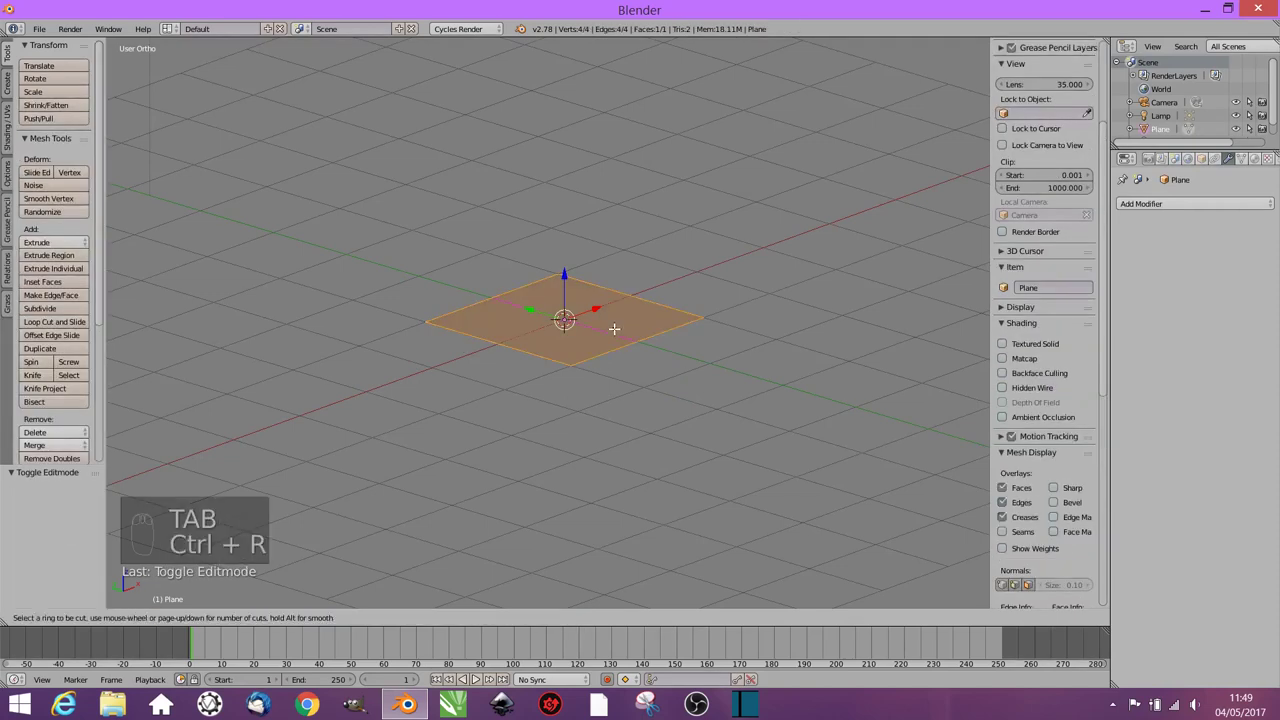
click(638, 302)
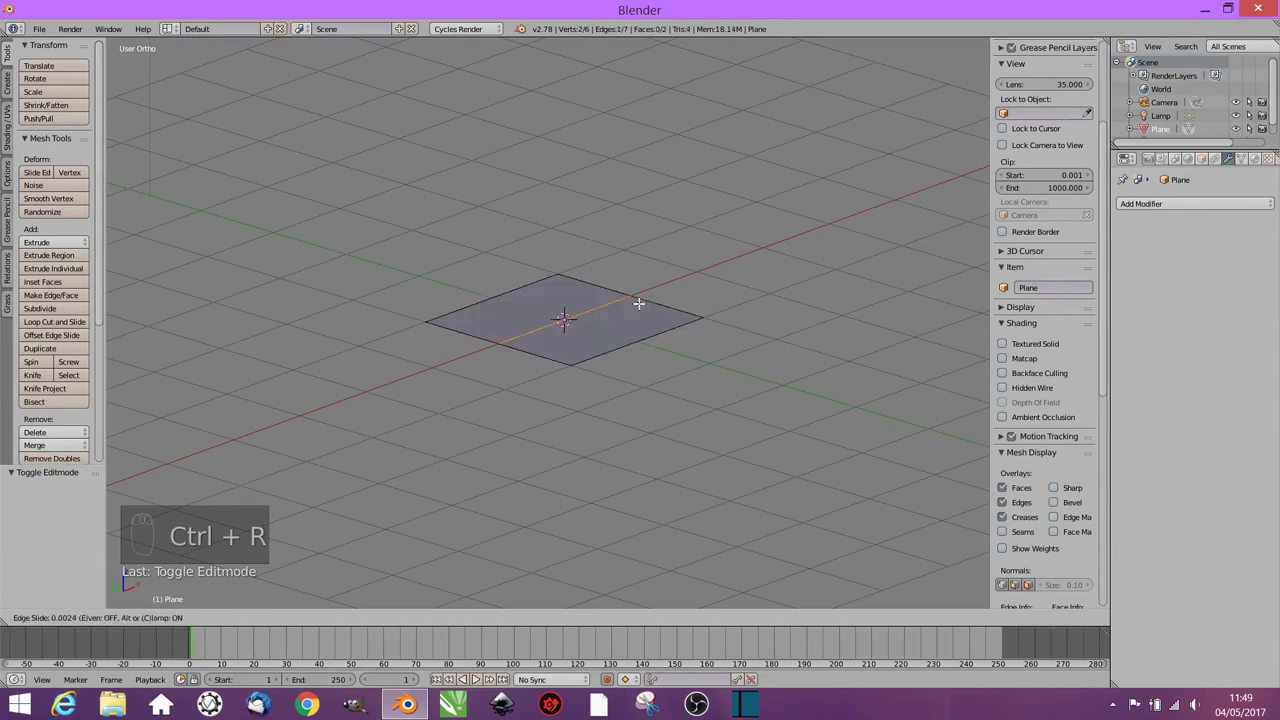
right_click(637, 303)
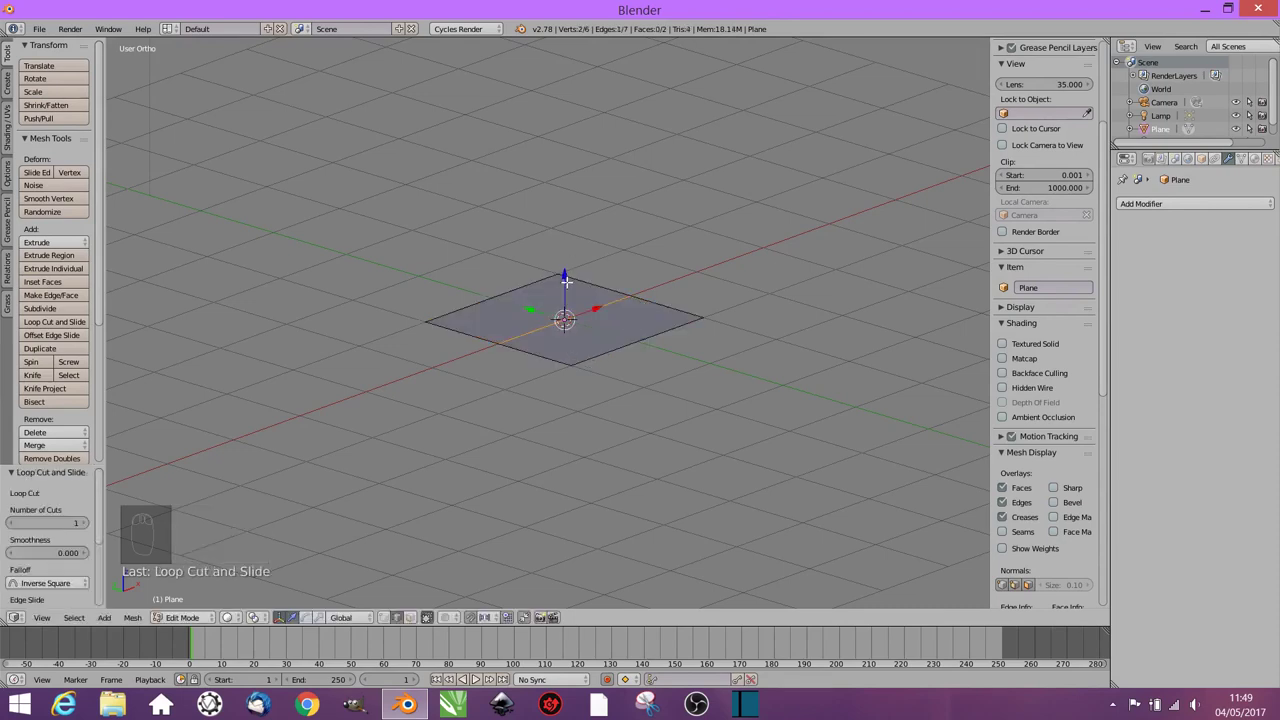
drag(565, 275, 568, 223)
Step: Bevel the raised ridge edge into a 6-segment curve of 0.517
scroll(573, 355, up, 1)
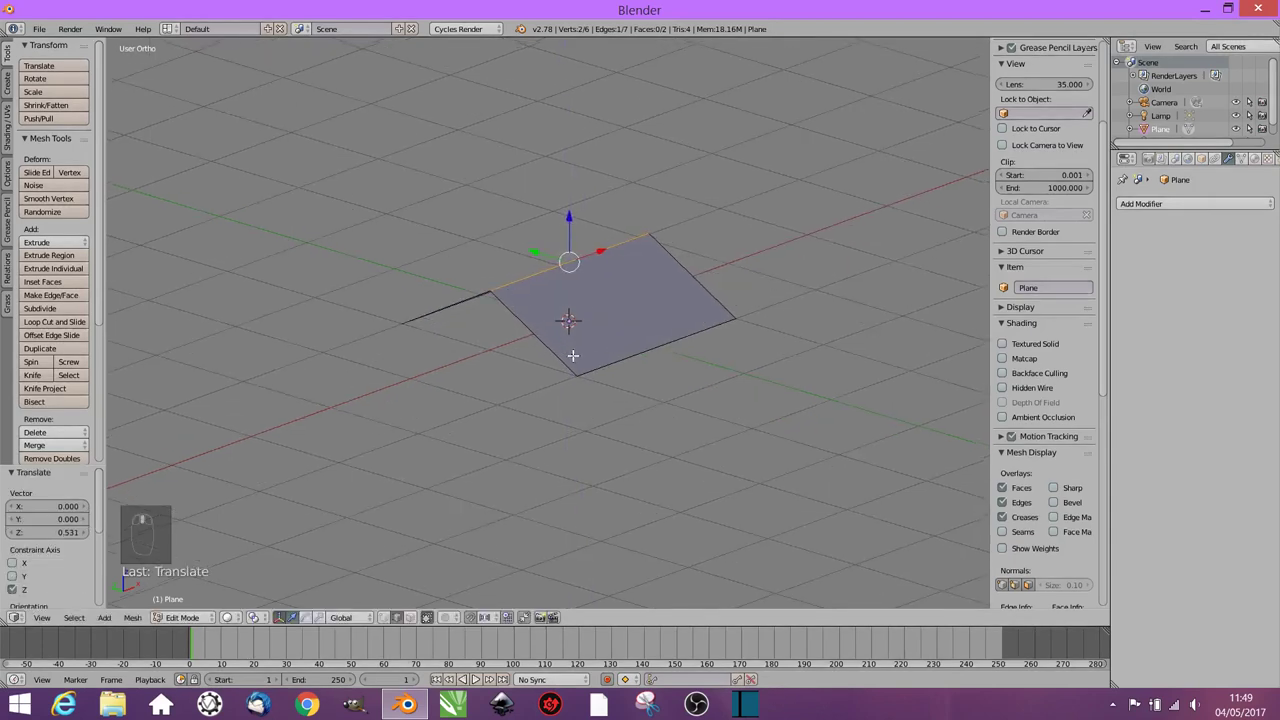
middle_drag(573, 355, 593, 401)
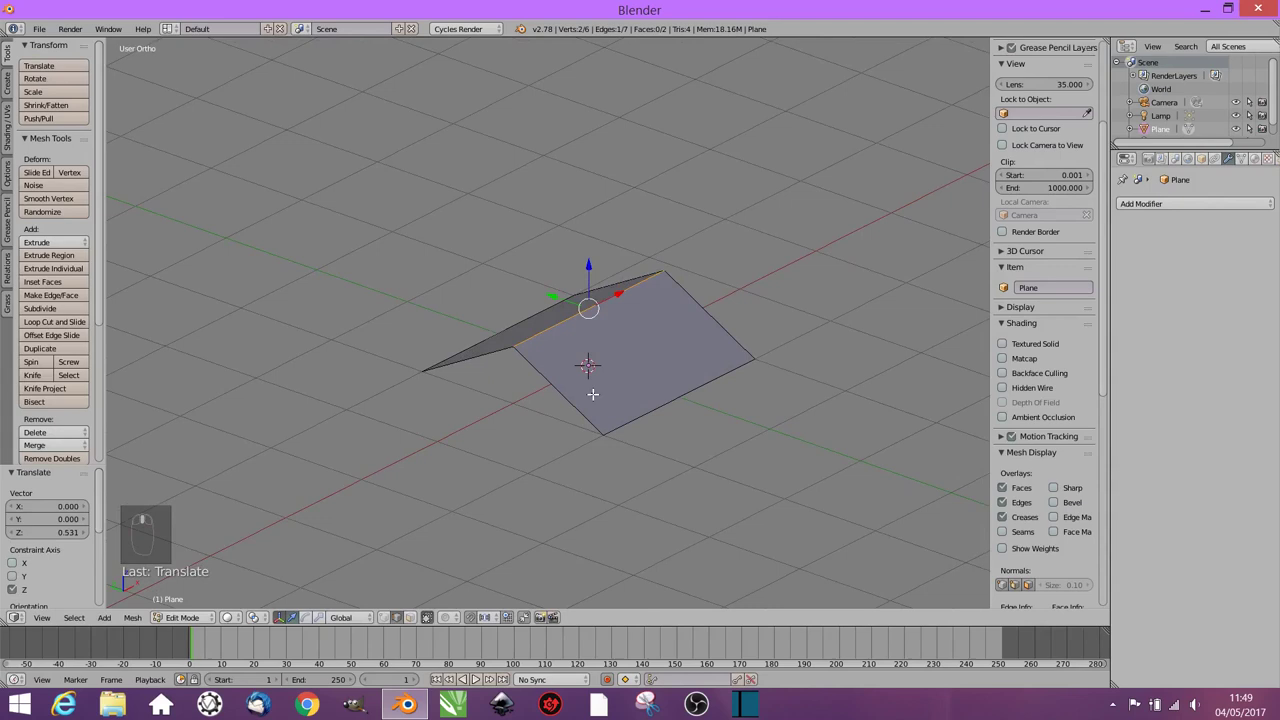
key(ctrl+b)
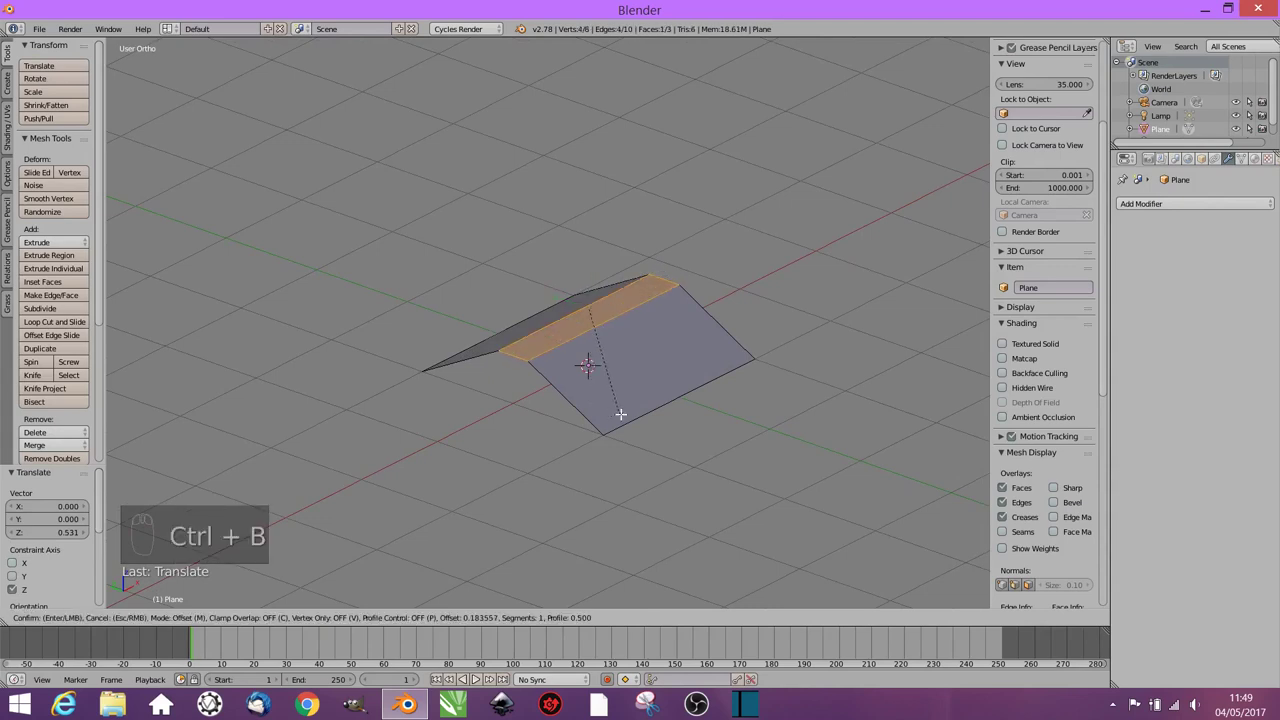
scroll(662, 435, up, 5)
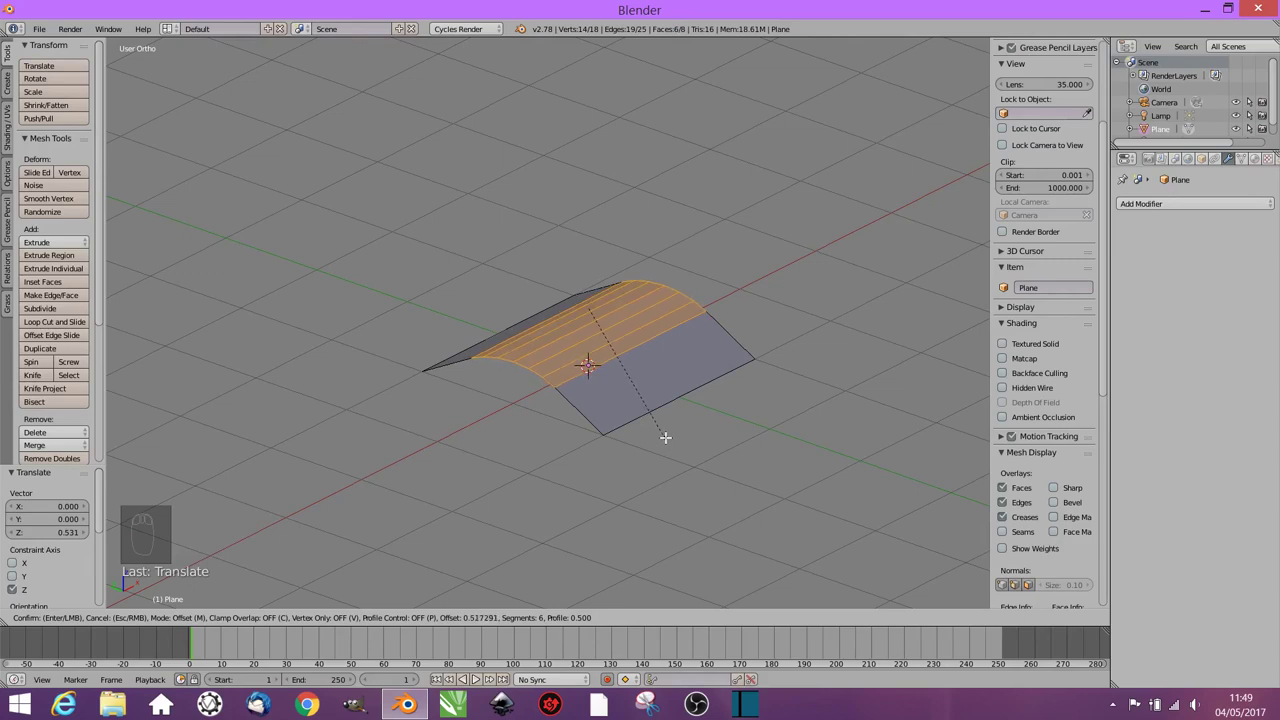
click(665, 437)
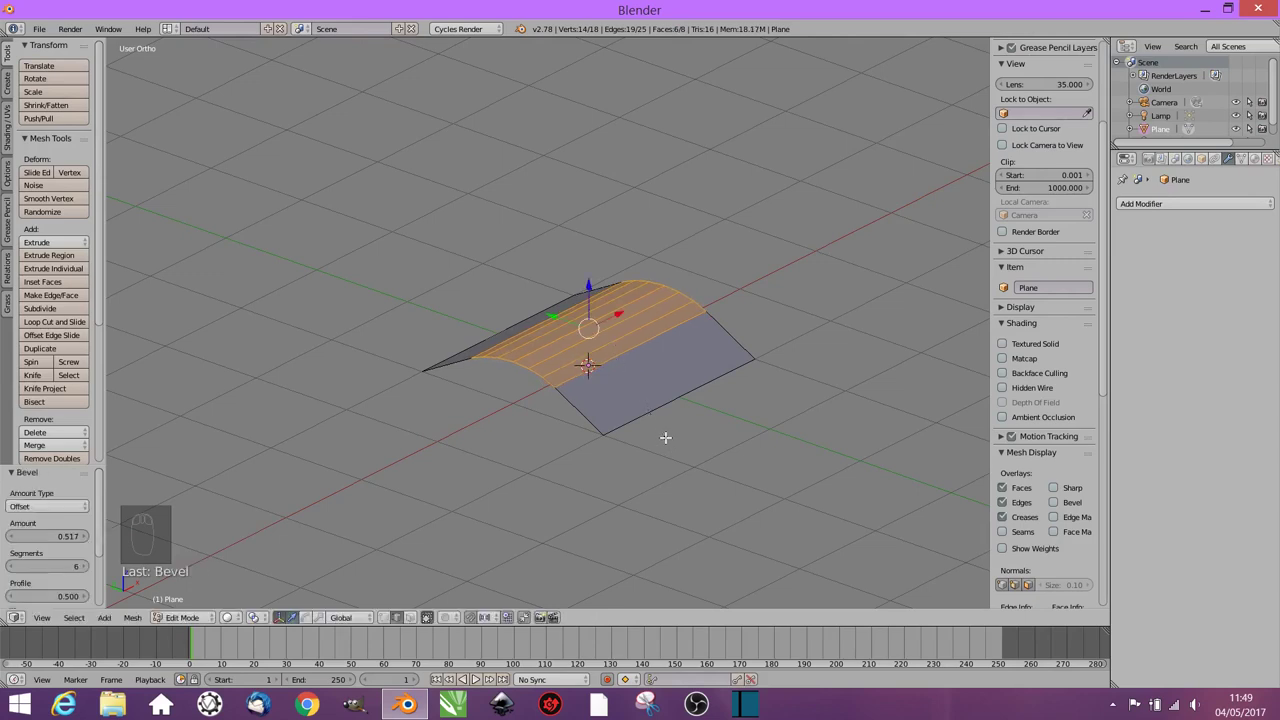
Step: Extrude both bottom edges outward along Y into flat flaps, then return to Object Mode
right_click(684, 402)
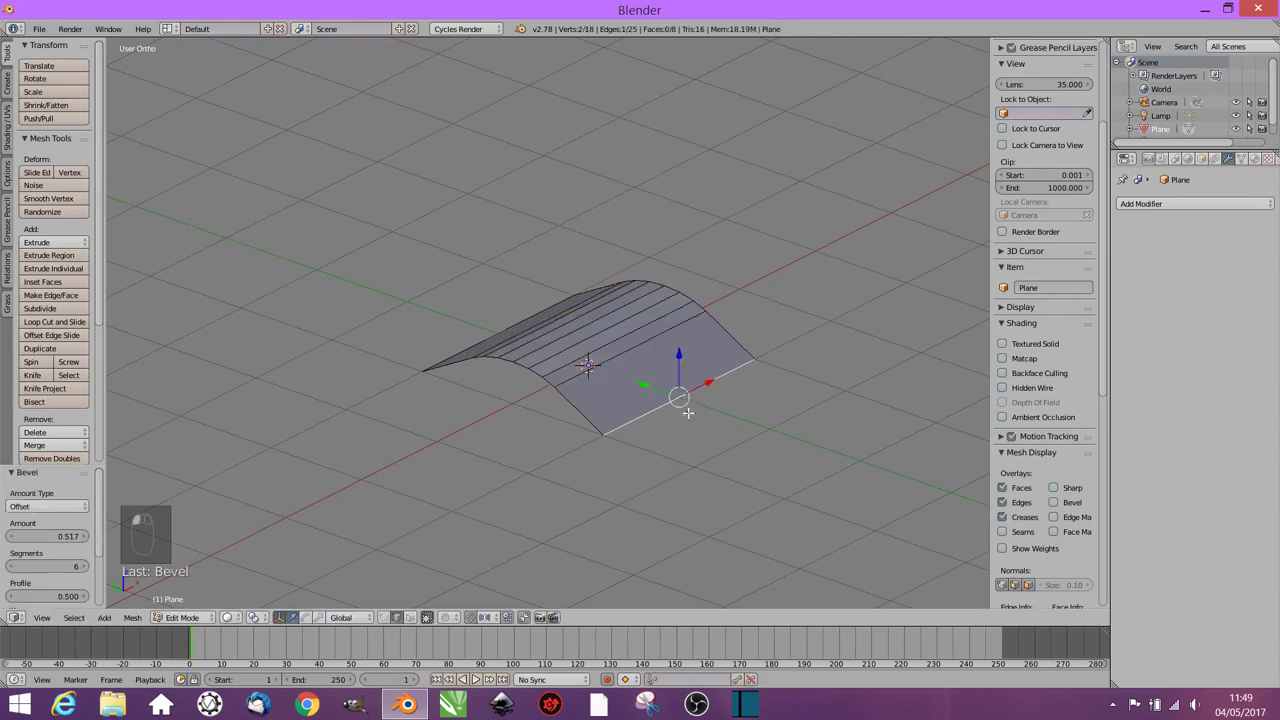
key(e)
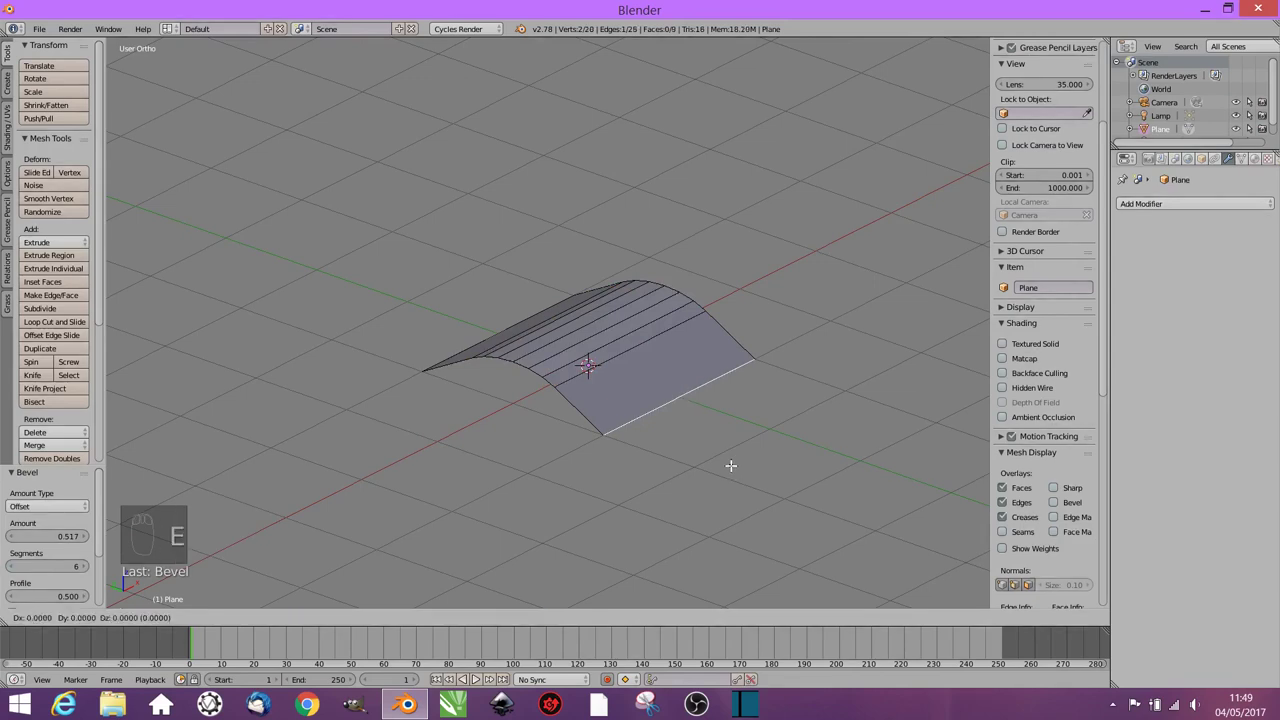
key(y)
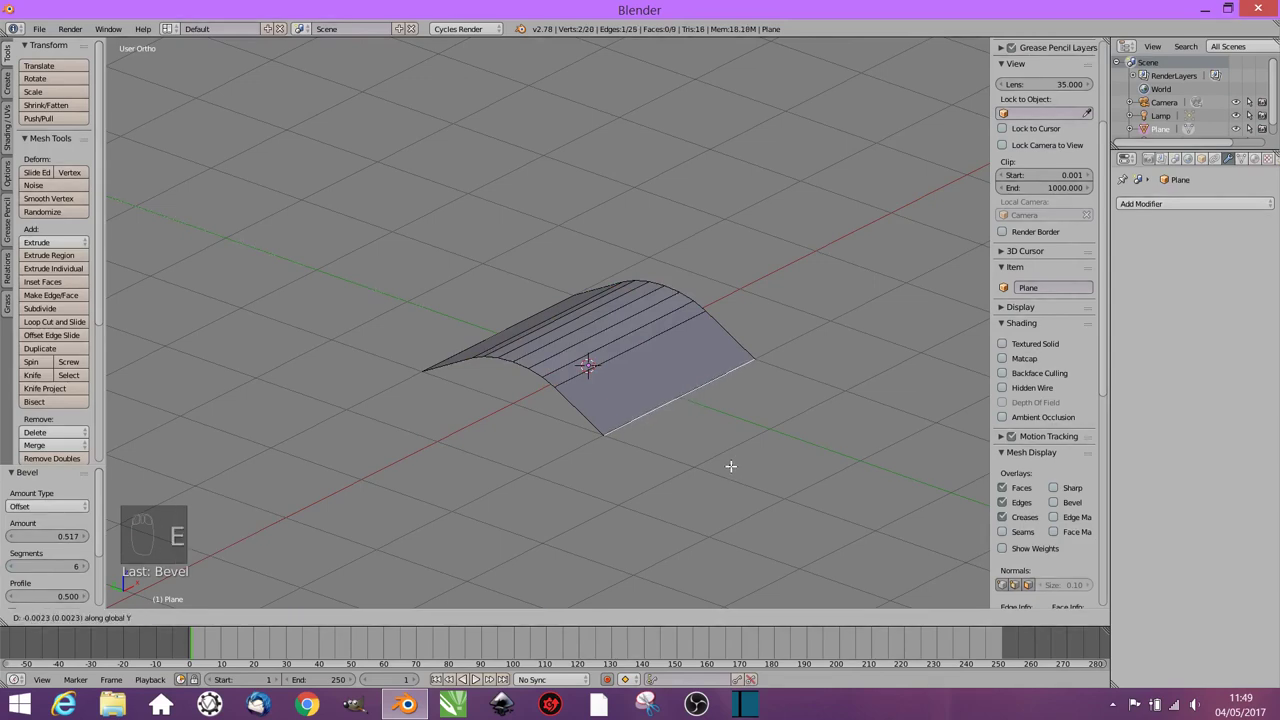
click(746, 473)
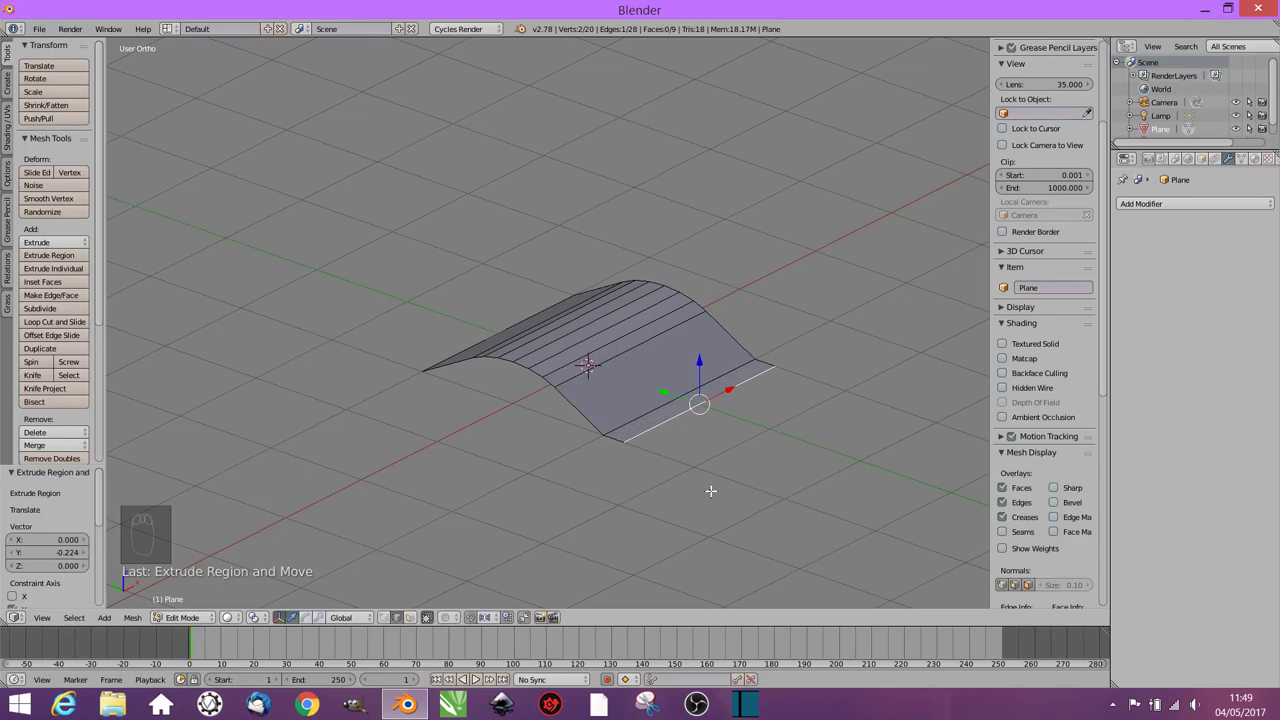
middle_drag(652, 502, 631, 470)
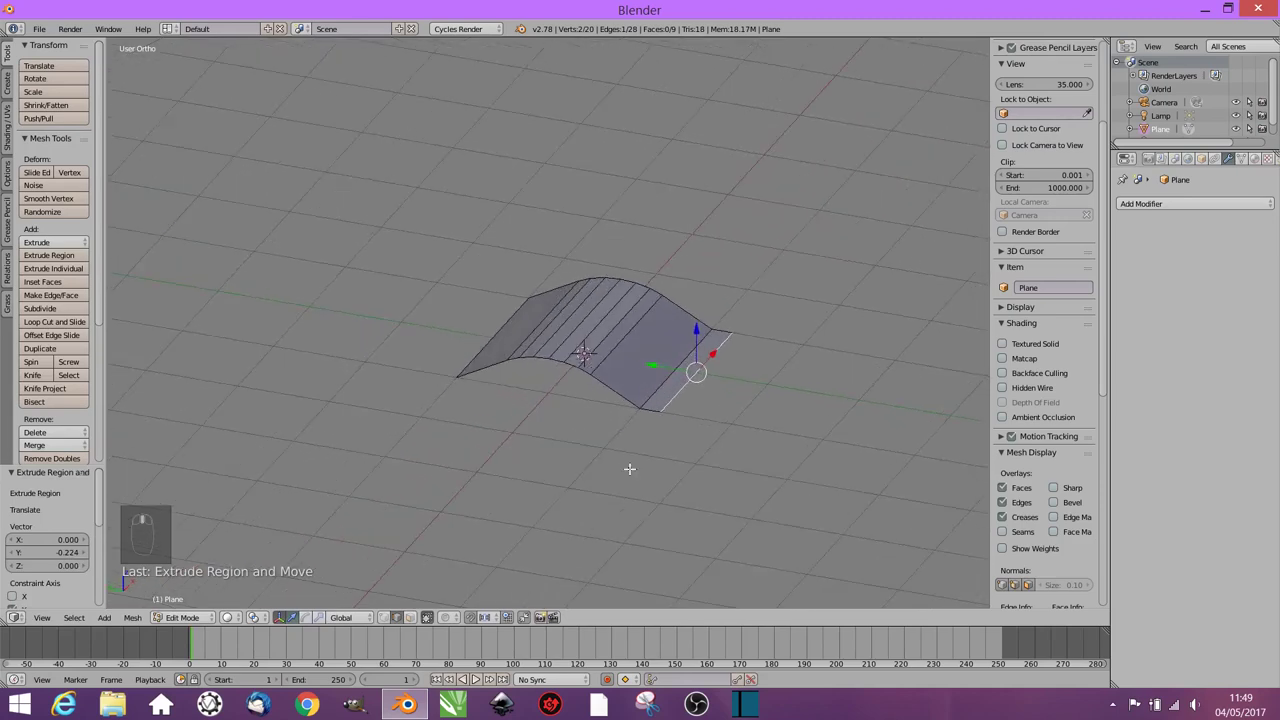
right_click(491, 339)
key(e)
key(y)
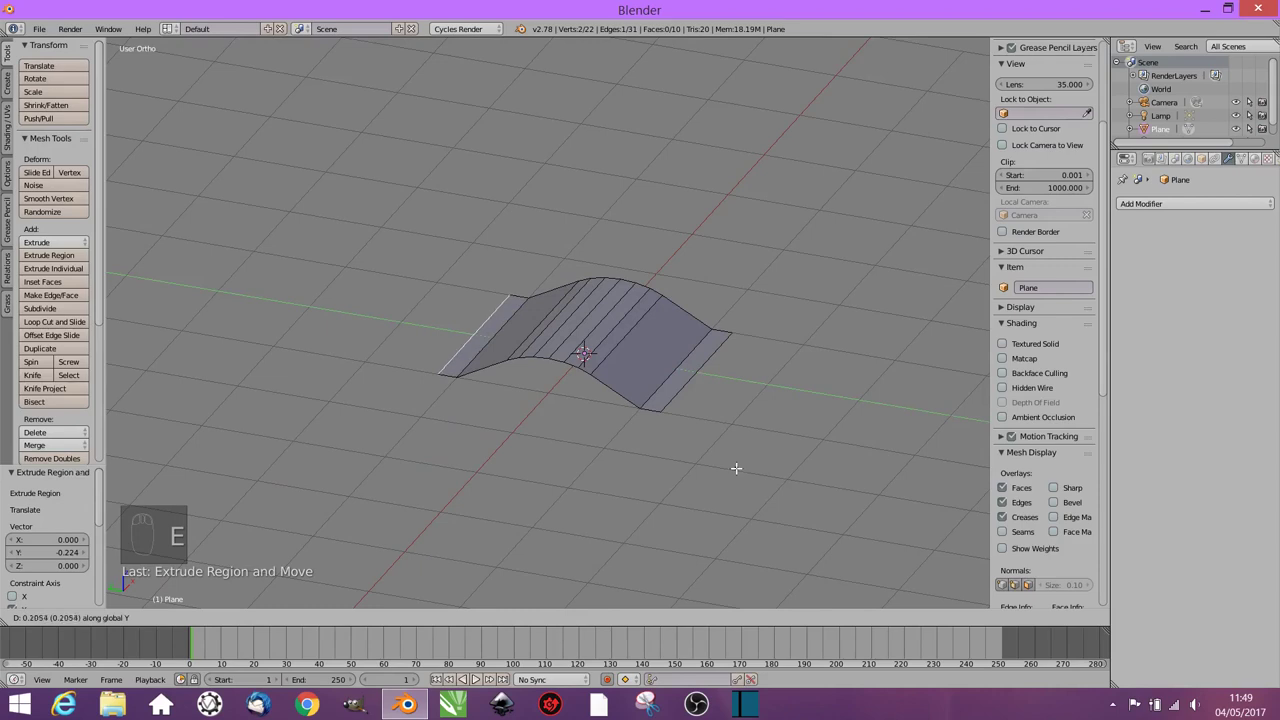
click(737, 468)
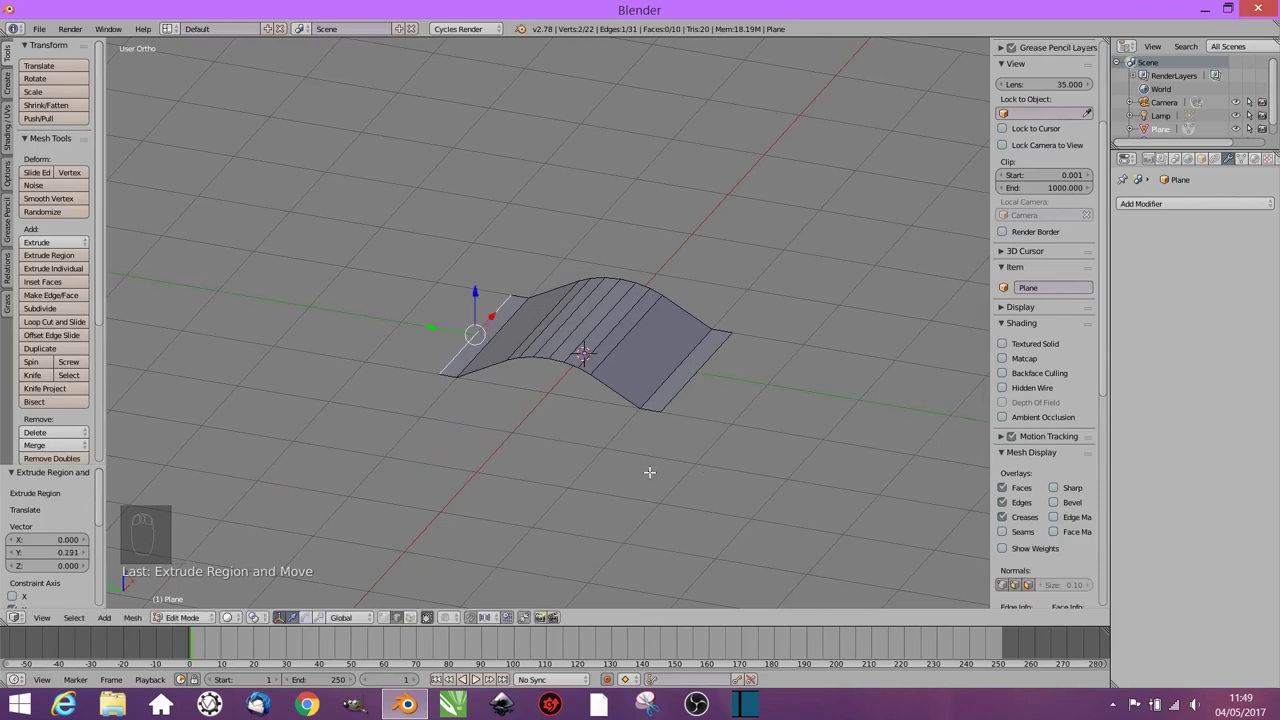
middle_drag(649, 472, 690, 372)
key(Tab)
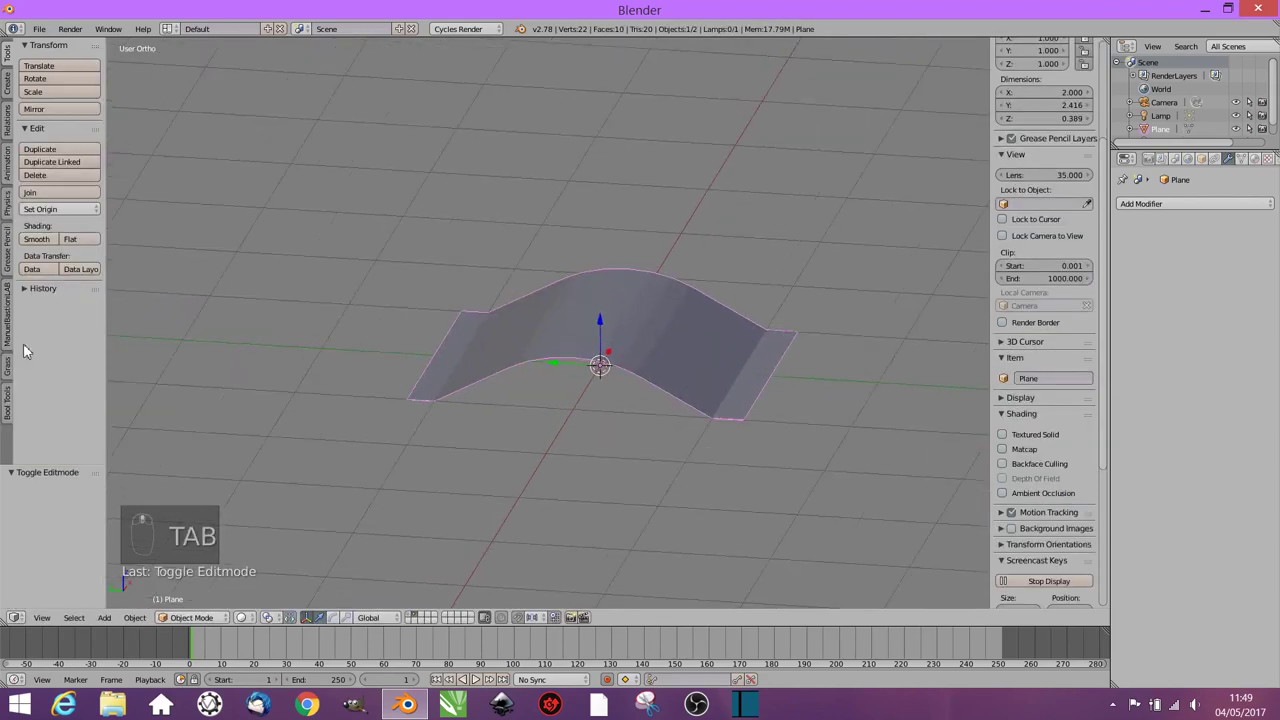
Step: Add a Solidify modifier with 0.064 thickness and shade the tile smooth
click(1201, 205)
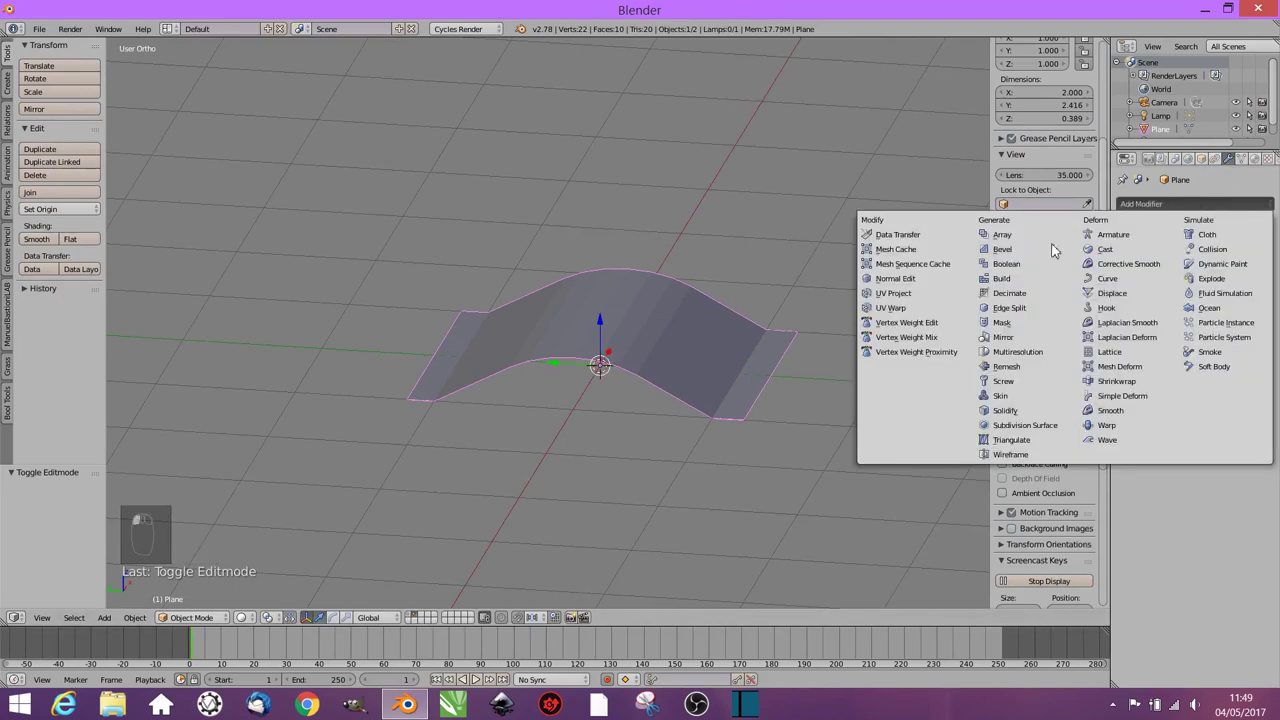
click(1006, 410)
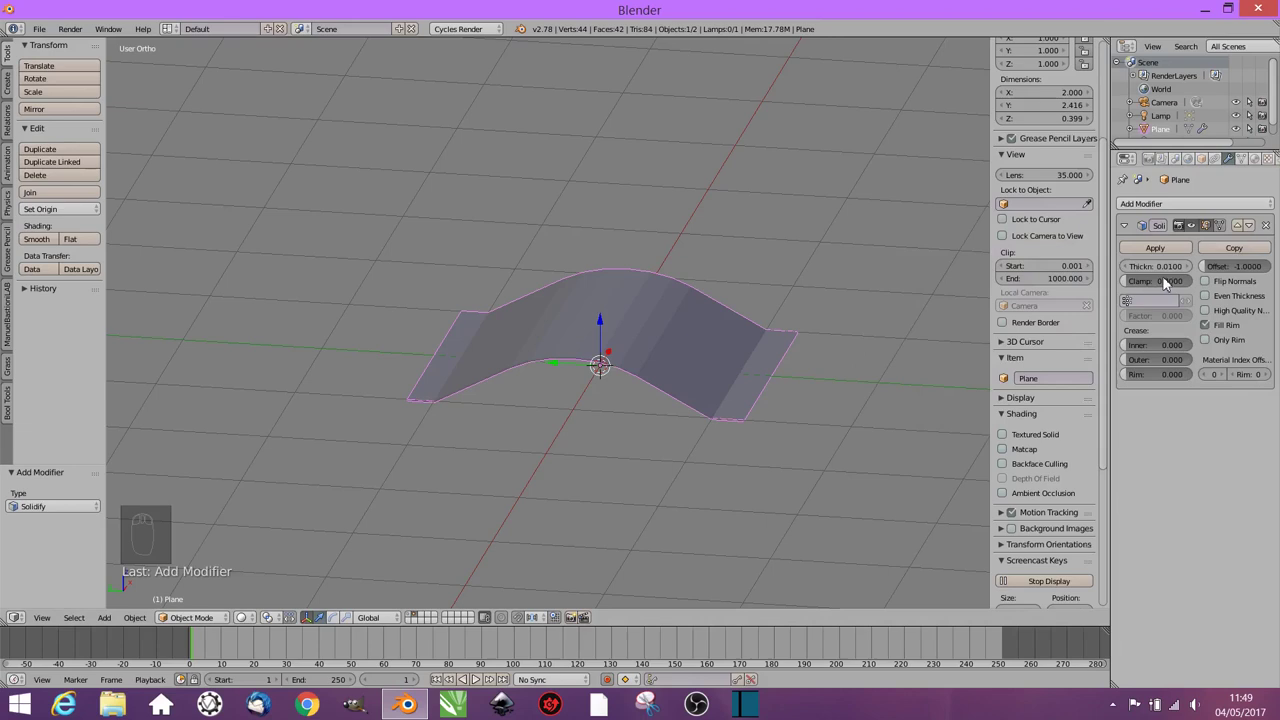
drag(1160, 266, 1128, 277)
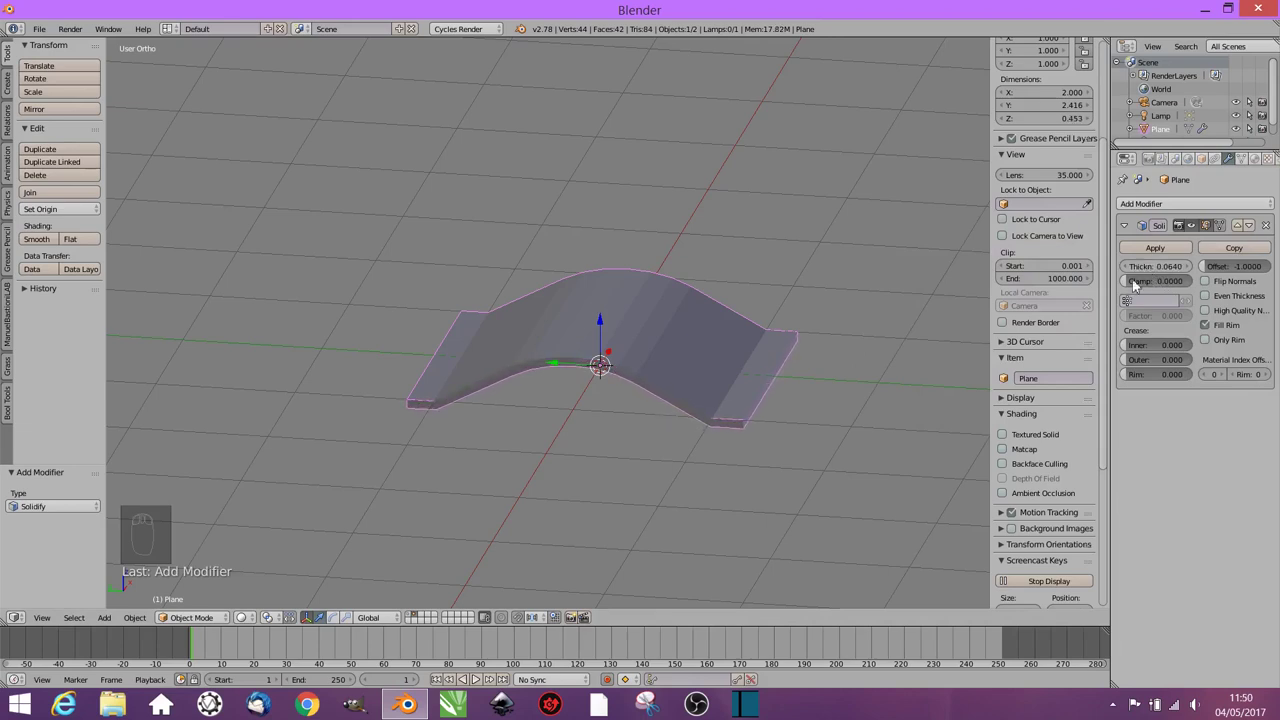
click(37, 239)
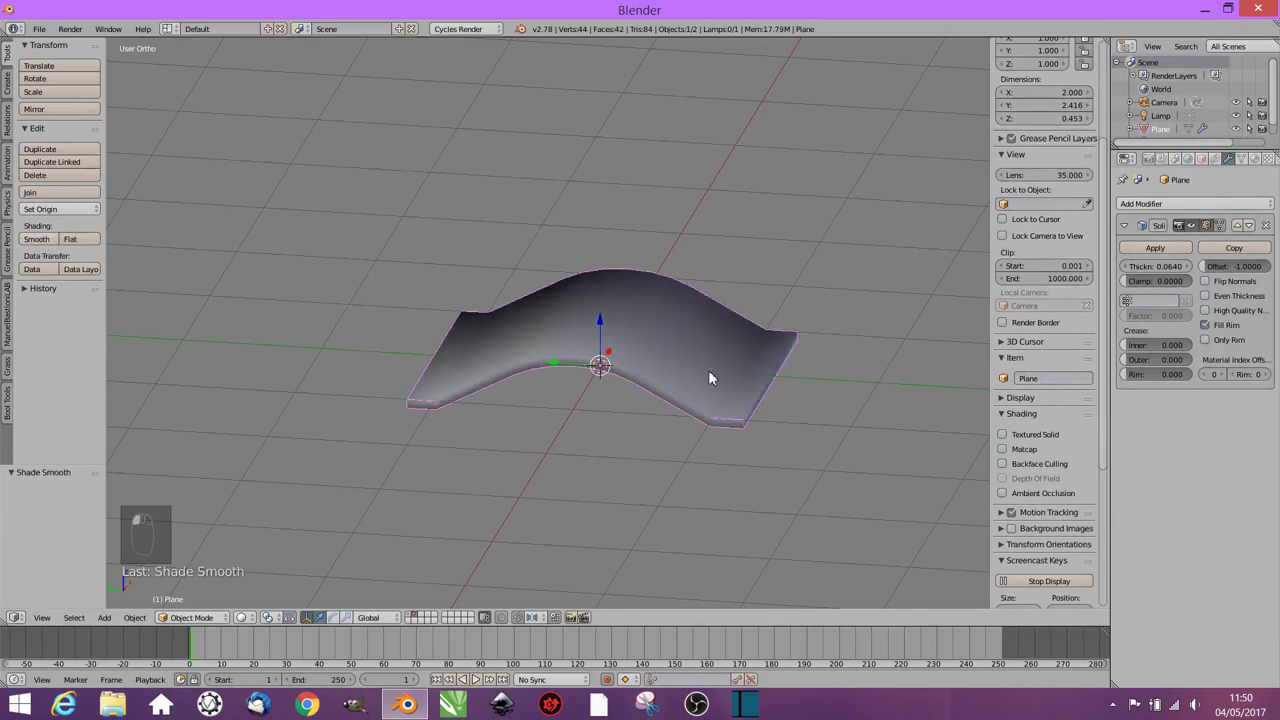
middle_drag(702, 430, 740, 459)
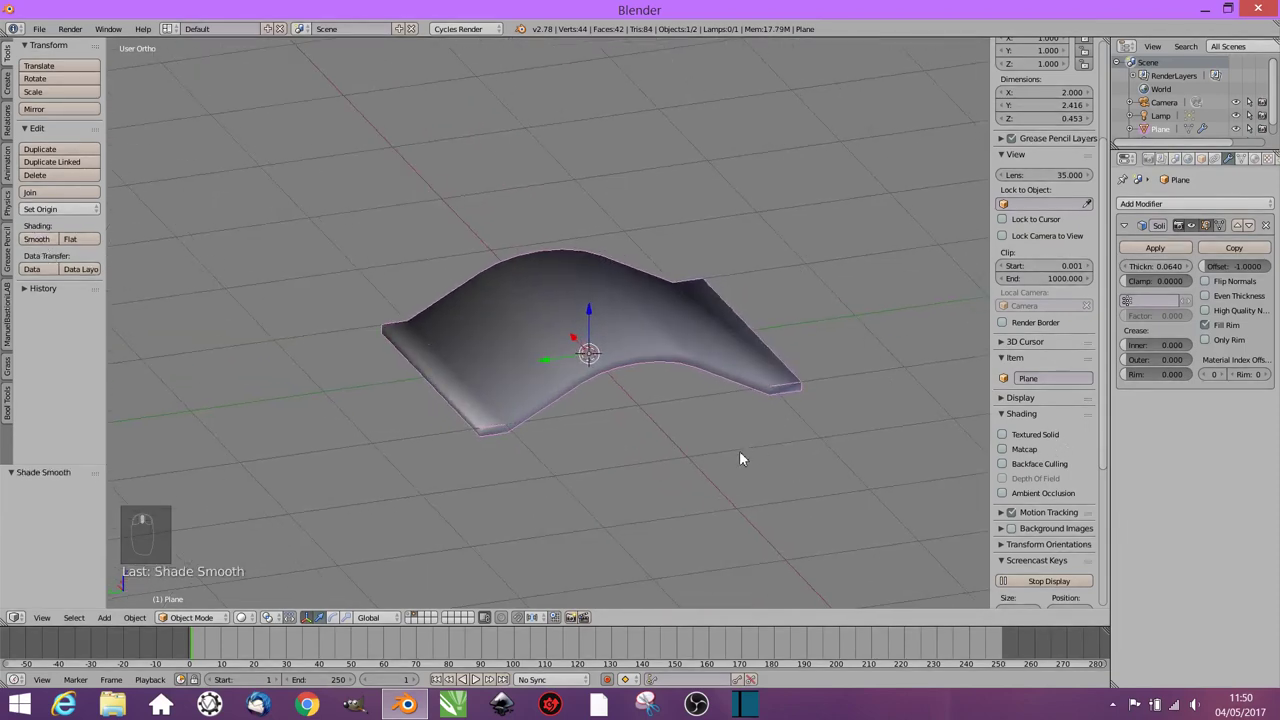
key(Tab)
key(Tab)
middle_drag(674, 433, 668, 480)
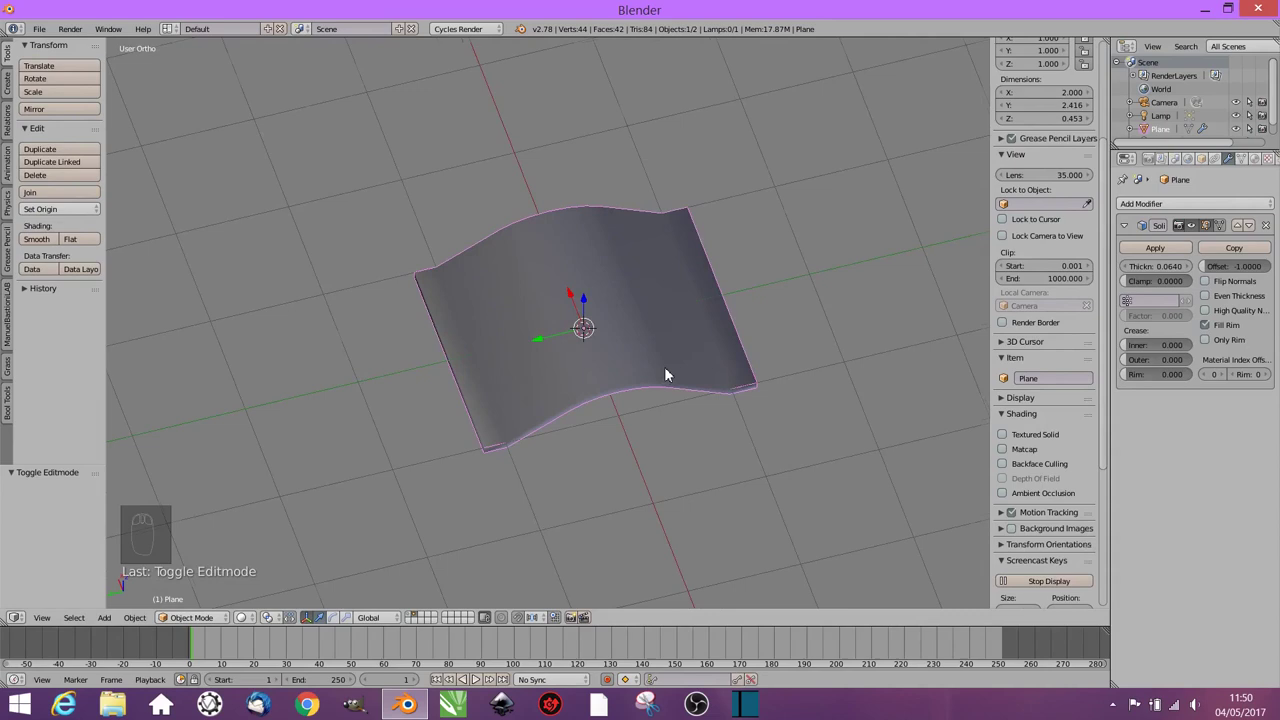
Step: Scale the tile down to 0.349 and apply its rotation and scale
middle_drag(668, 371, 671, 364)
key(s)
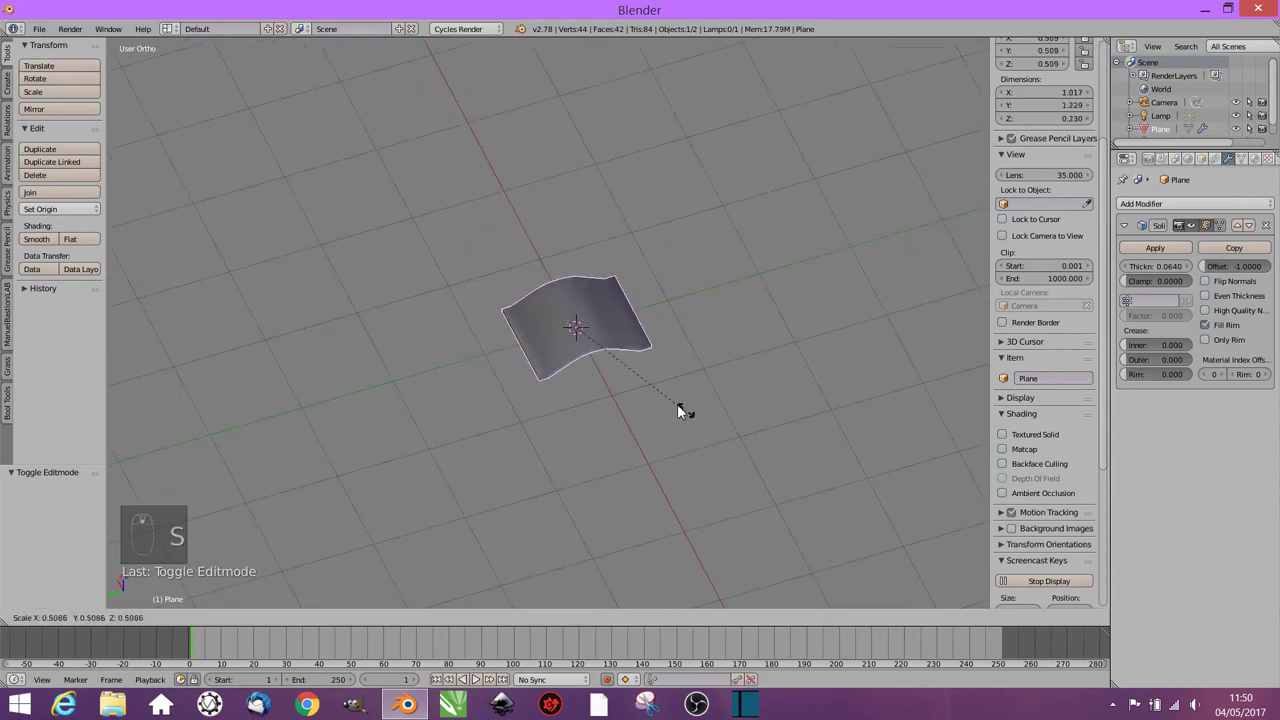
click(654, 401)
middle_drag(654, 401, 715, 373)
scroll(651, 391, up, 4)
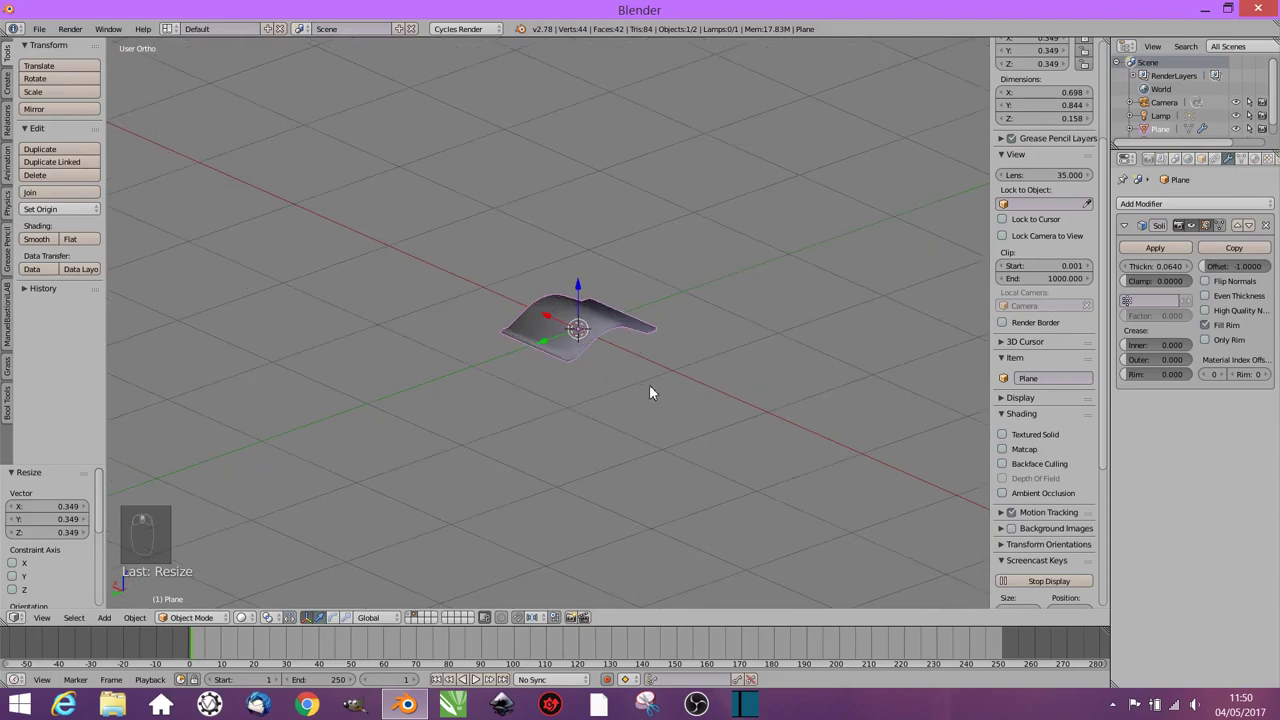
key(ctrl+a)
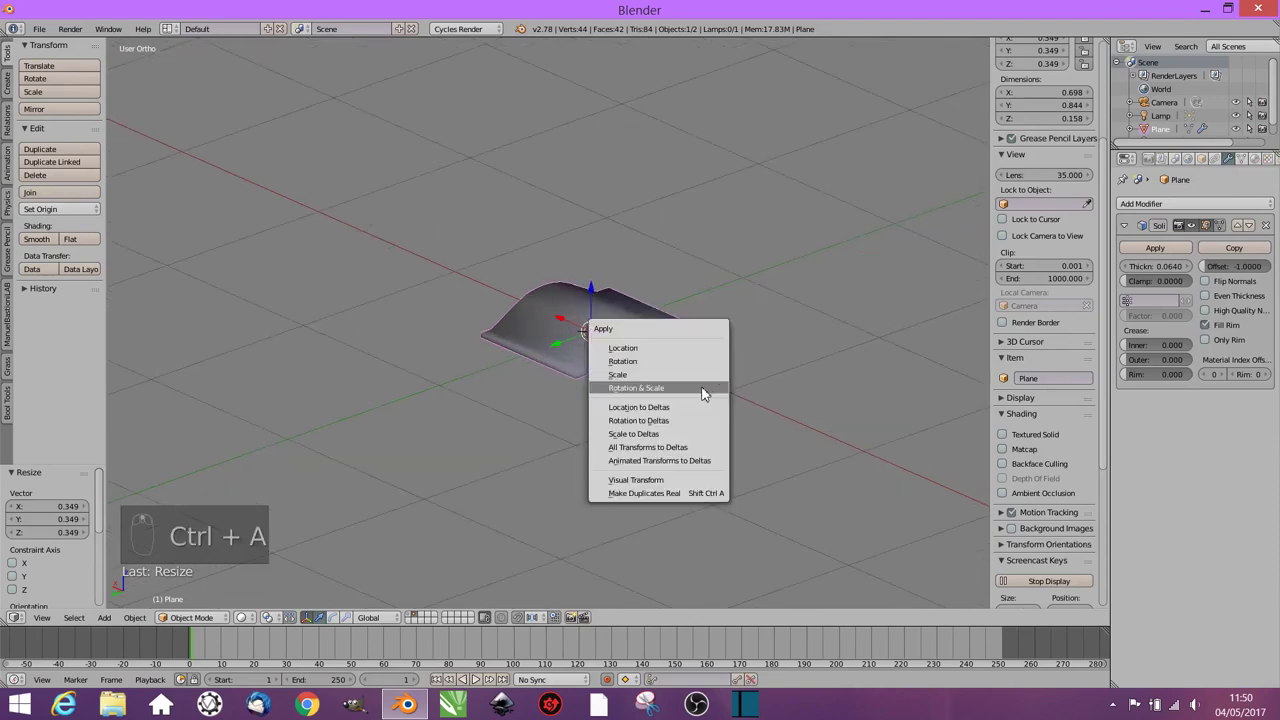
click(636, 388)
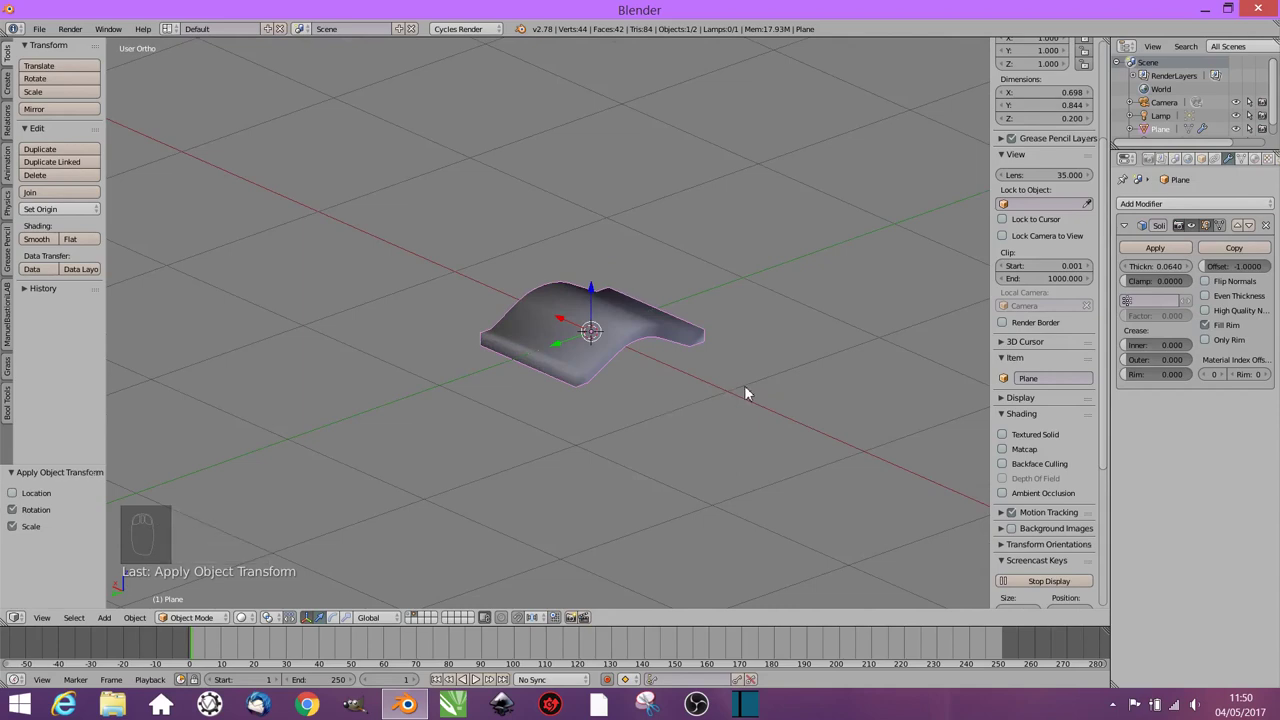
middle_drag(744, 385, 690, 430)
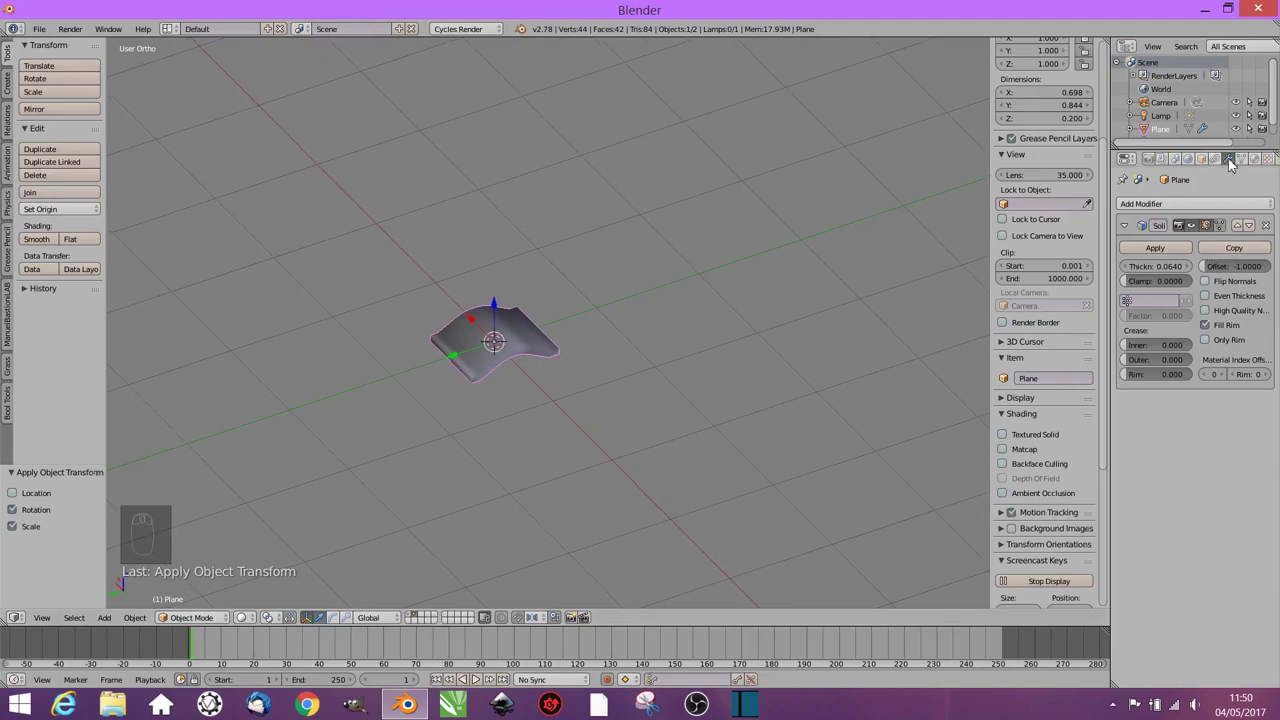
Step: Replace the Solidify modifier with a fresh 0.032-thick one and apply it to the mesh
click(1266, 226)
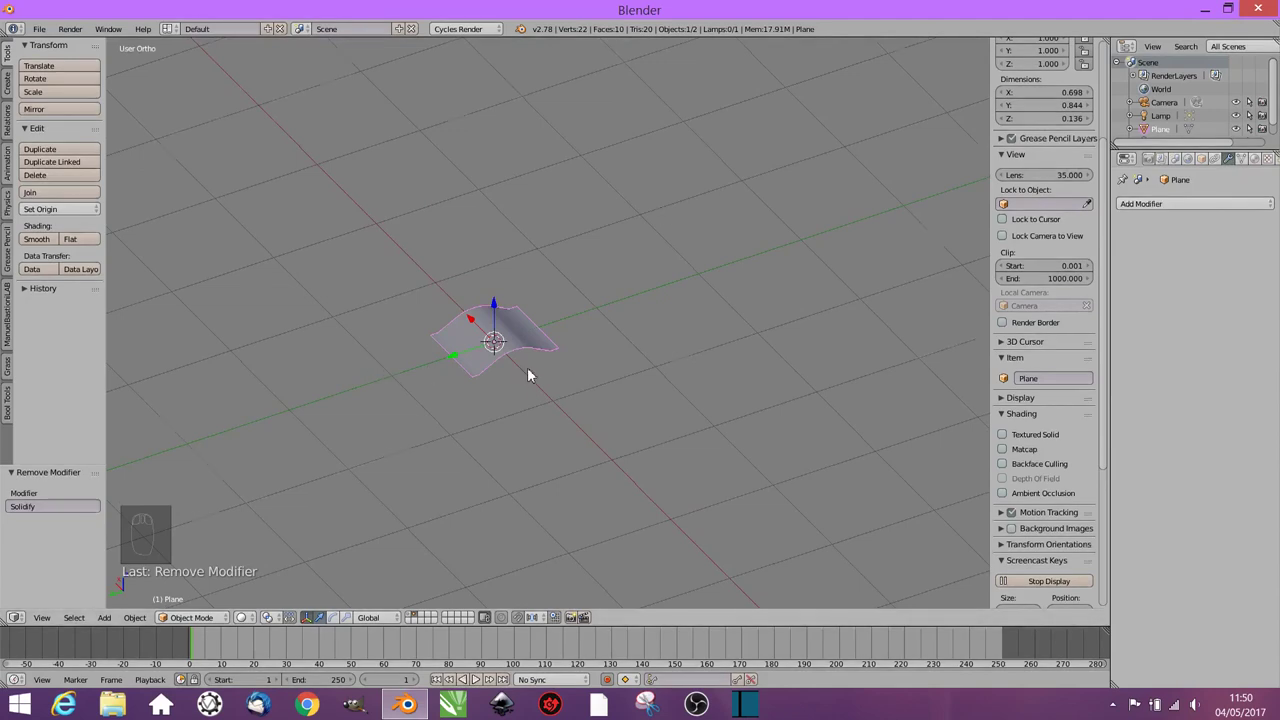
scroll(528, 374, up, 5)
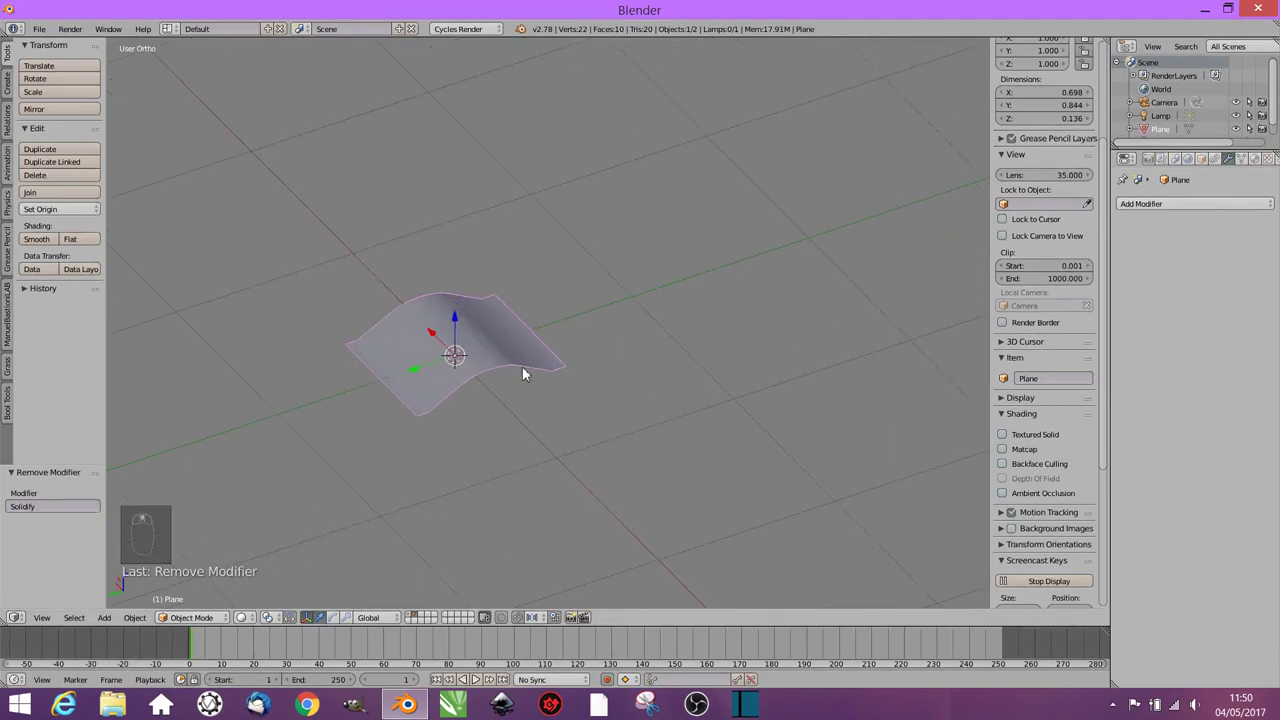
click(1238, 203)
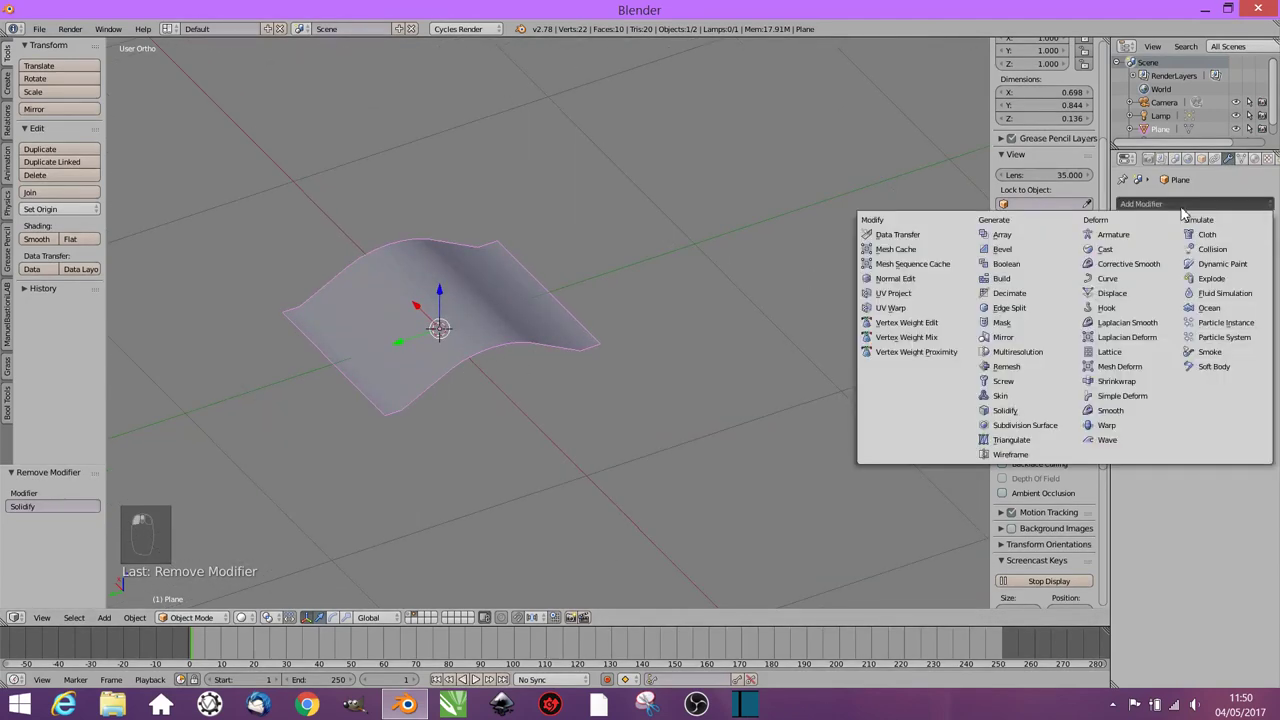
click(1006, 410)
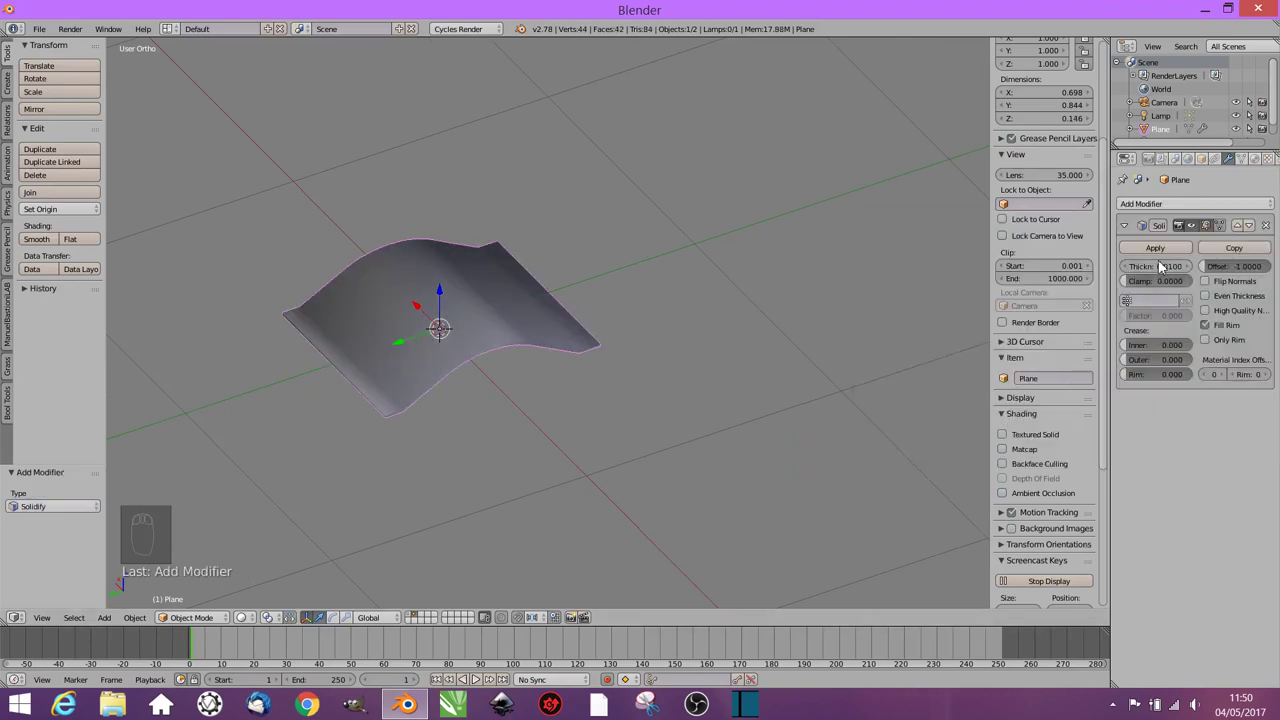
mouse_move(1160, 267)
mouse_down()
mouse_move(1182, 267)
mouse_move(1156, 272)
mouse_up()
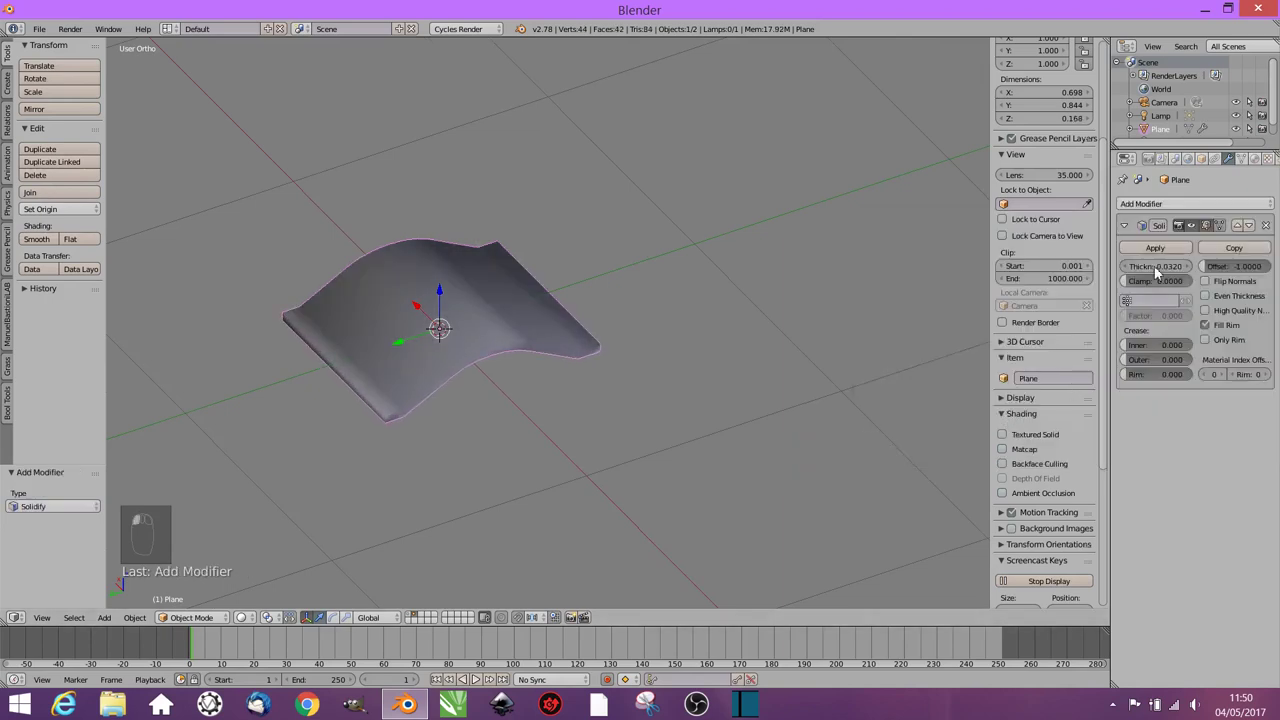
shift+middle_drag(603, 397, 657, 391)
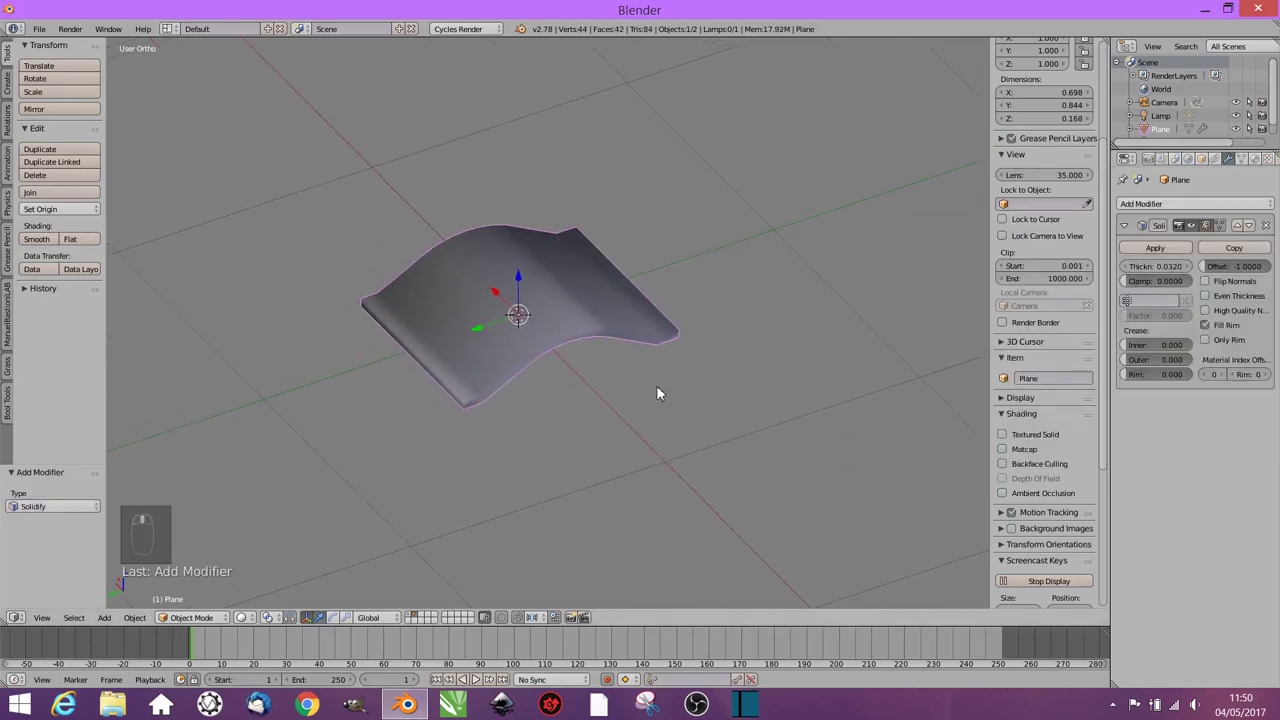
click(1155, 249)
Step: Apply rotation and scale to the thickened tile
scroll(620, 386, down, 2)
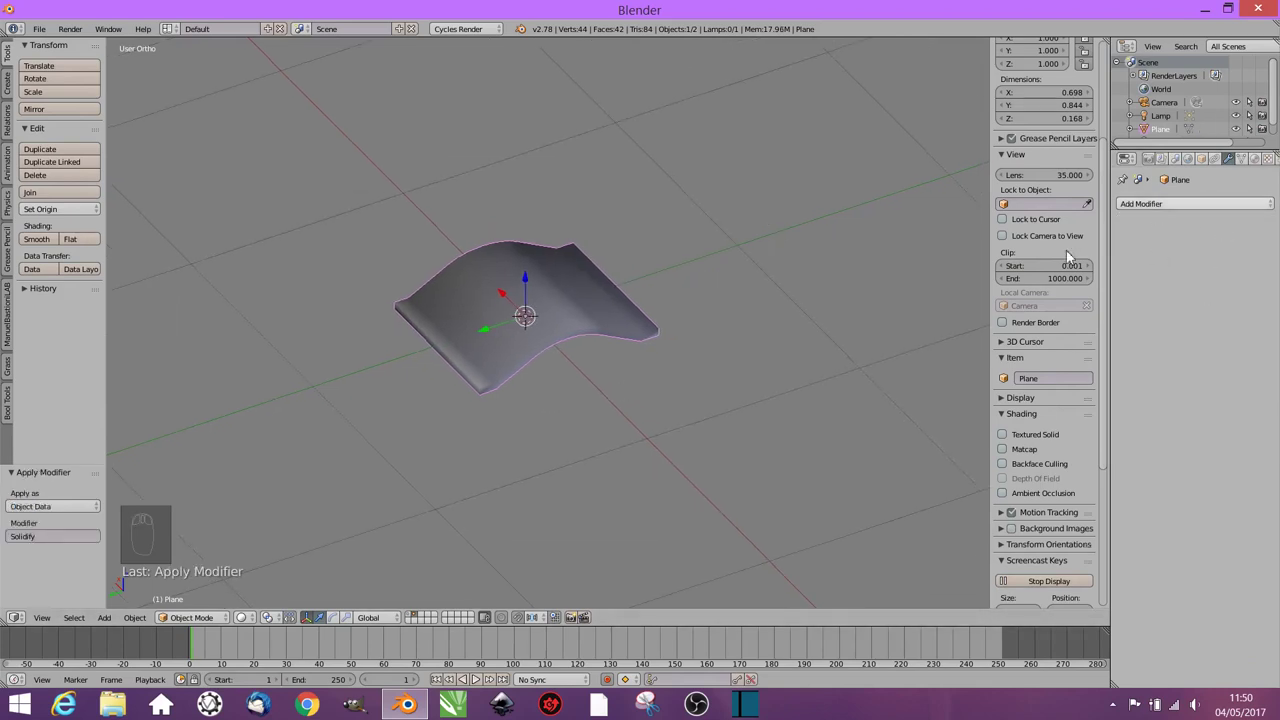
key(ctrl+a)
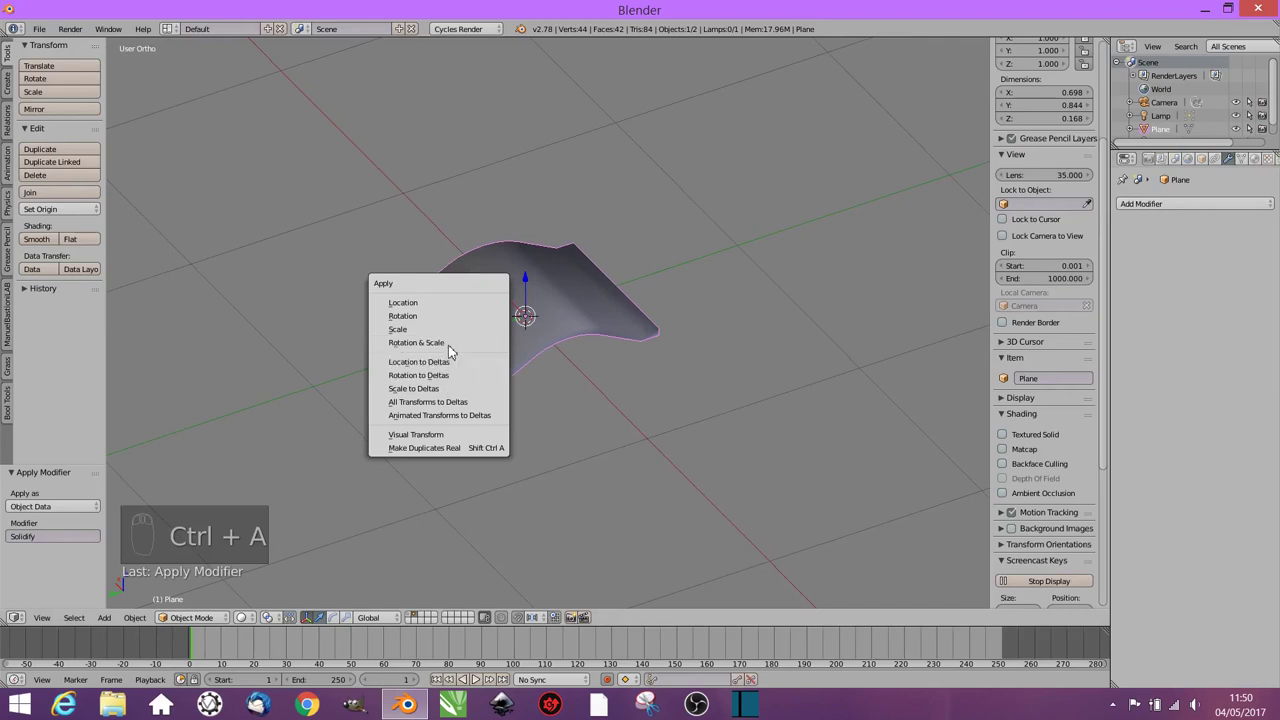
click(448, 341)
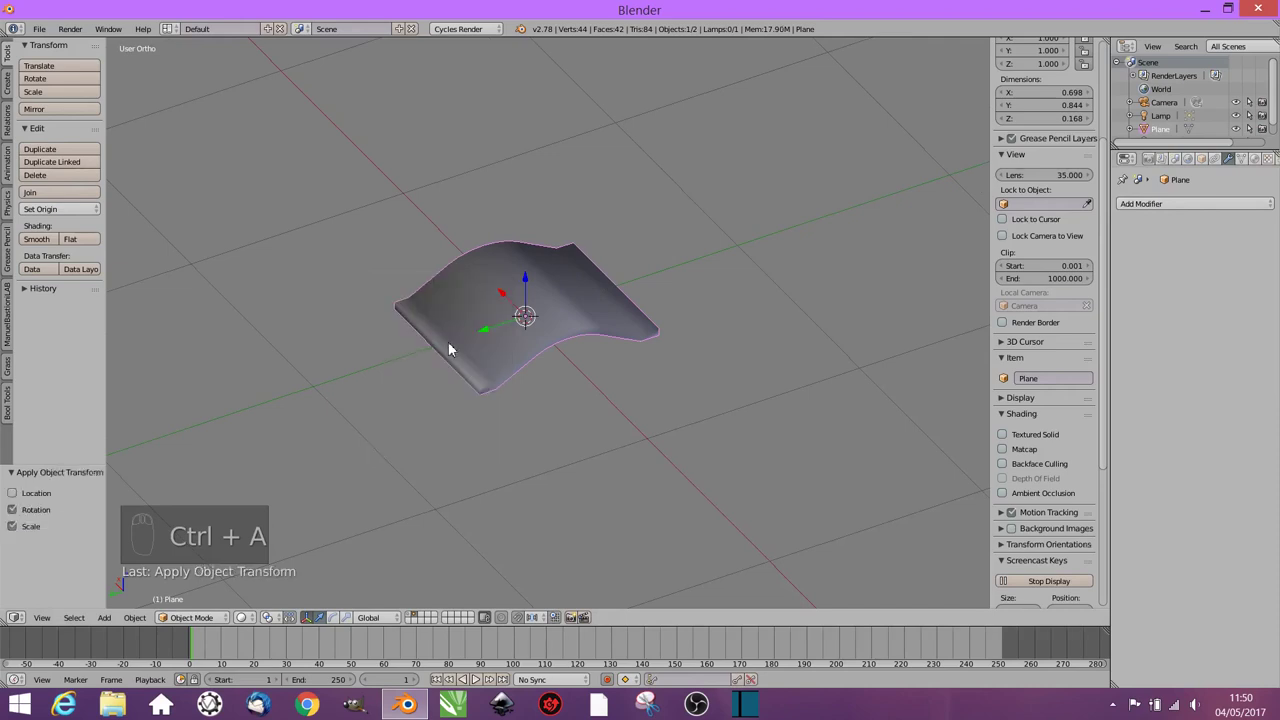
Step: Add an Array modifier to the tile
click(1181, 201)
click(1005, 239)
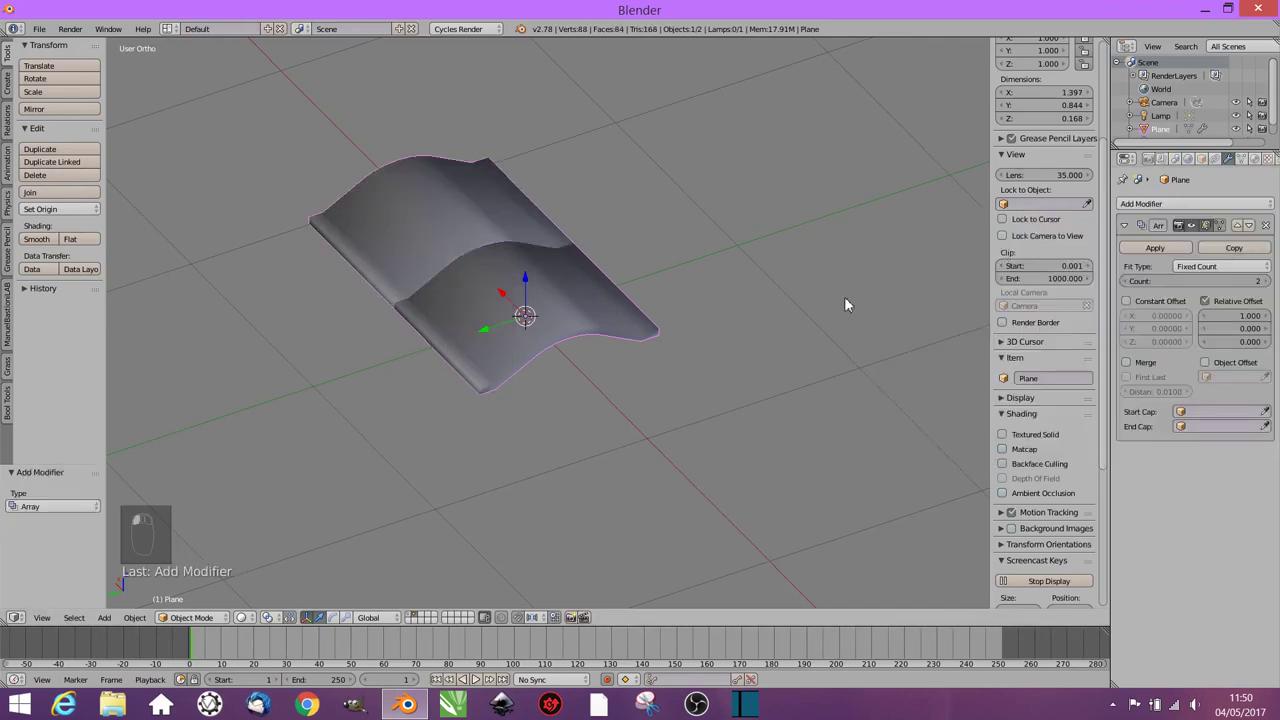
scroll(683, 408, down, 3)
middle_drag(683, 408, 585, 433)
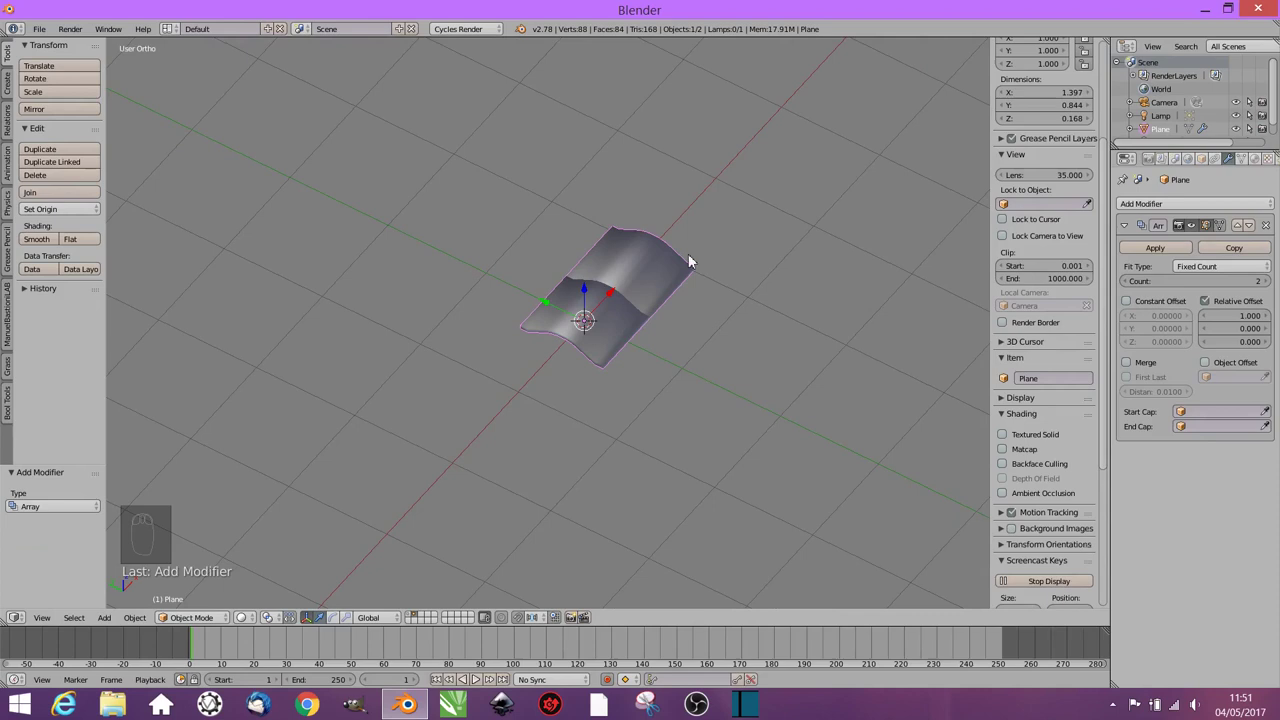
middle_drag(686, 345, 629, 323)
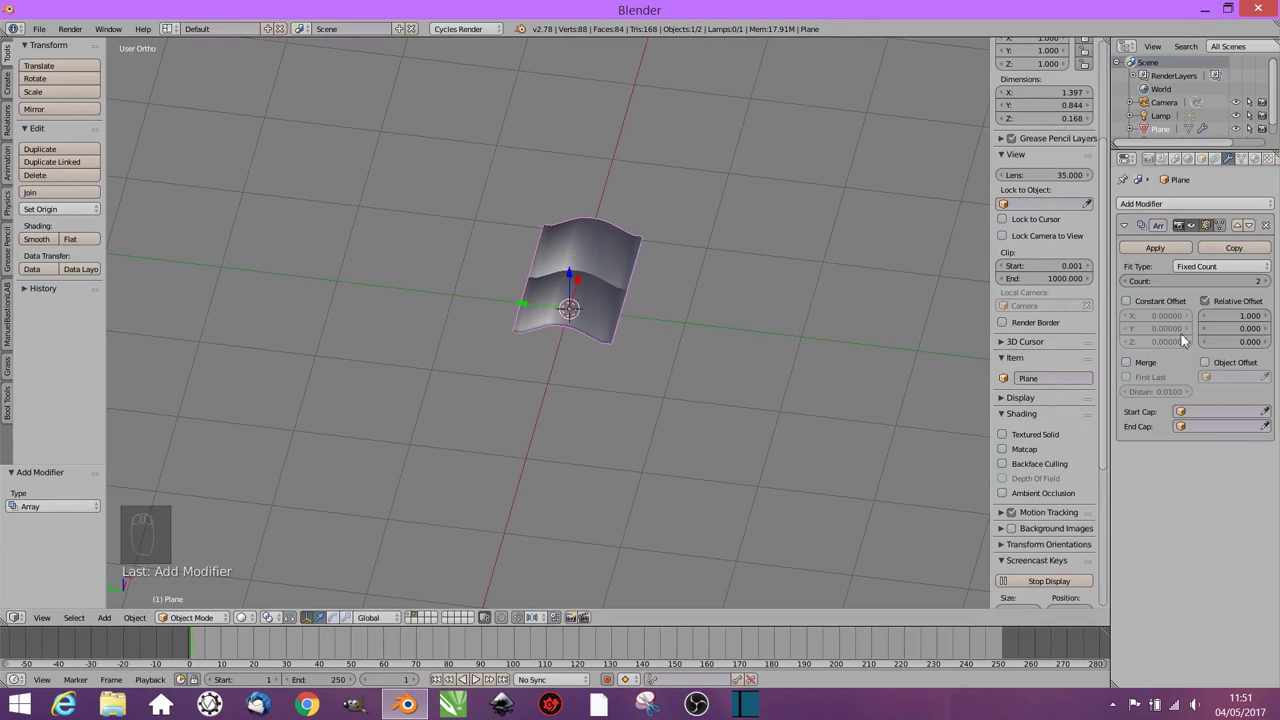
Step: Try Array counts of 5 and 1, then settle on Count 2
click(1268, 281)
click(1268, 281)
click(1268, 281)
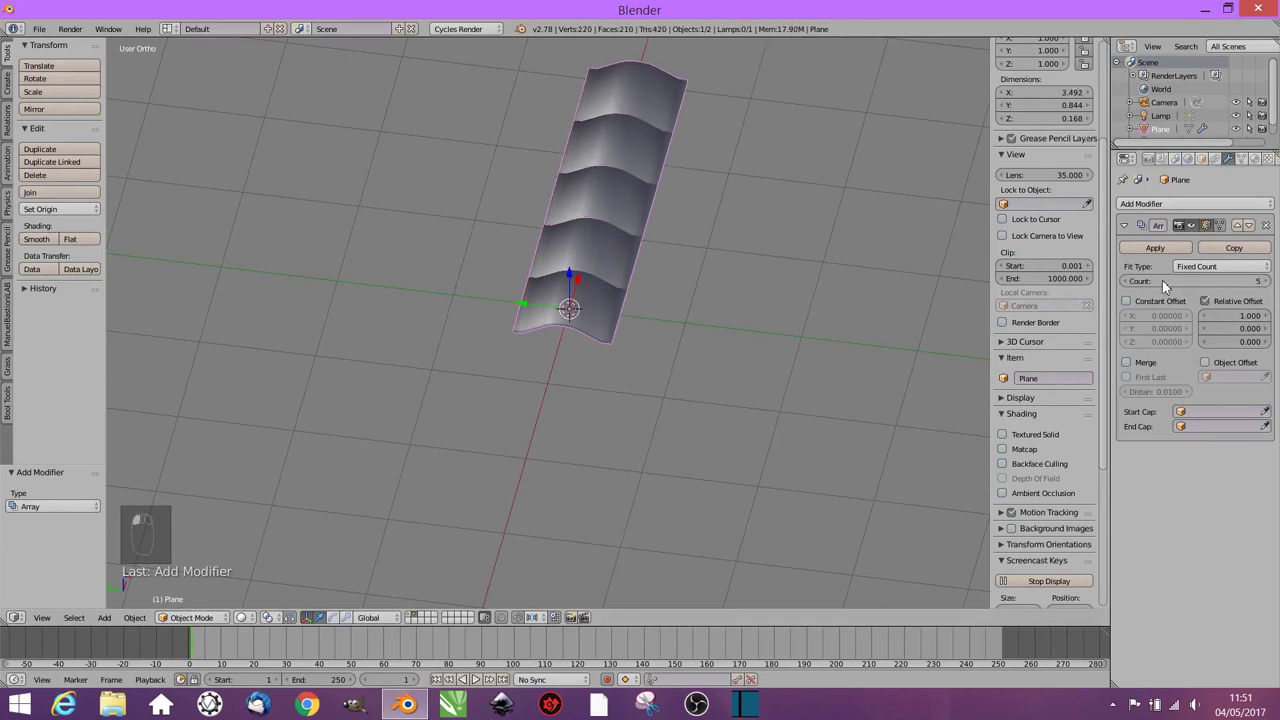
click(1126, 281)
click(1126, 281)
click(1126, 281)
click(1126, 281)
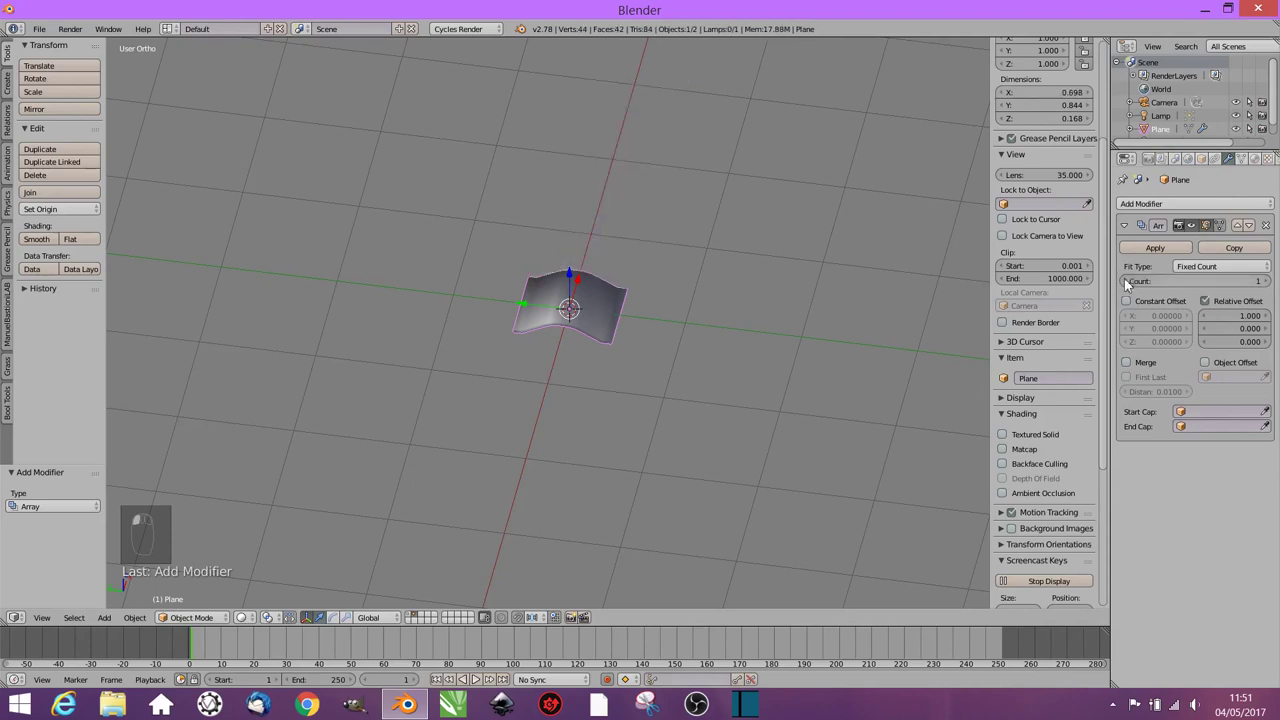
click(1268, 281)
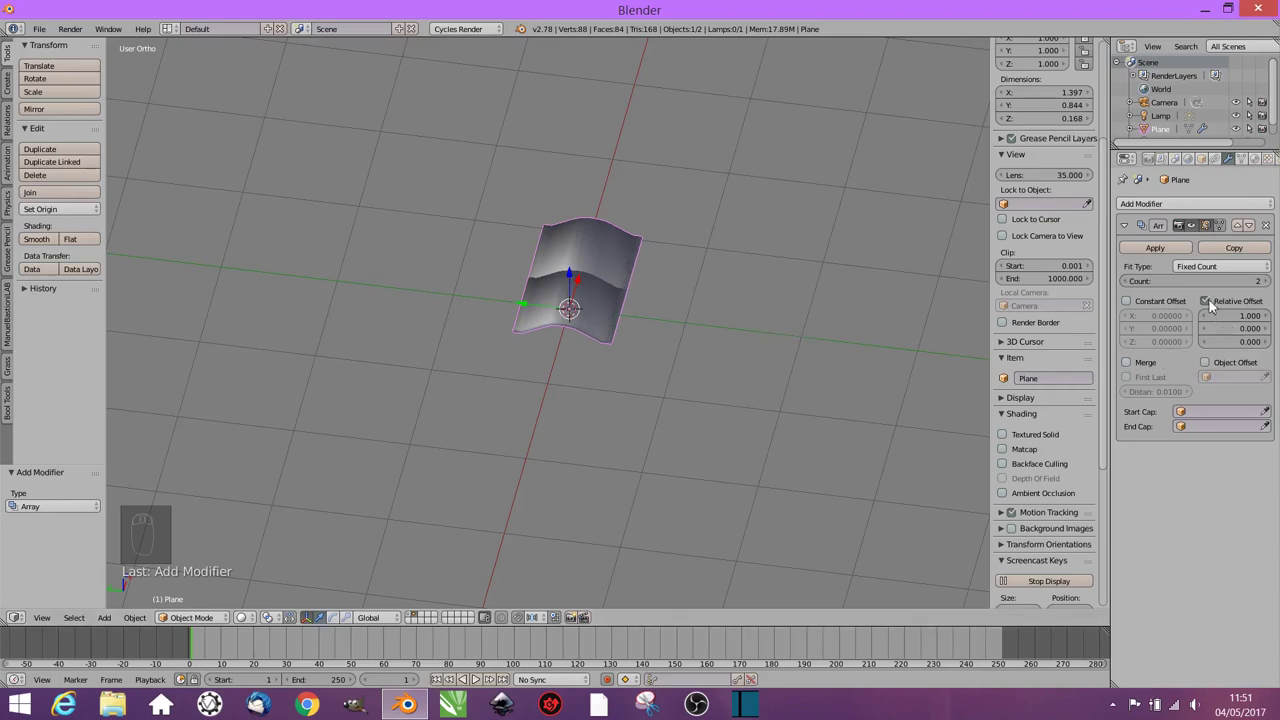
Step: Hide the array copies in the viewport and rotate the tile 90° about Z
click(1191, 225)
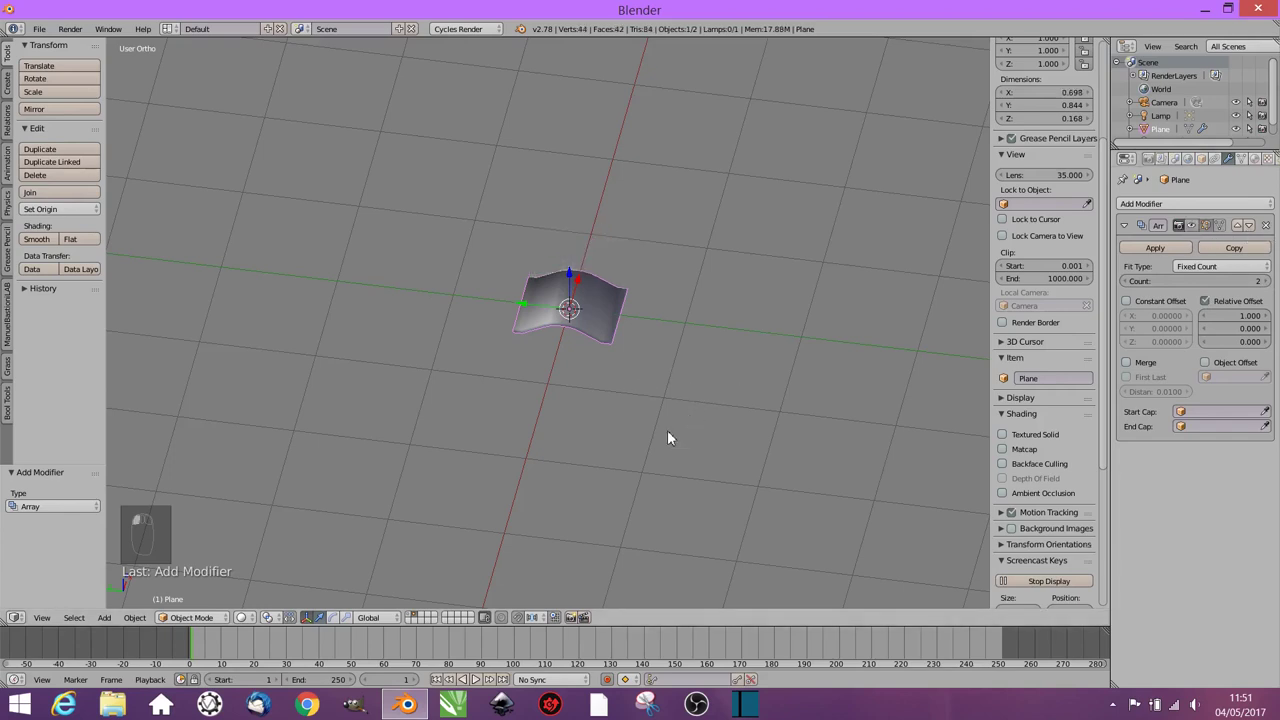
text(r90)
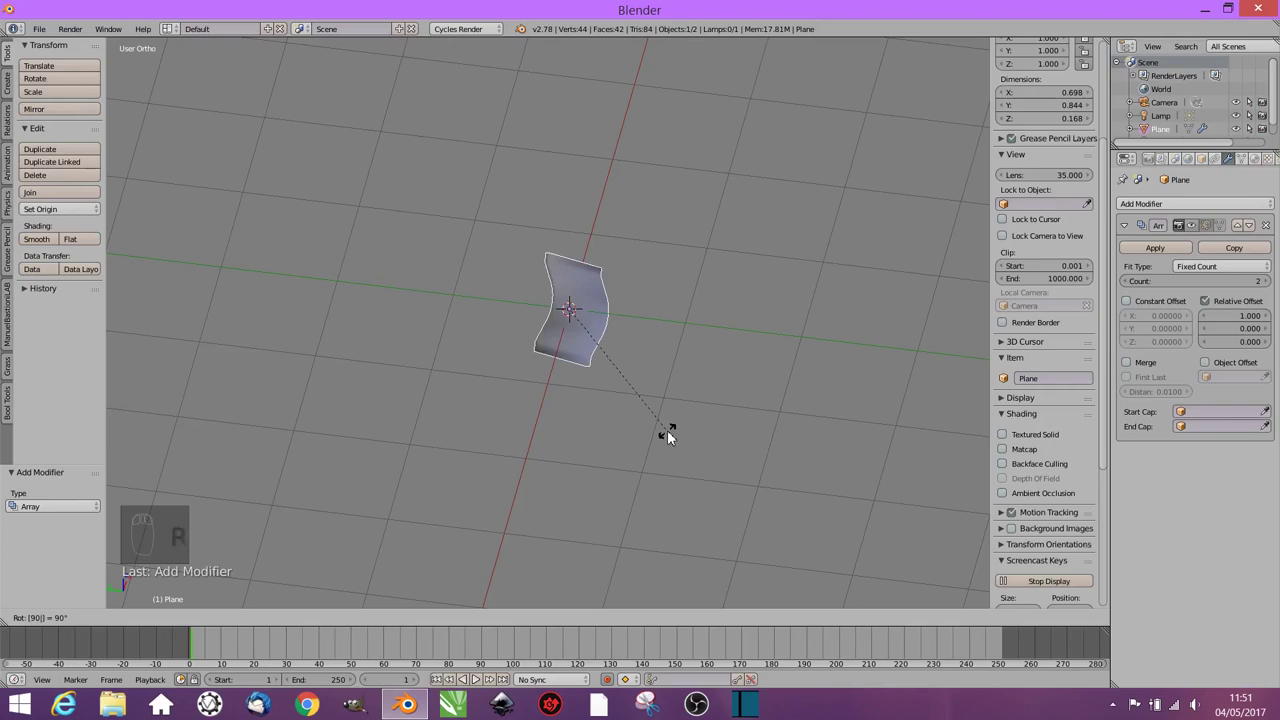
key(Escape)
text(r)
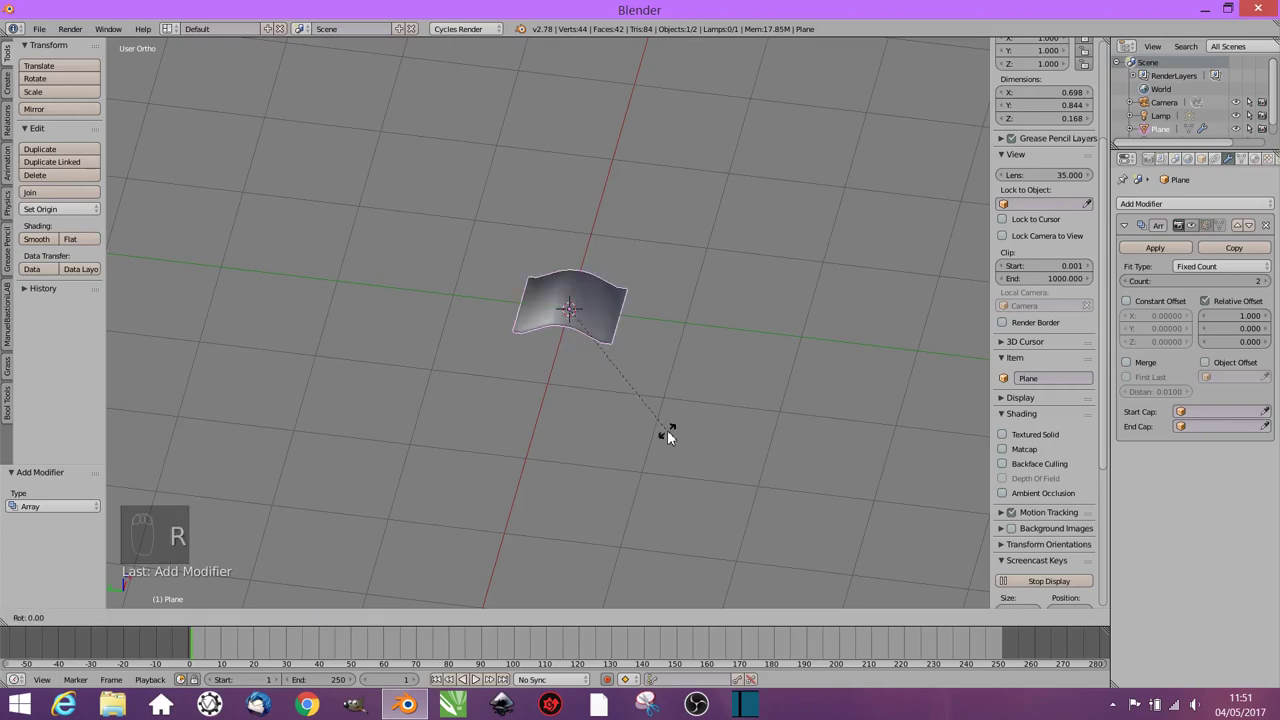
text(90z)
click(667, 430)
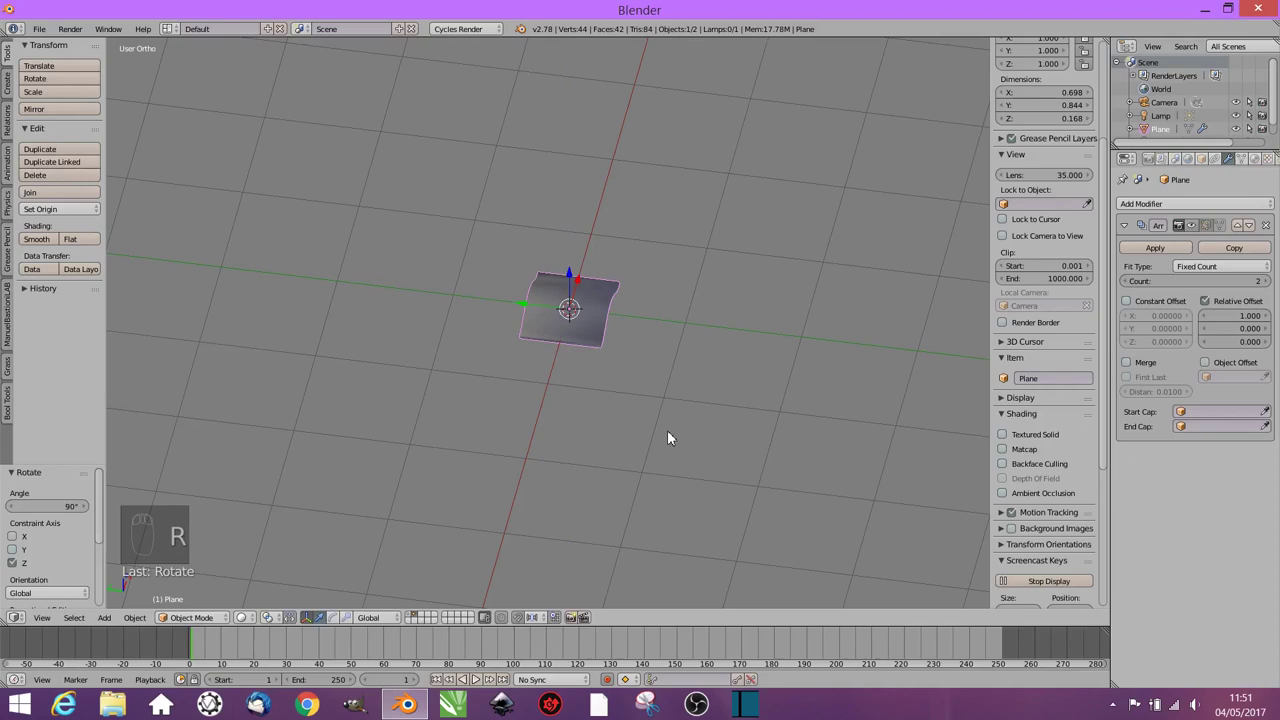
middle_drag(695, 502, 636, 479)
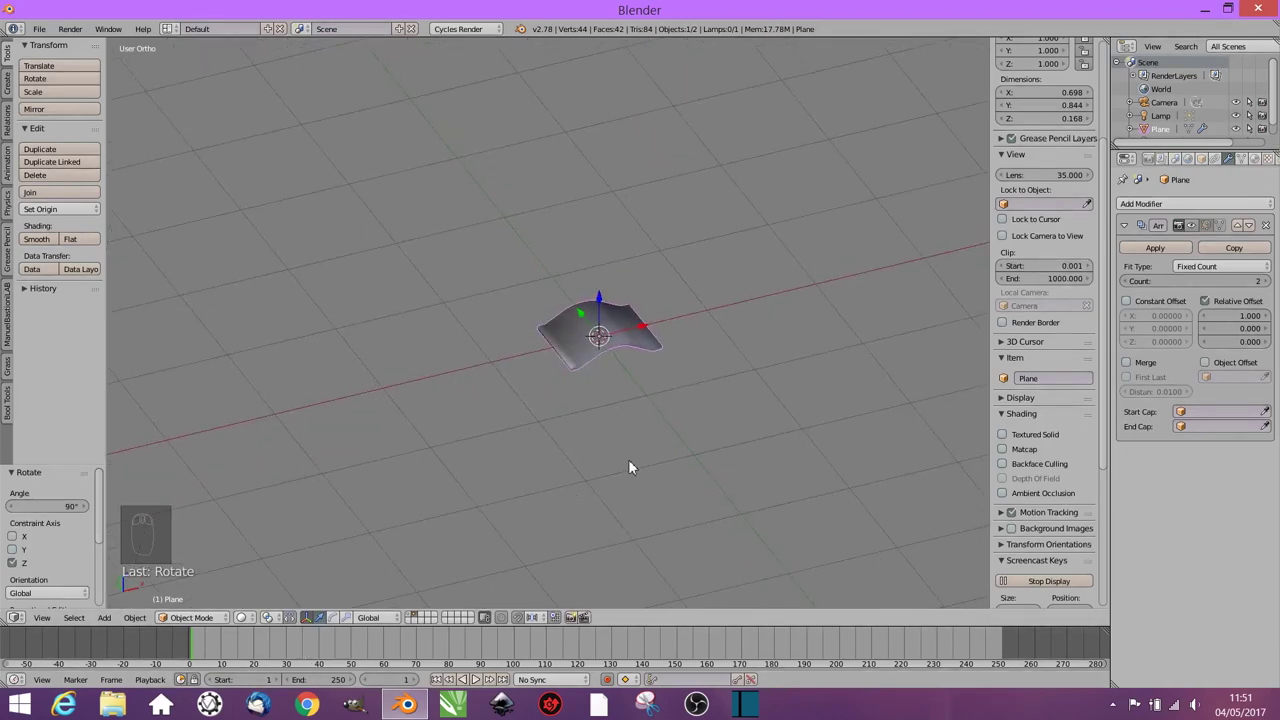
Step: Apply rotation and scale to the turned tile
key(ctrl+a)
click(624, 462)
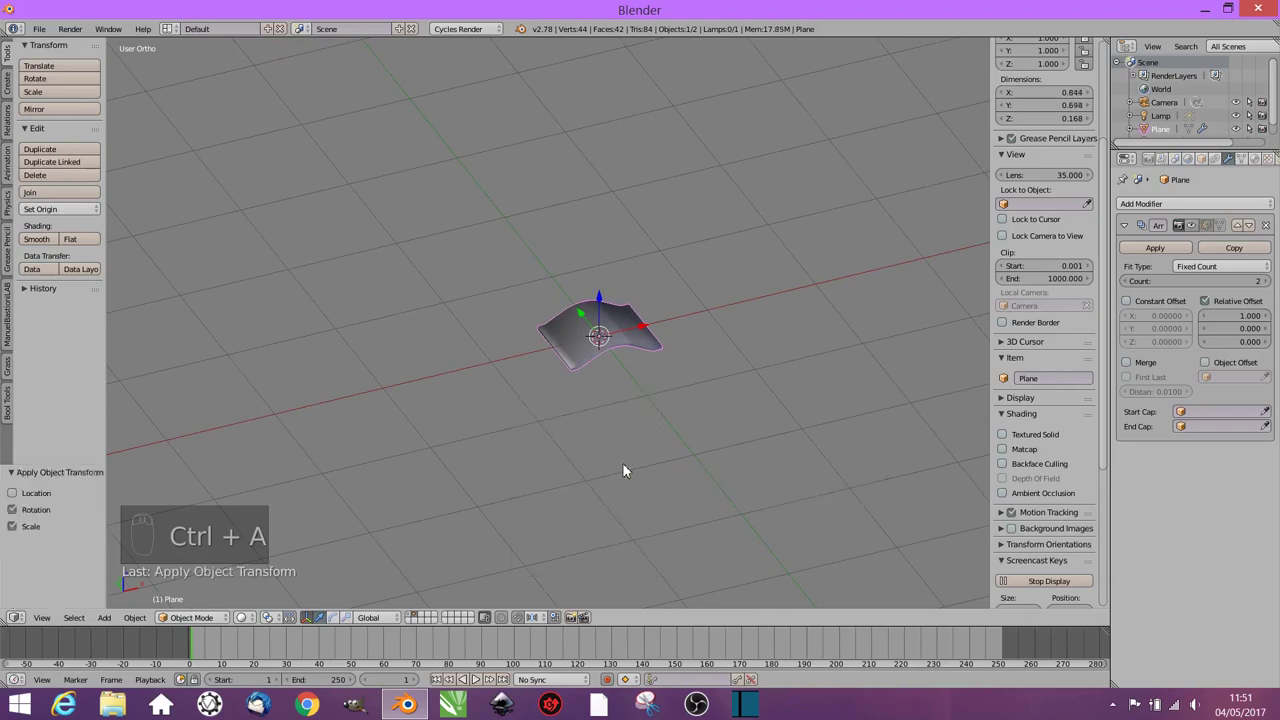
middle_drag(622, 463, 711, 454)
scroll(711, 454, up, 2)
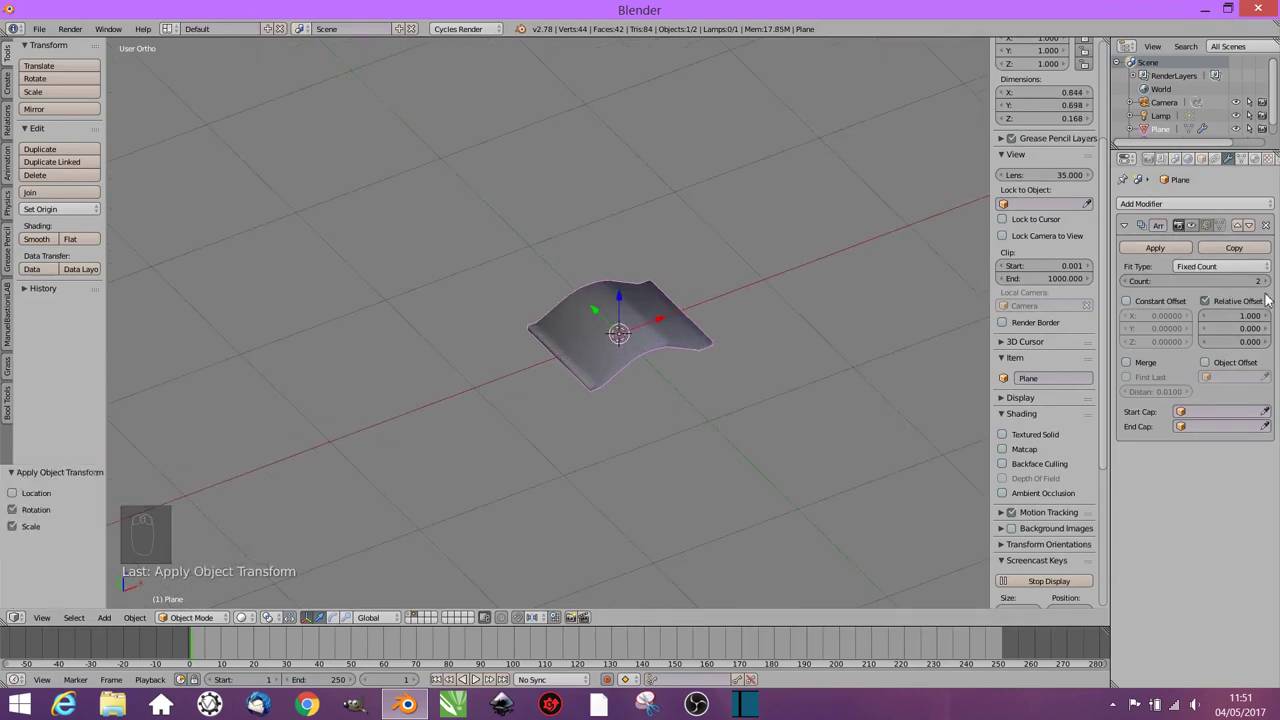
Step: Replace the Array modifier with a fresh one and raise its Count to 7
click(1265, 225)
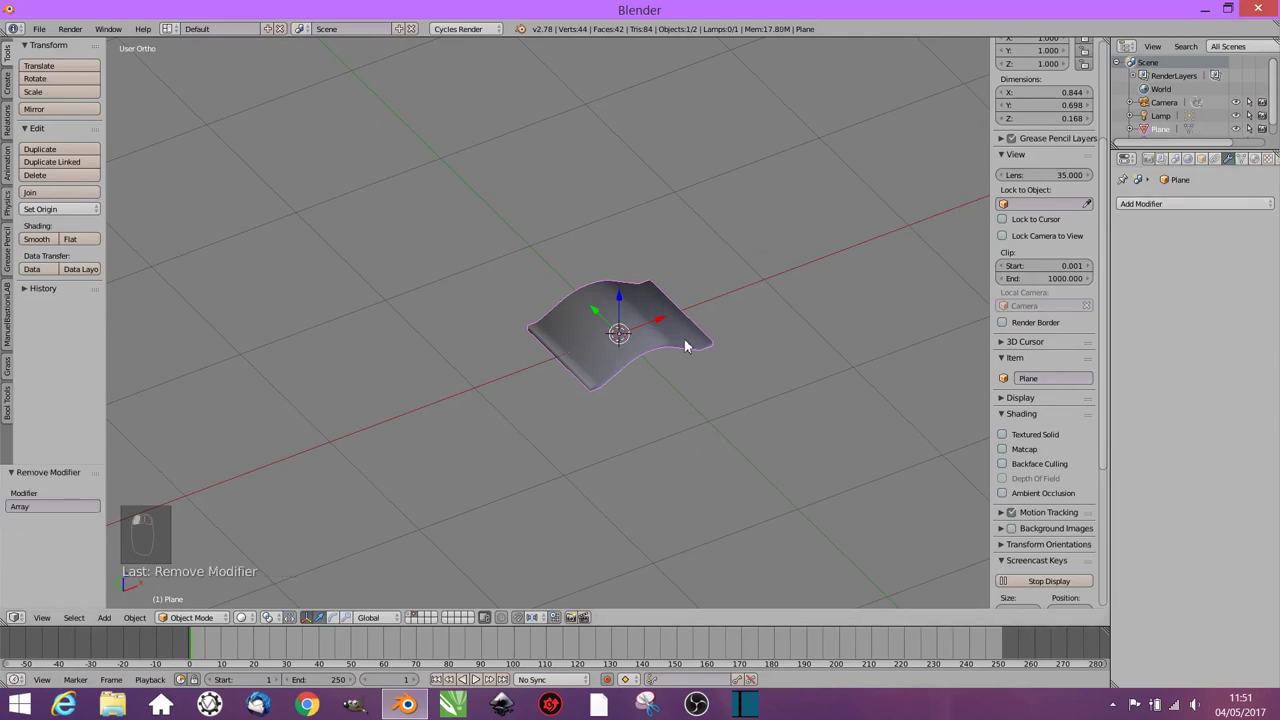
click(1145, 204)
click(997, 233)
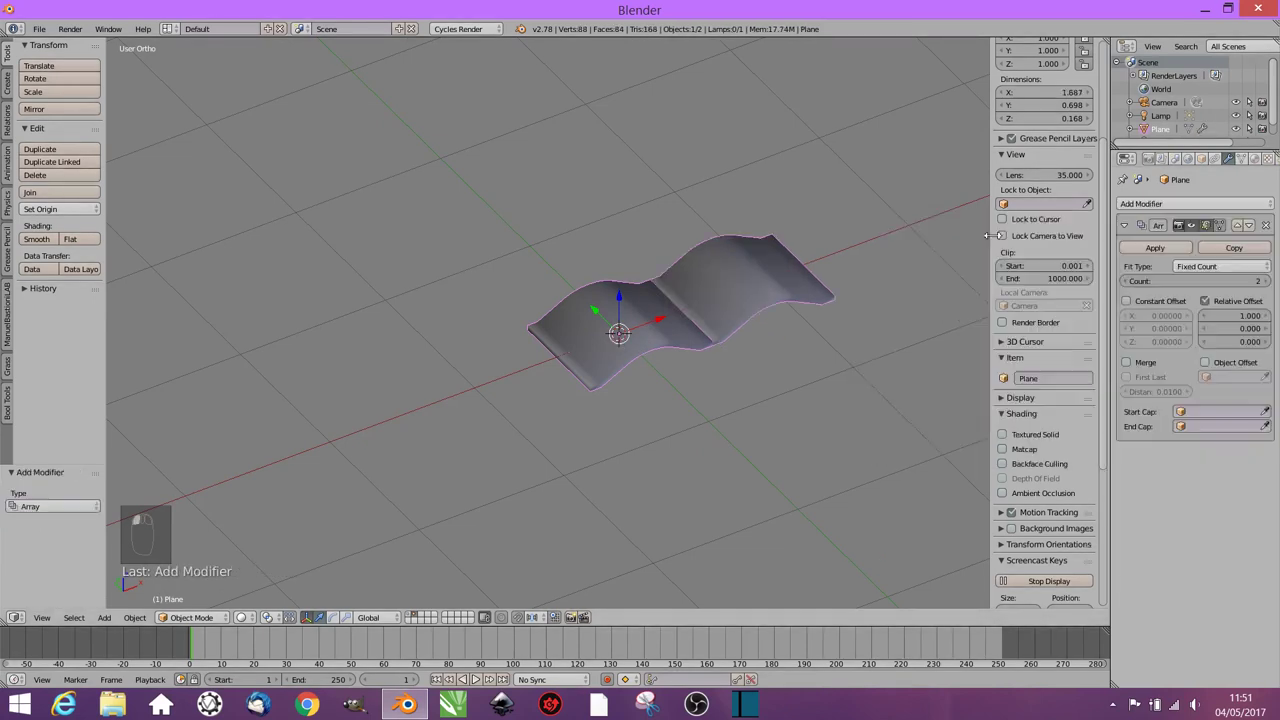
shift+middle_drag(883, 325, 711, 337)
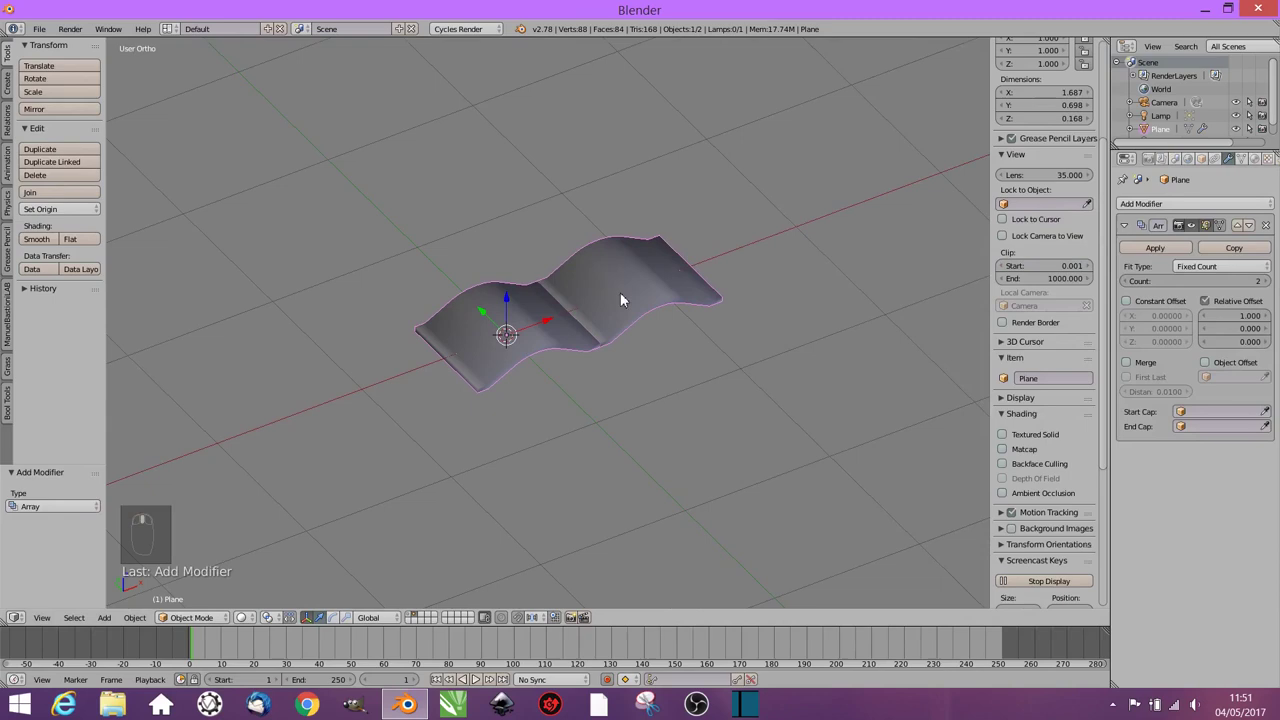
click(1259, 281)
click(1259, 281)
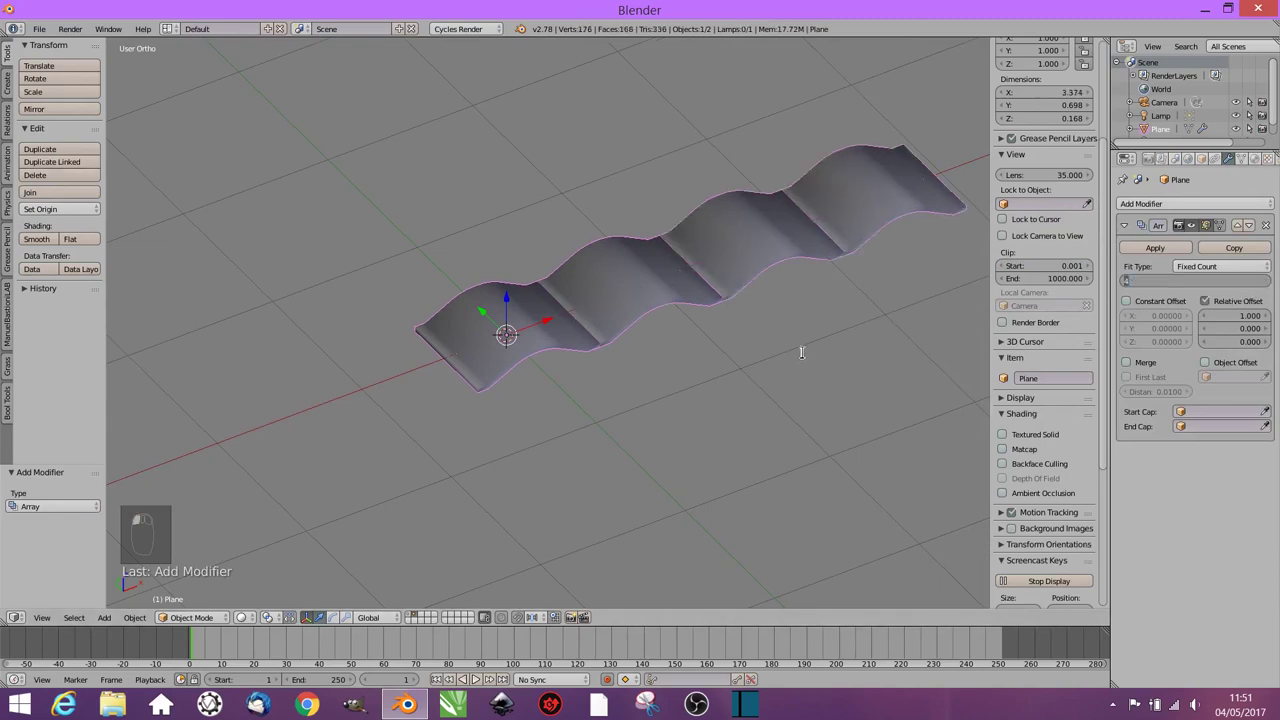
scroll(803, 348, down, 4)
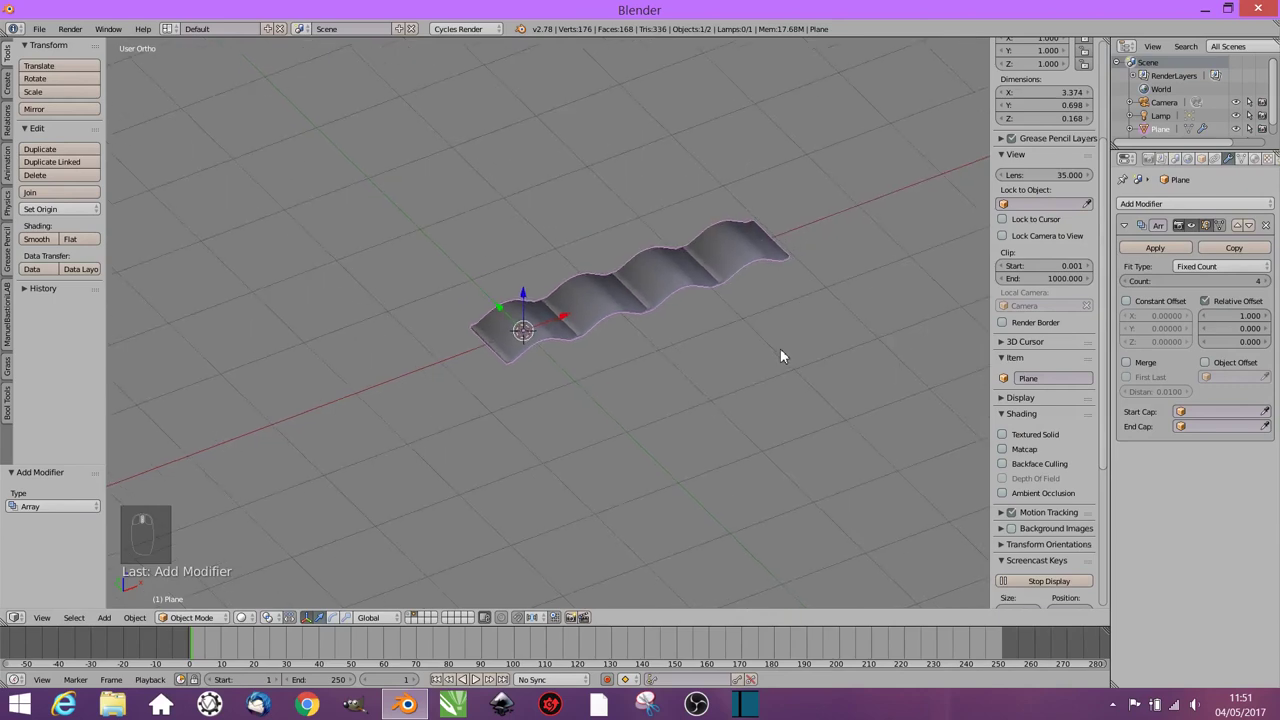
click(1262, 282)
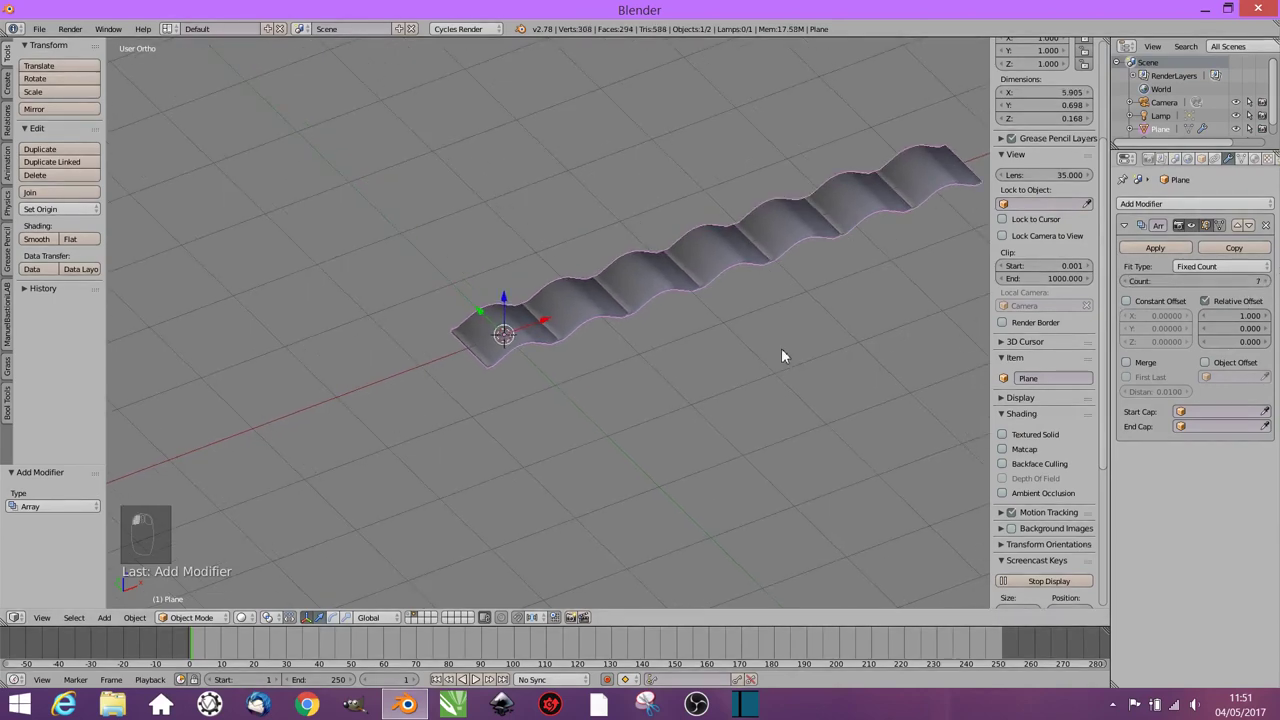
mouse_move(783, 355)
middle_down()
mouse_move(726, 354)
mouse_move(703, 360)
mouse_move(706, 374)
mouse_move(712, 352)
middle_up()
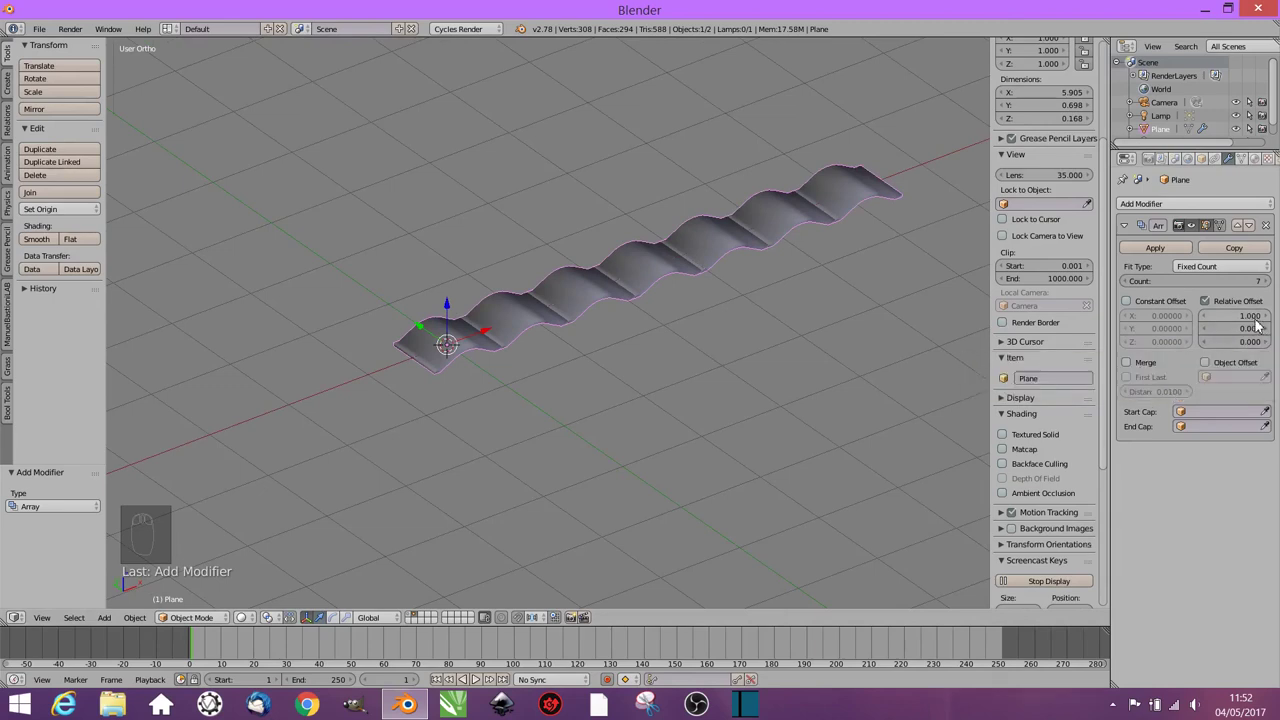
Step: Try a 0.700 relative X offset, then set it back to 1.0
click(1252, 318)
mouse_move(1252, 316)
mouse_down()
mouse_move(1162, 316)
mouse_move(1256, 316)
mouse_up()
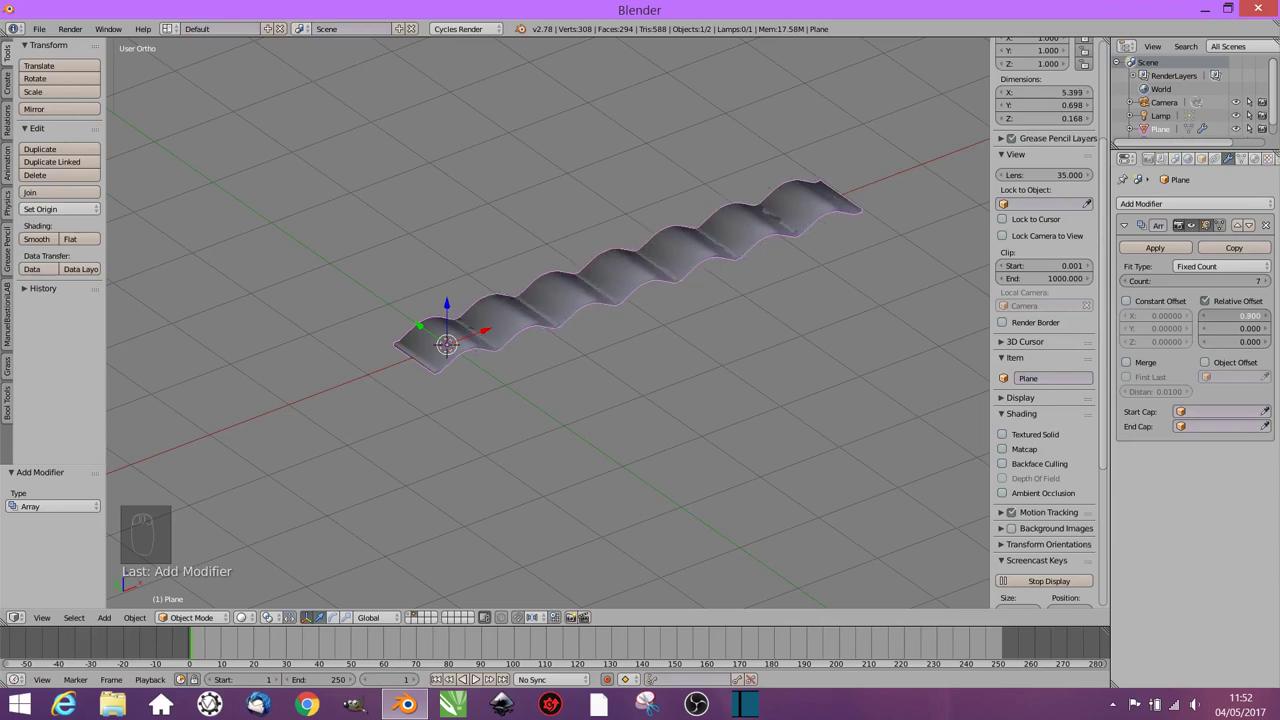
click(1256, 316)
text(1)
key(Return)
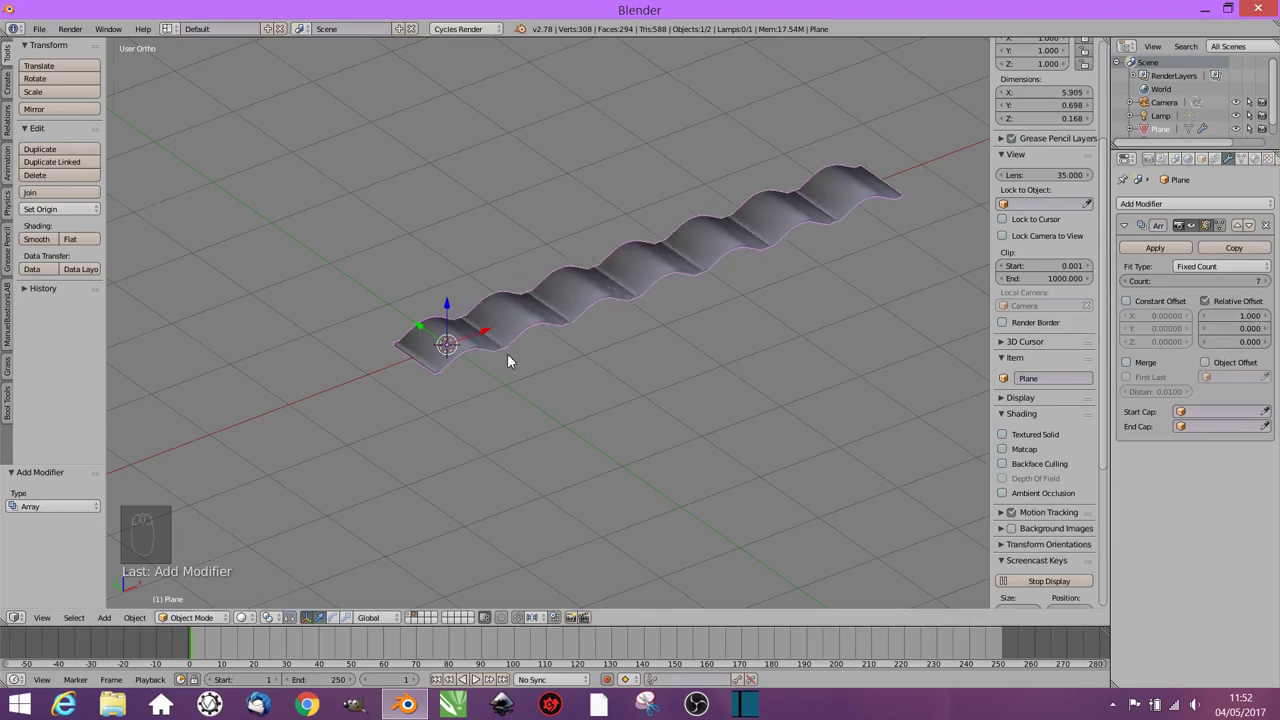
scroll(507, 353, up, 2)
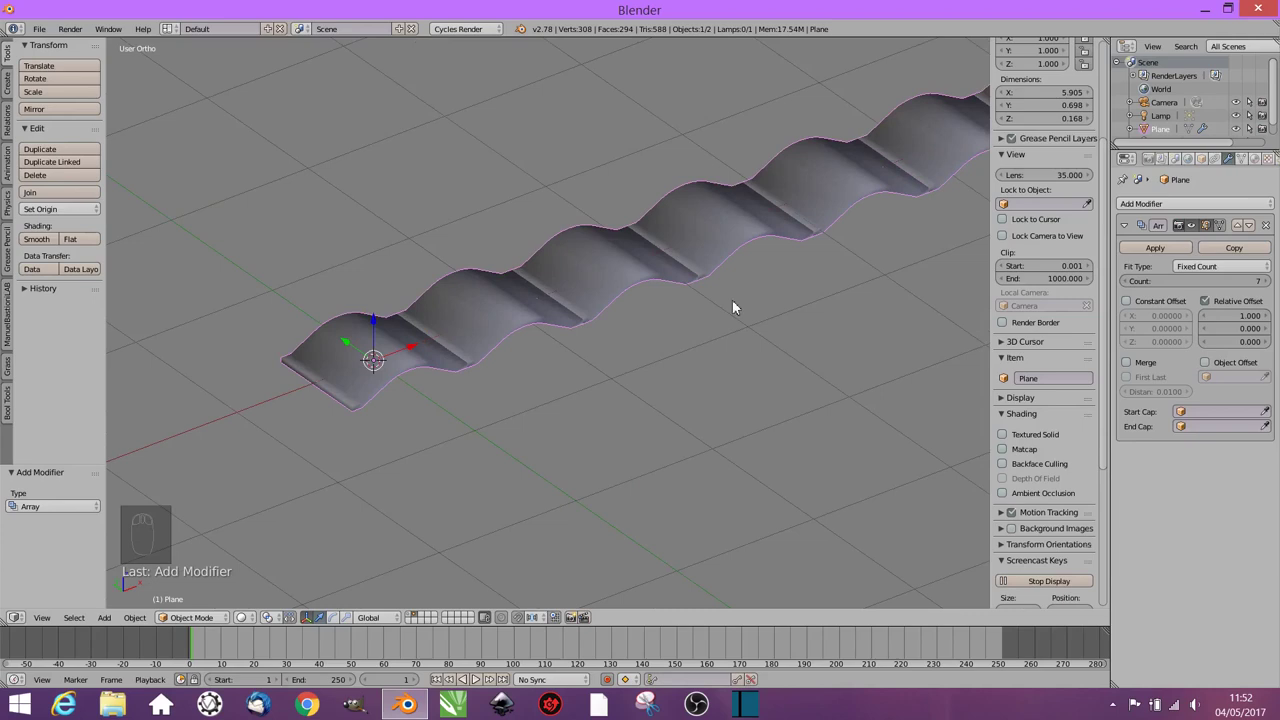
Step: Apply the seven-tile Array modifier and check the resulting mesh in Edit Mode
click(1155, 249)
key(Tab)
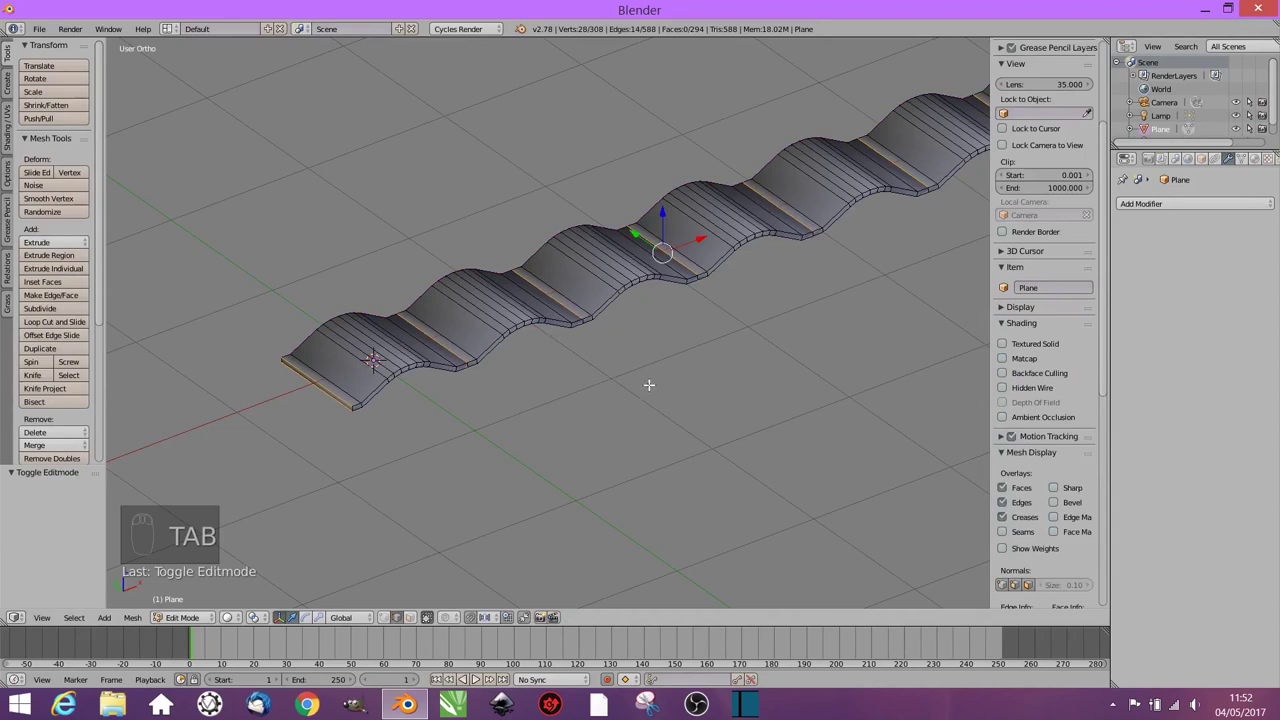
key(Tab)
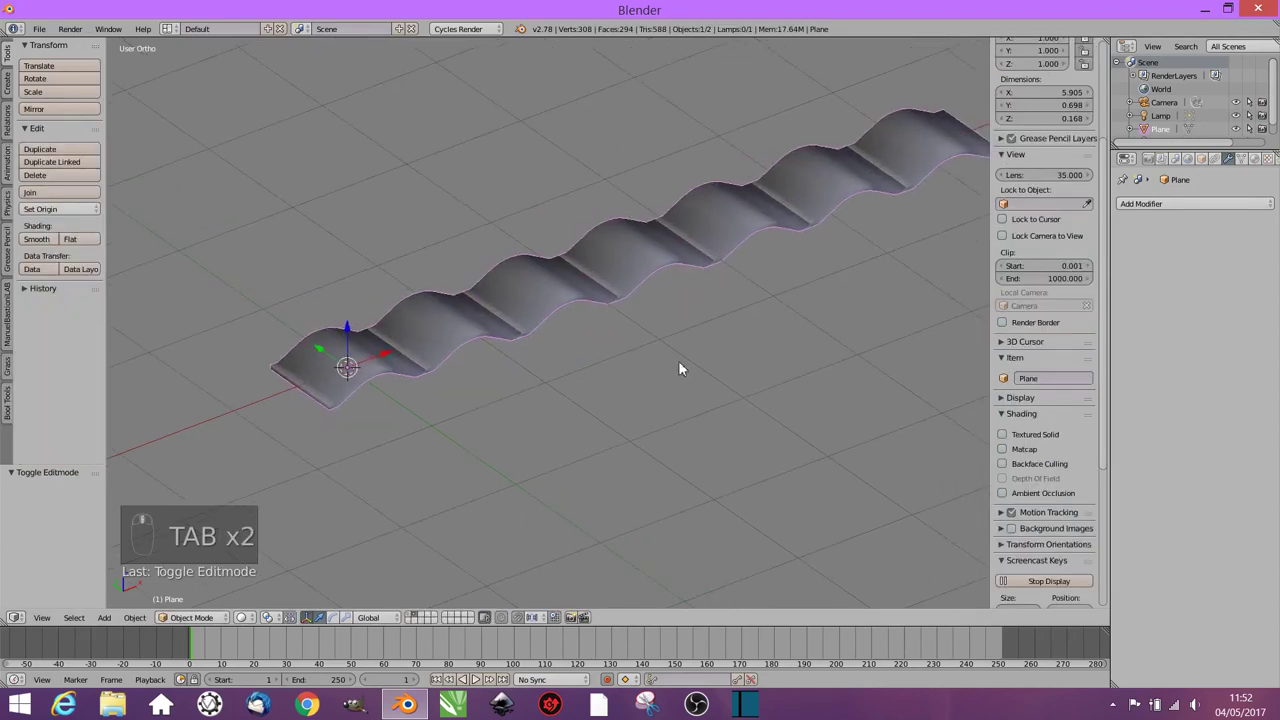
middle_drag(708, 383, 773, 347)
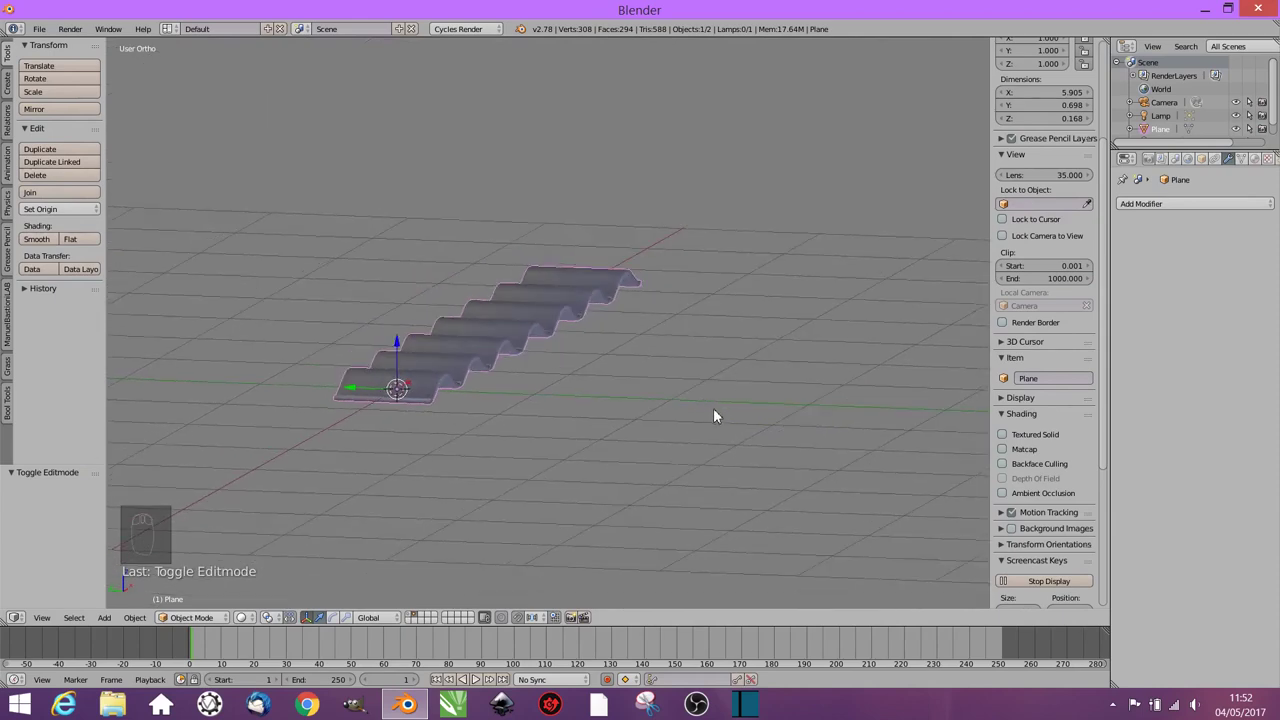
Step: Tilt the wavy strip about -6.2° around the global X axis
key(r)
key(x)
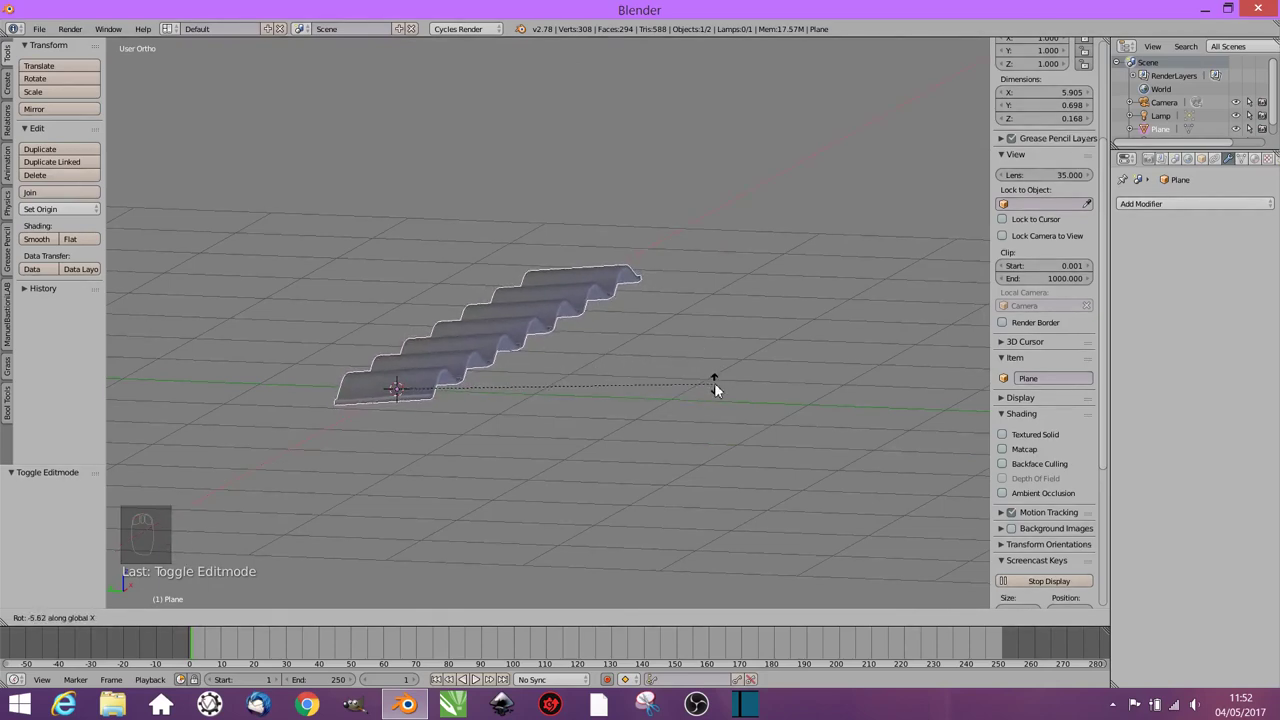
click(715, 378)
shift+middle_drag(715, 378, 894, 323)
scroll(894, 323, up, 3)
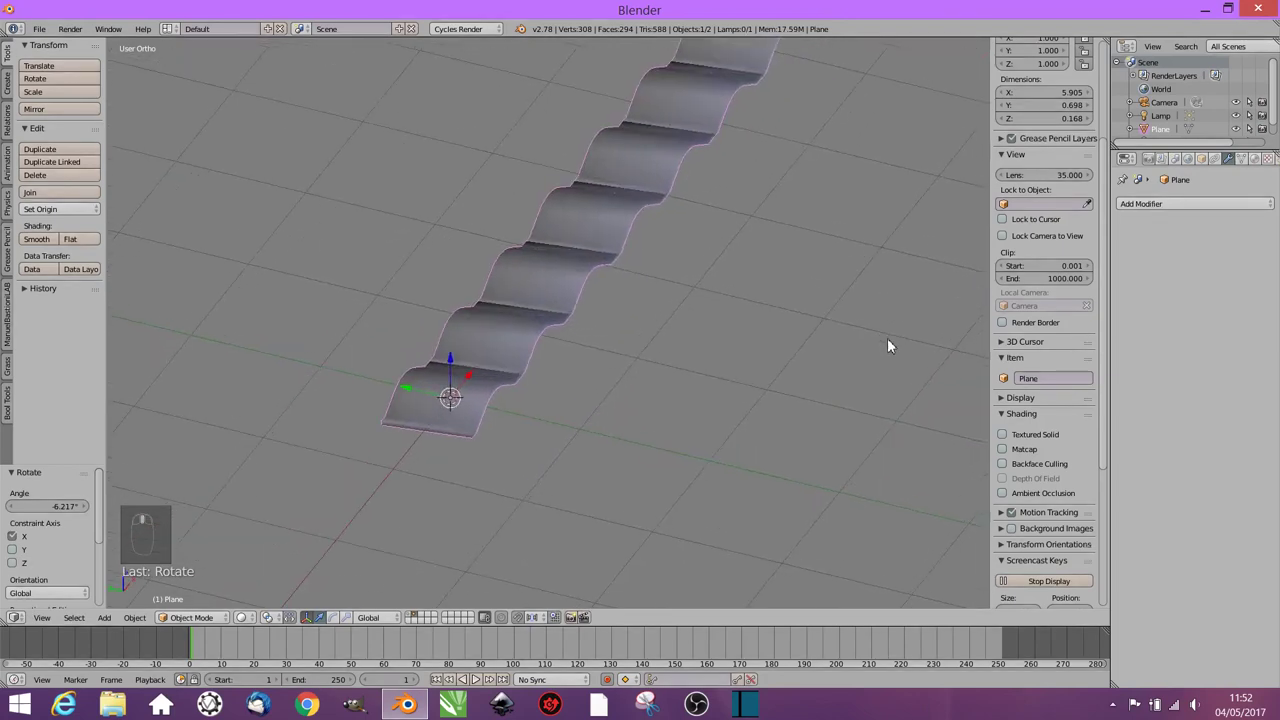
Step: Add a second Array modifier to the strip and toggle its viewport display
click(1182, 205)
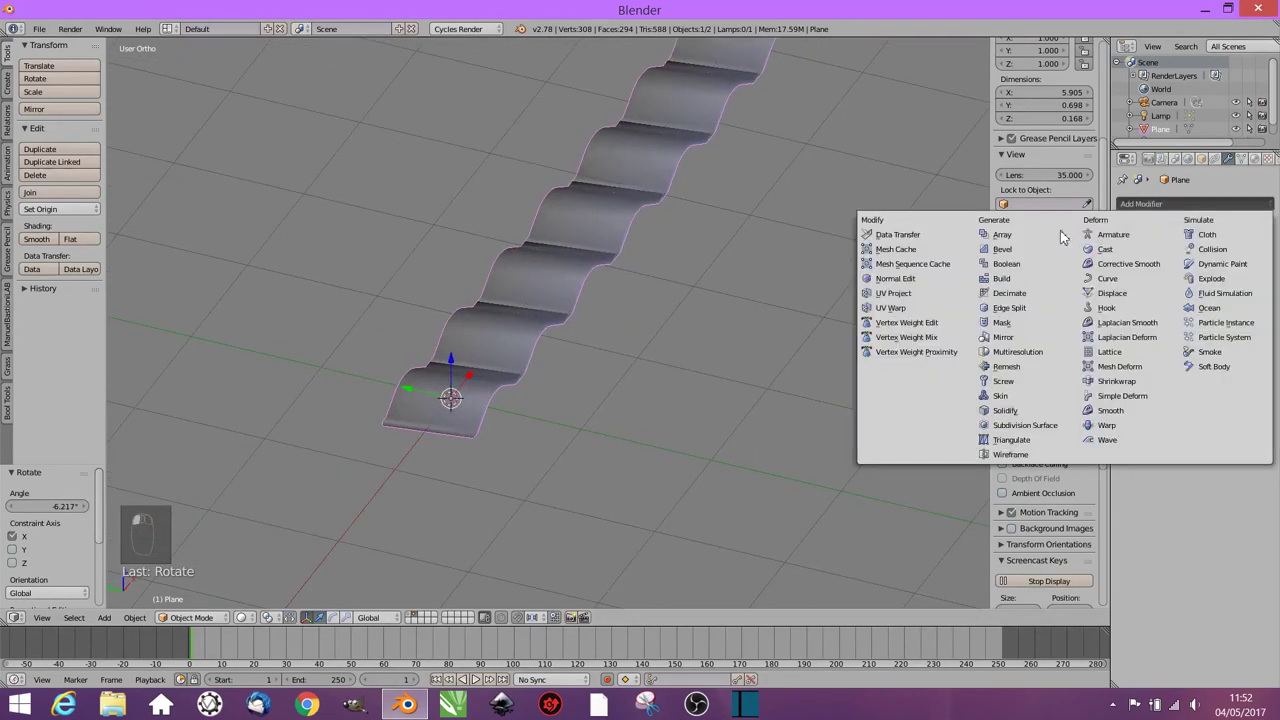
click(1028, 240)
scroll(755, 275, down, 3)
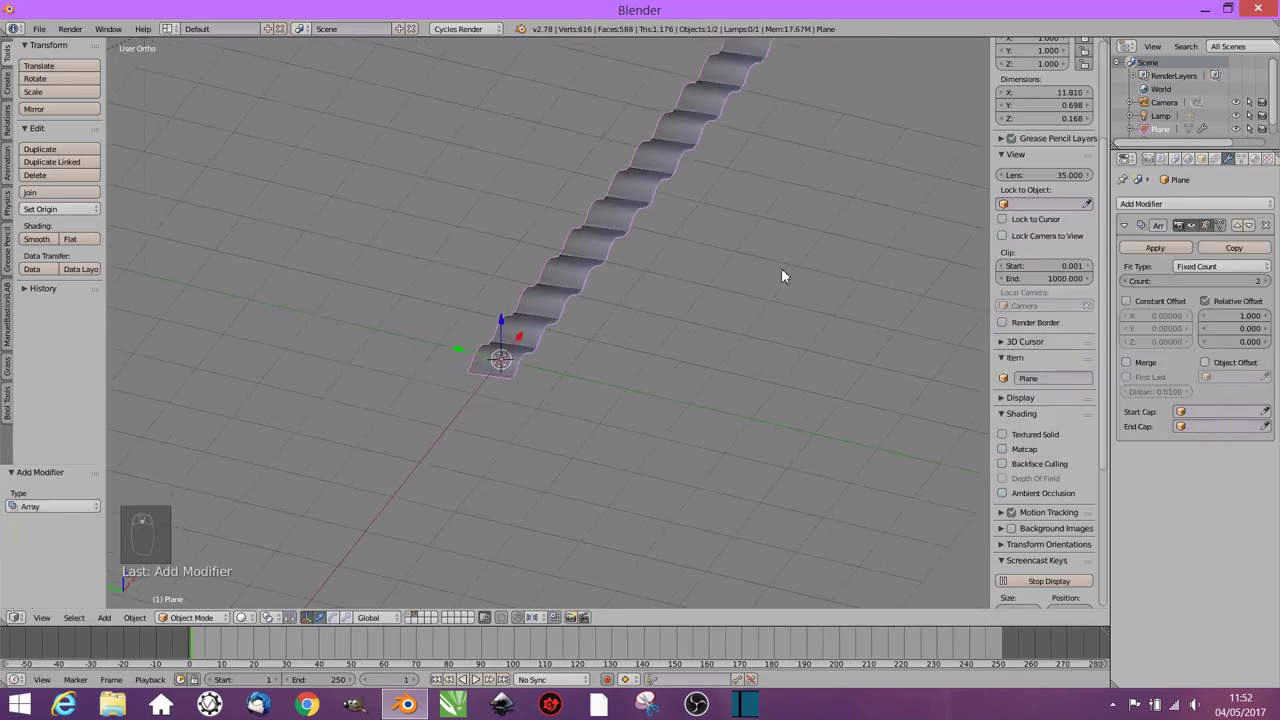
middle_drag(756, 320, 672, 256)
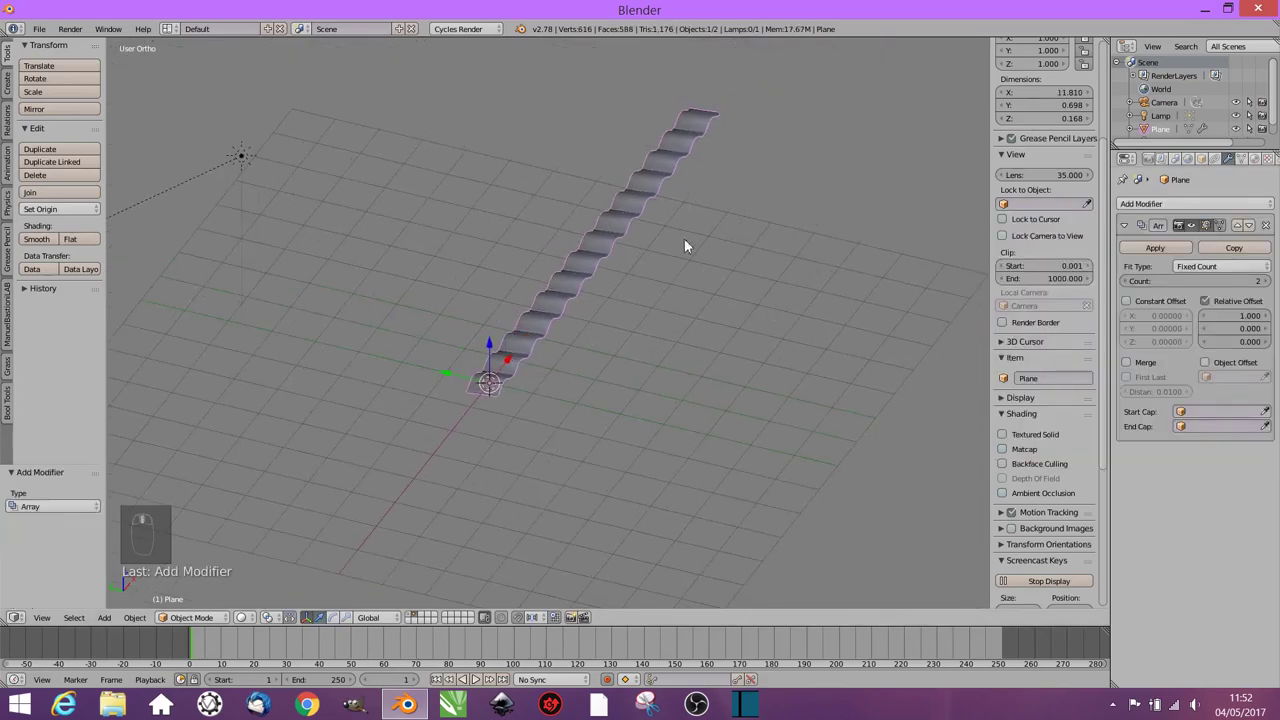
click(1192, 226)
click(1192, 224)
click(1192, 224)
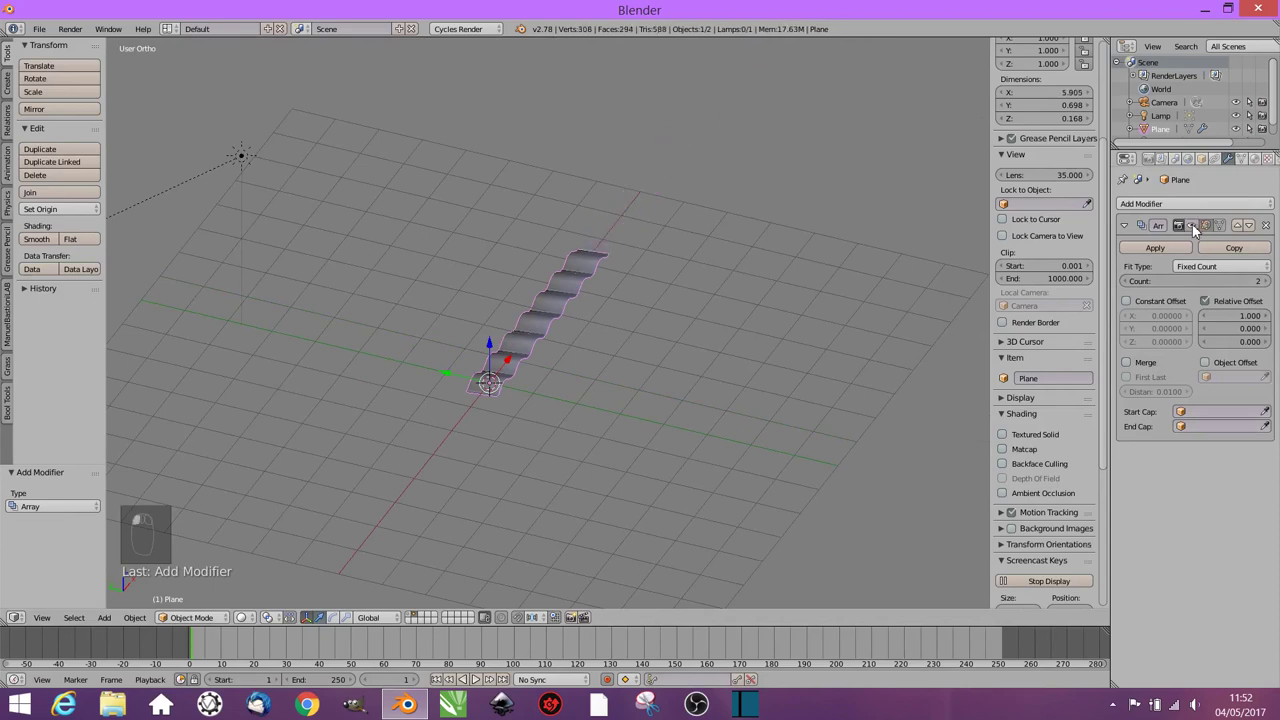
click(1192, 224)
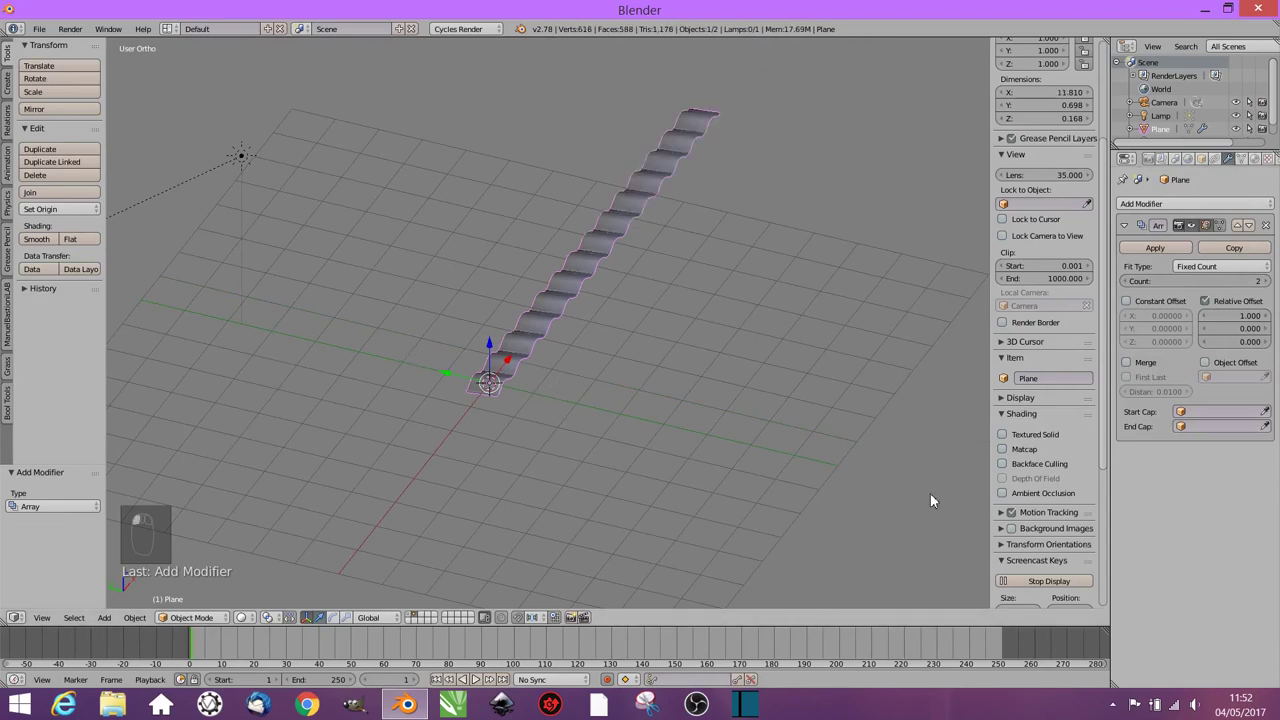
Step: Set the array's relative offset to X 0 and Y 1
click(1243, 315)
text(.5)
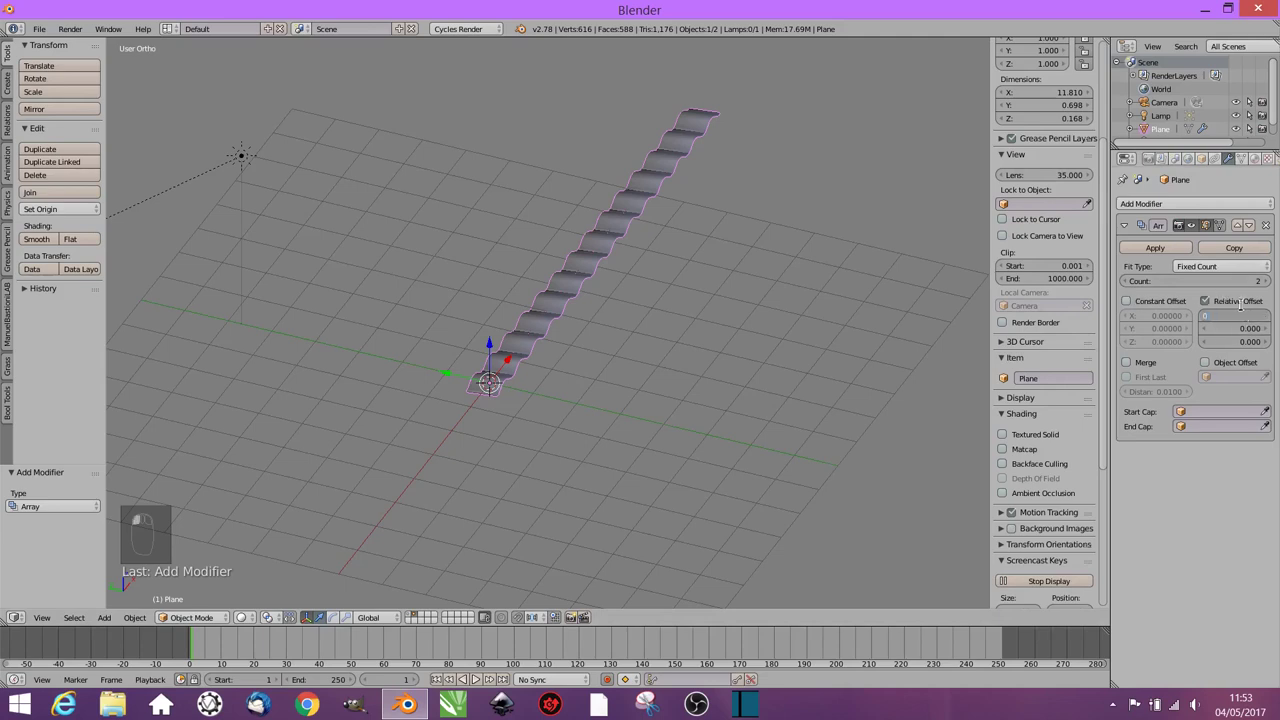
key(Return)
click(1238, 328)
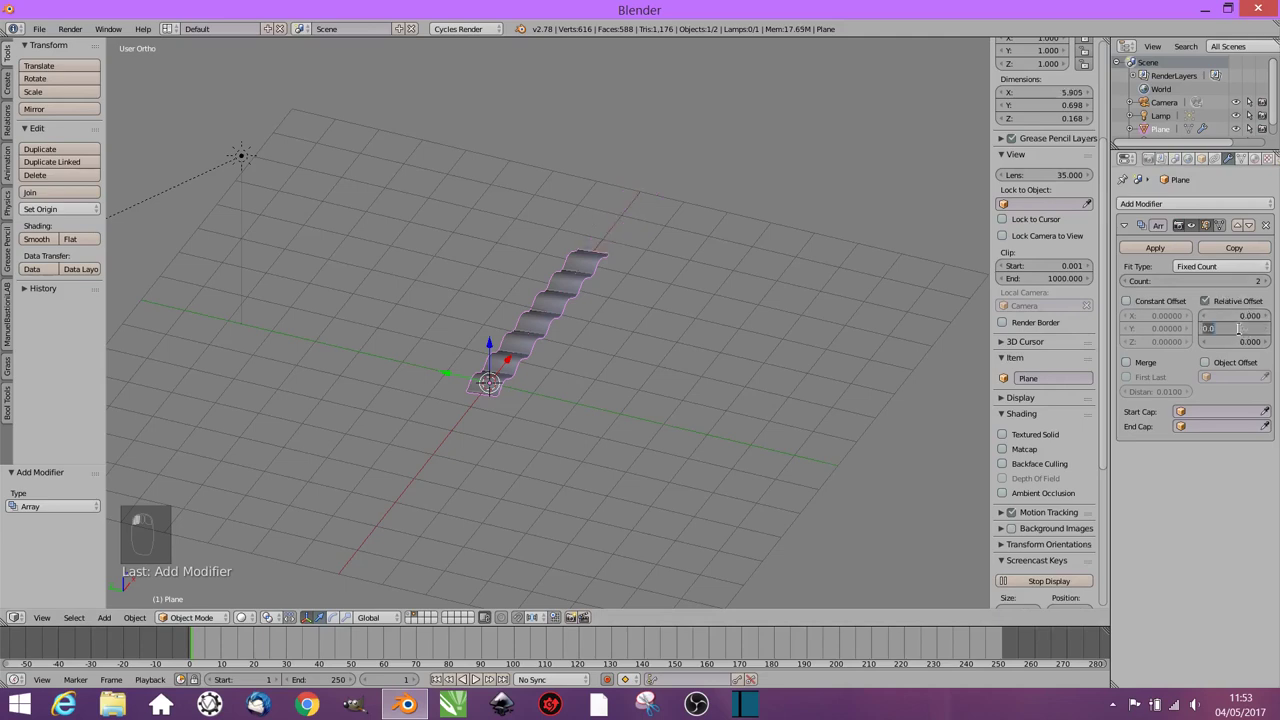
text(1)
key(Return)
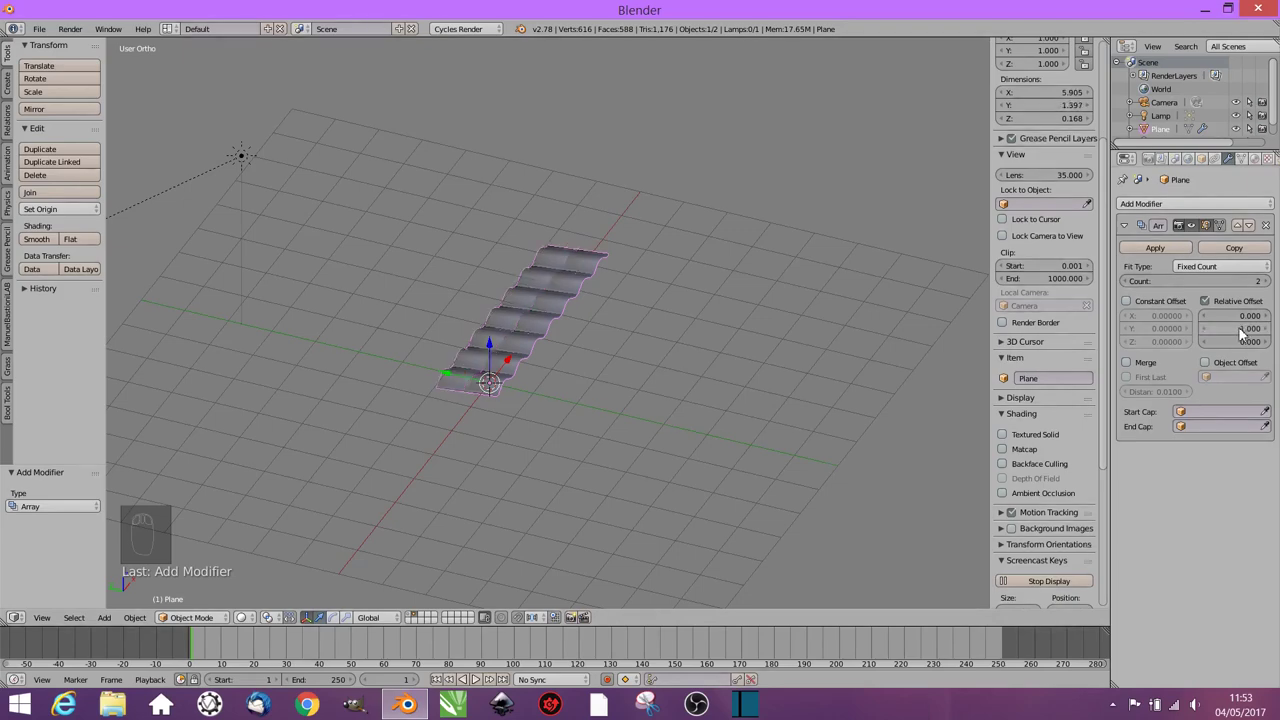
scroll(636, 376, up, 4)
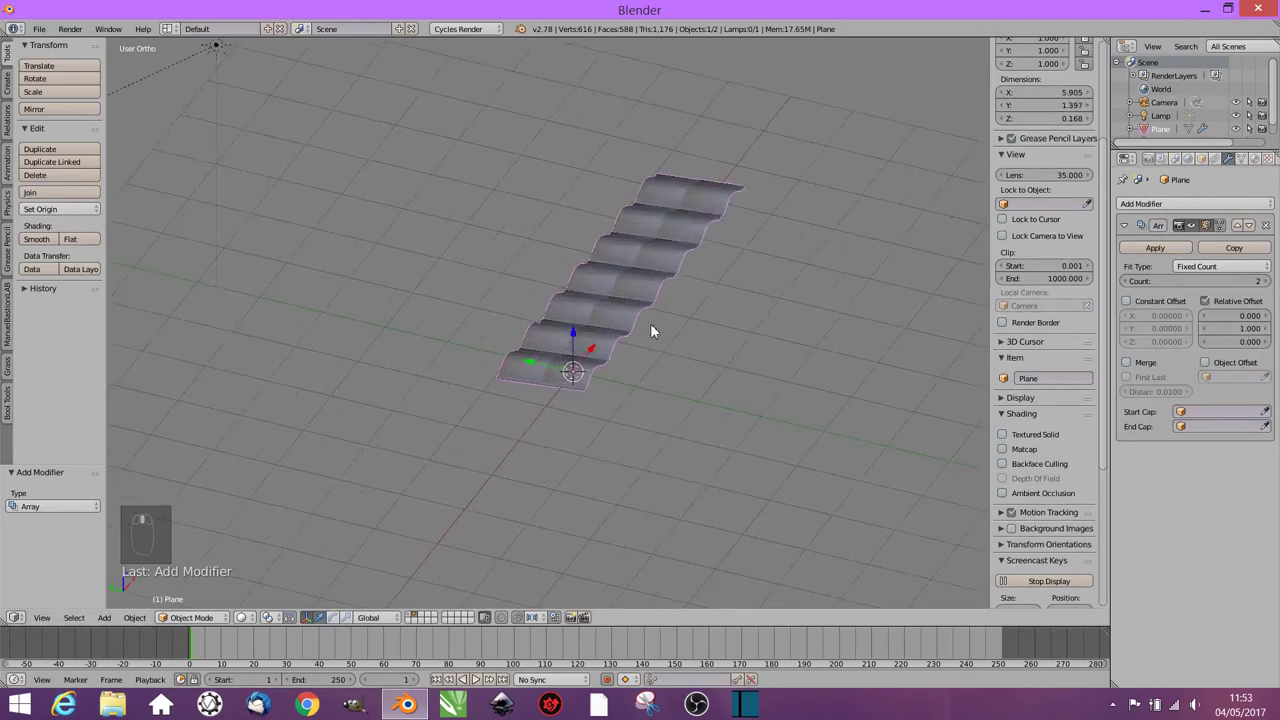
mouse_move(712, 350)
middle_down()
mouse_move(745, 323)
mouse_move(694, 357)
middle_up()
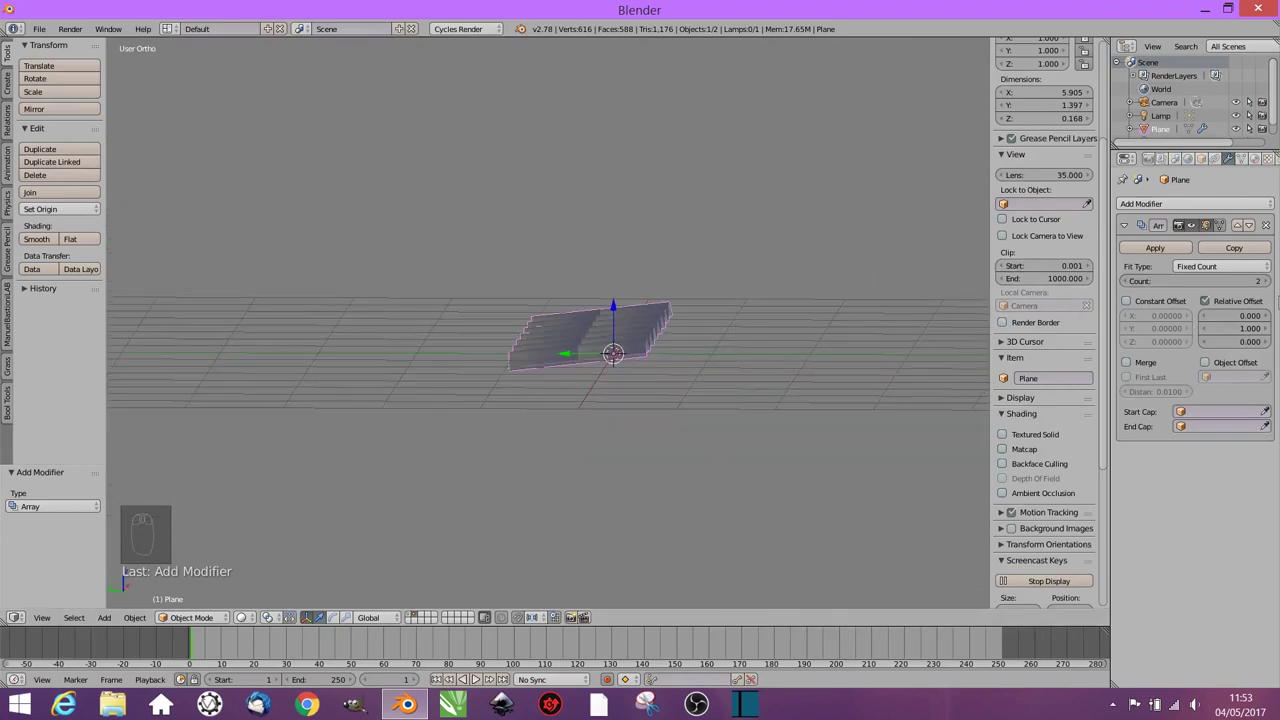
Step: Try an array Count of 8, then reduce it back to 2
click(1266, 282)
click(1266, 282)
click(1266, 282)
click(1266, 282)
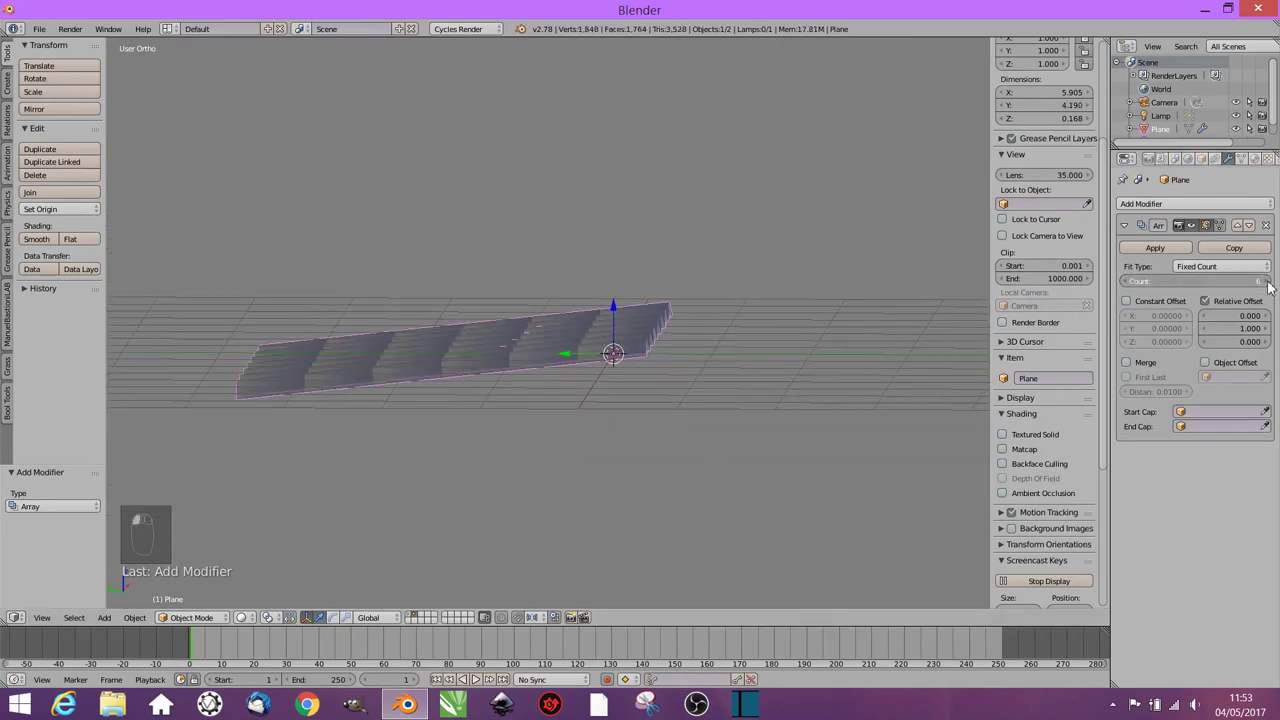
click(1266, 282)
click(1266, 282)
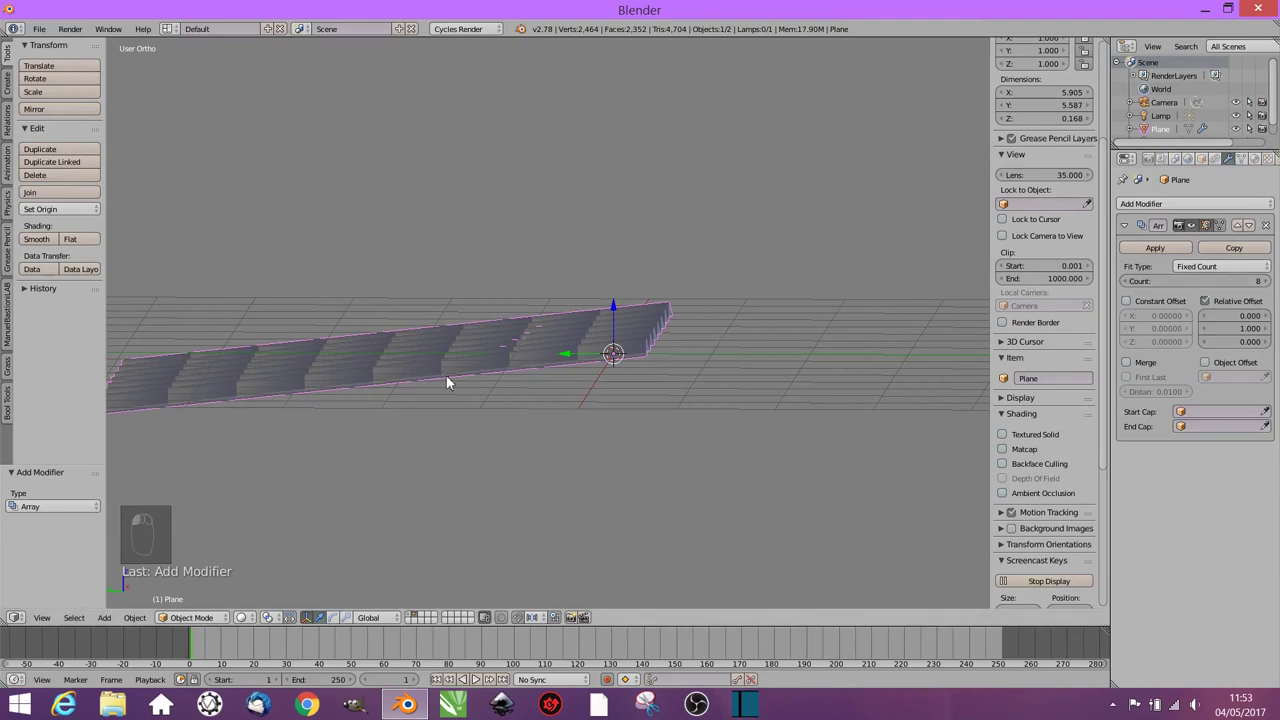
middle_drag(446, 378, 576, 408)
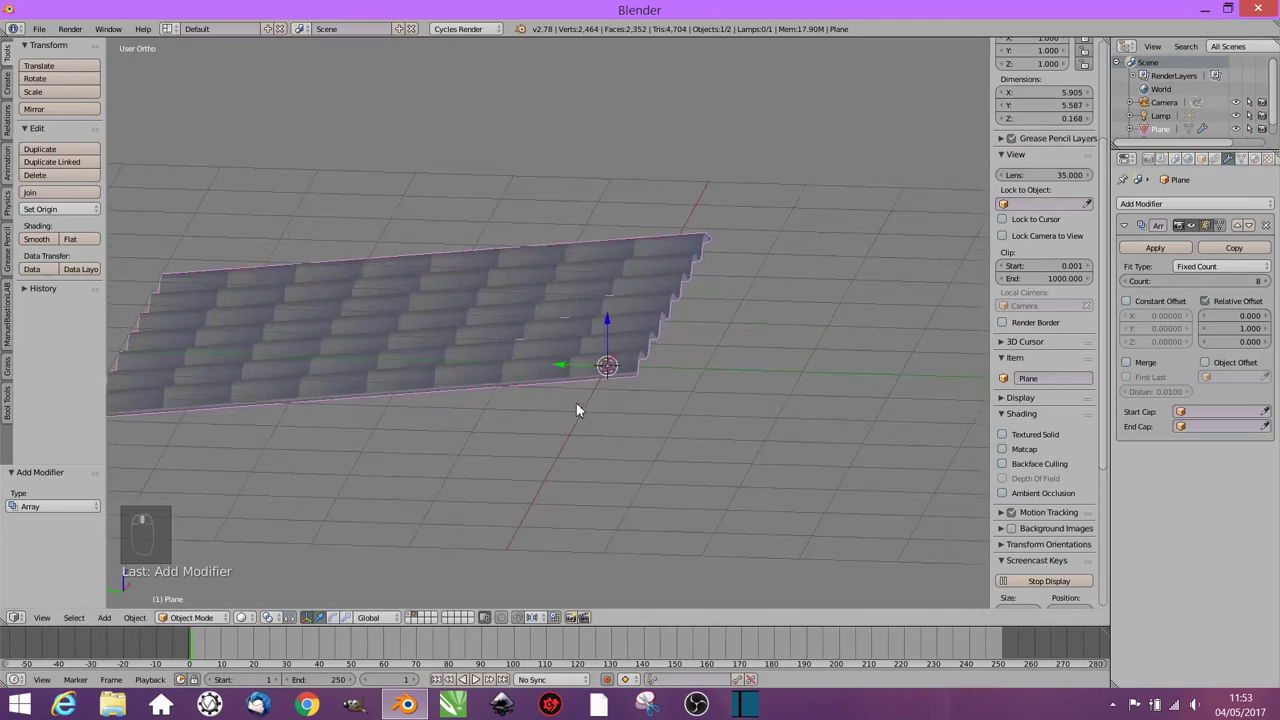
click(1125, 281)
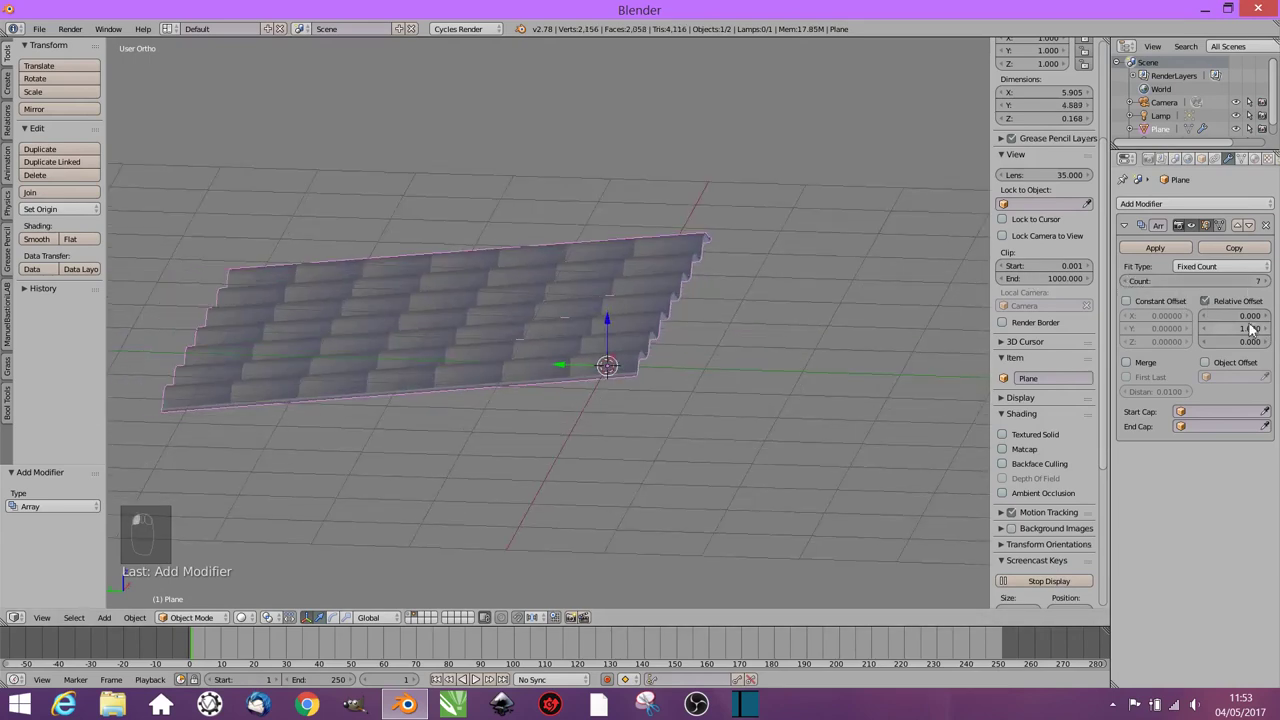
middle_drag(932, 320, 917, 324)
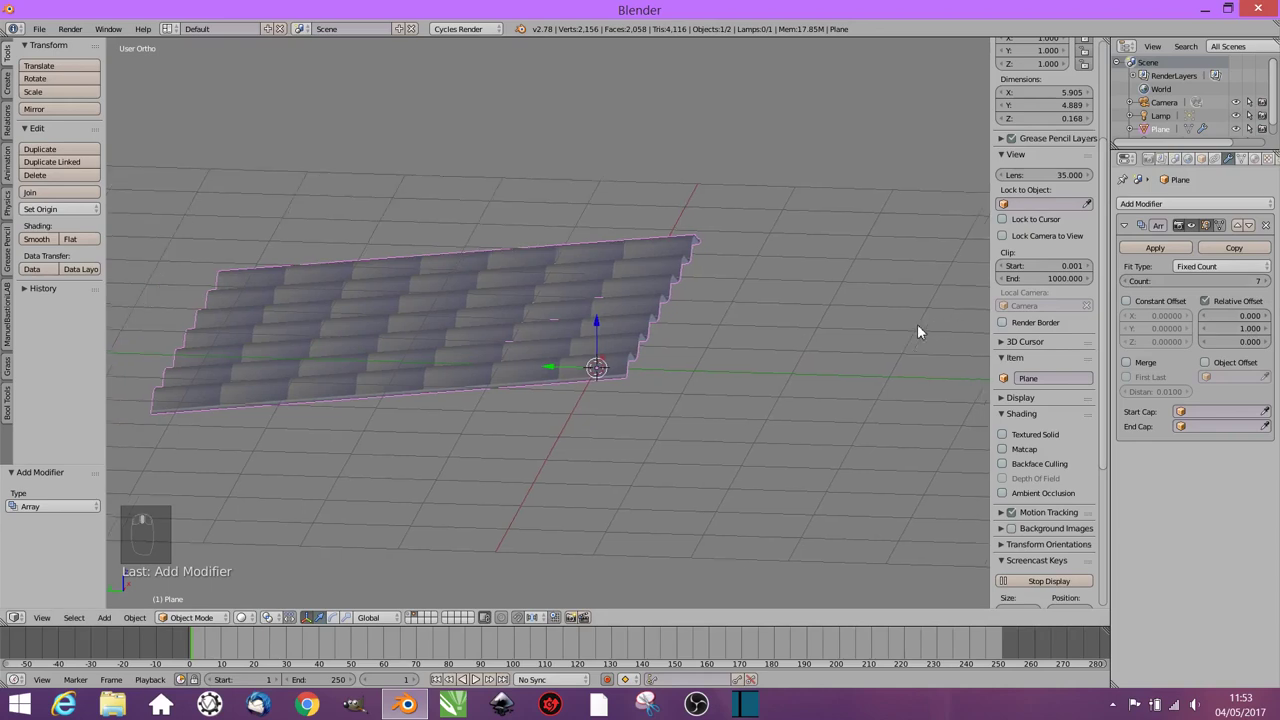
click(1127, 281)
click(1127, 281)
click(1127, 281)
click(1127, 281)
click(1127, 281)
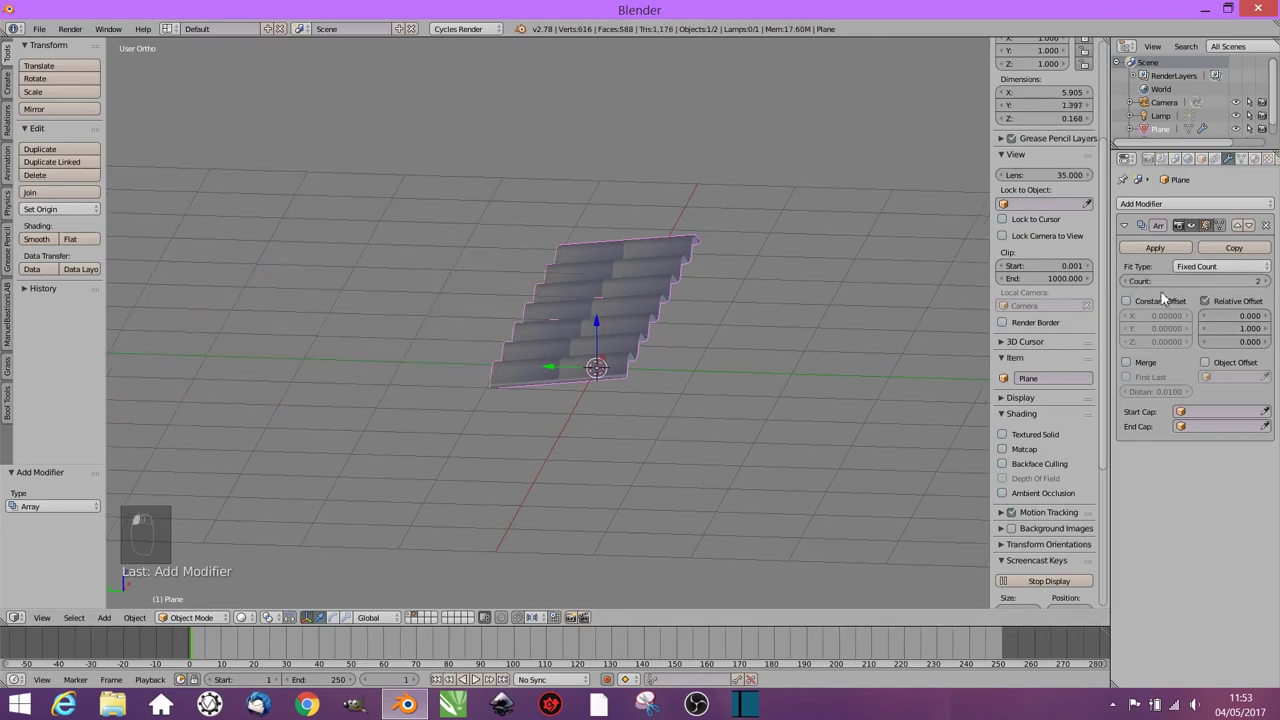
shift+middle_drag(794, 283, 734, 279)
scroll(720, 285, up, 2)
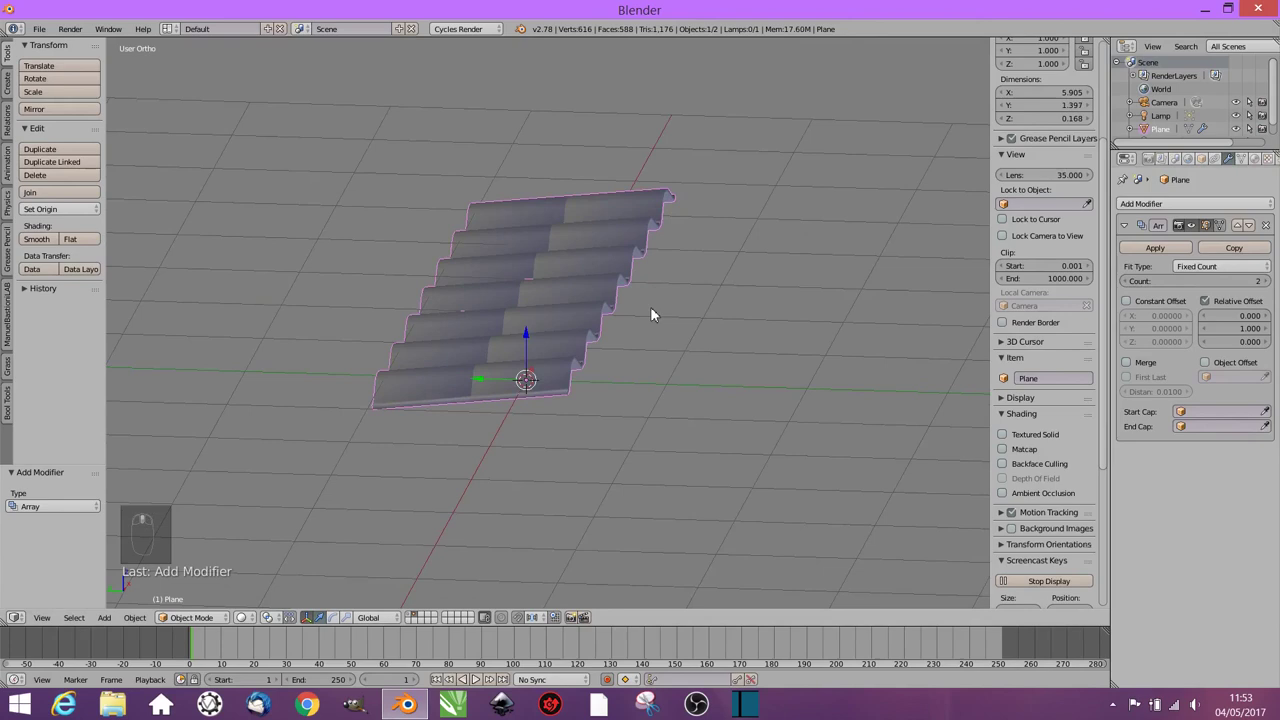
Step: Step the array's relative Y offset down to -0.800 so the rows overlap
click(1206, 328)
click(1206, 328)
click(1206, 328)
click(1206, 328)
click(1206, 328)
click(1206, 328)
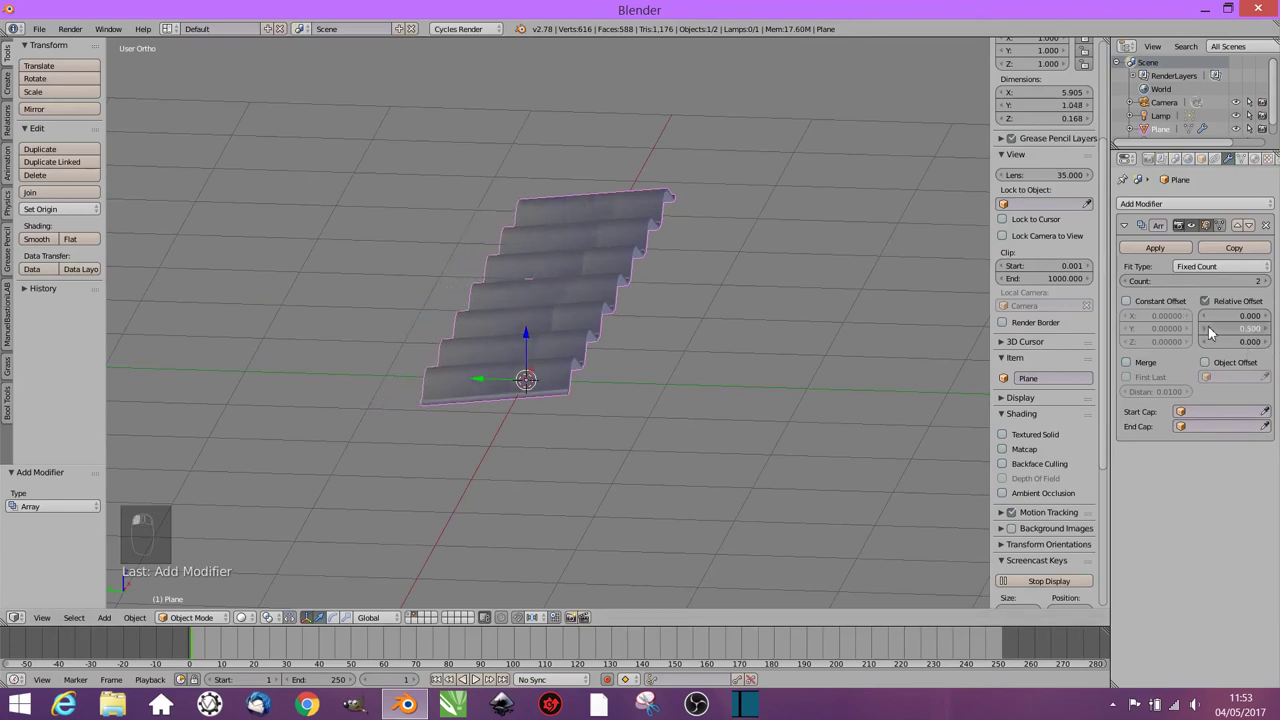
click(1206, 328)
click(1206, 328)
click(1208, 328)
click(1208, 328)
click(1208, 328)
click(1208, 328)
click(1208, 328)
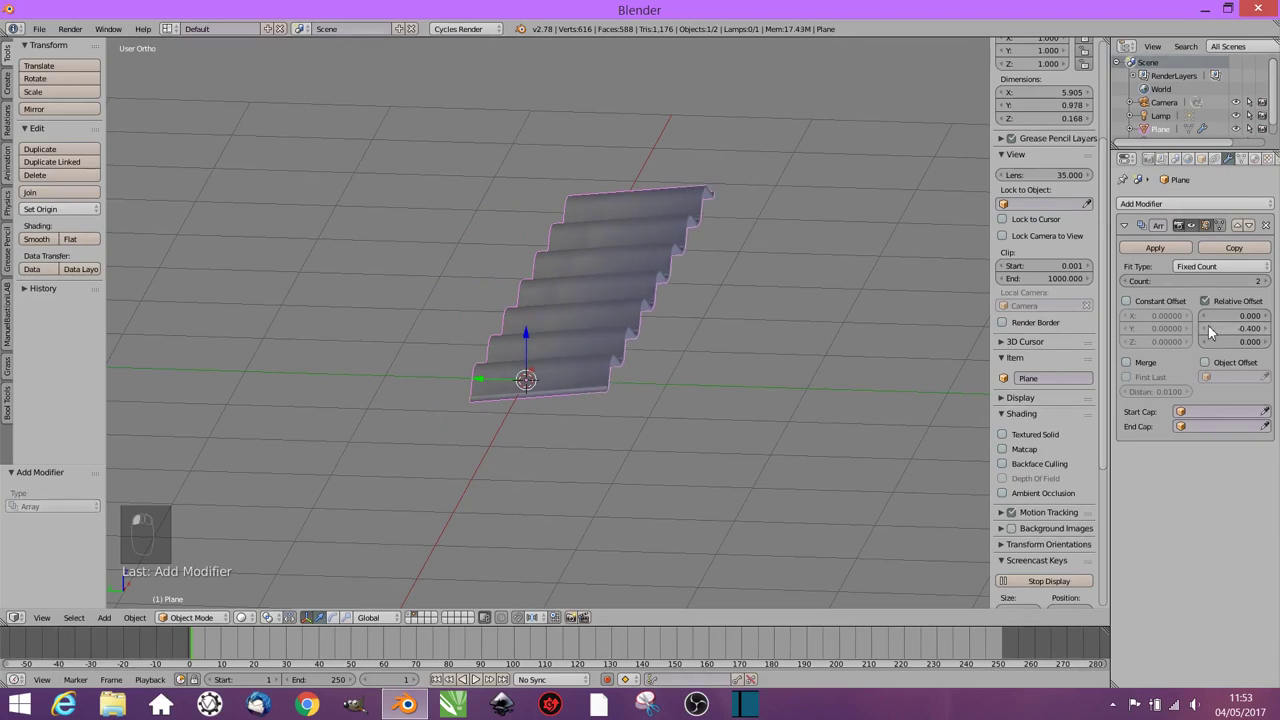
click(1208, 327)
click(1208, 327)
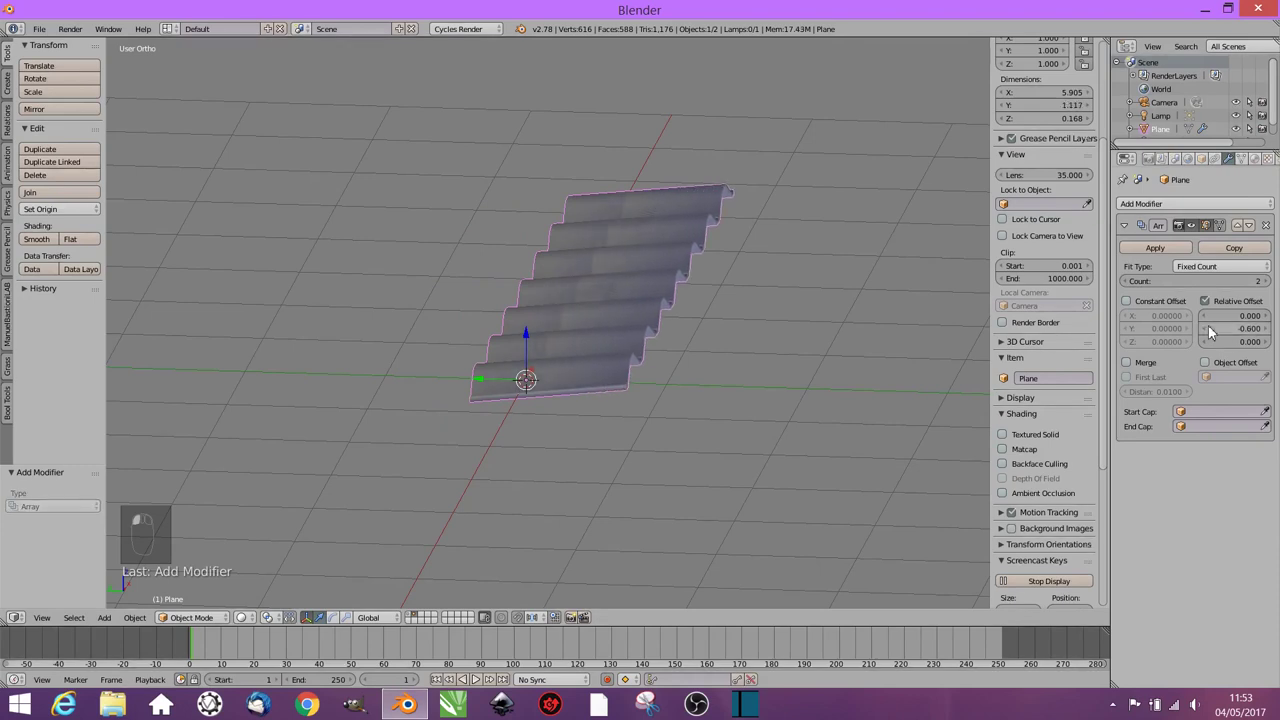
click(1208, 327)
click(1208, 327)
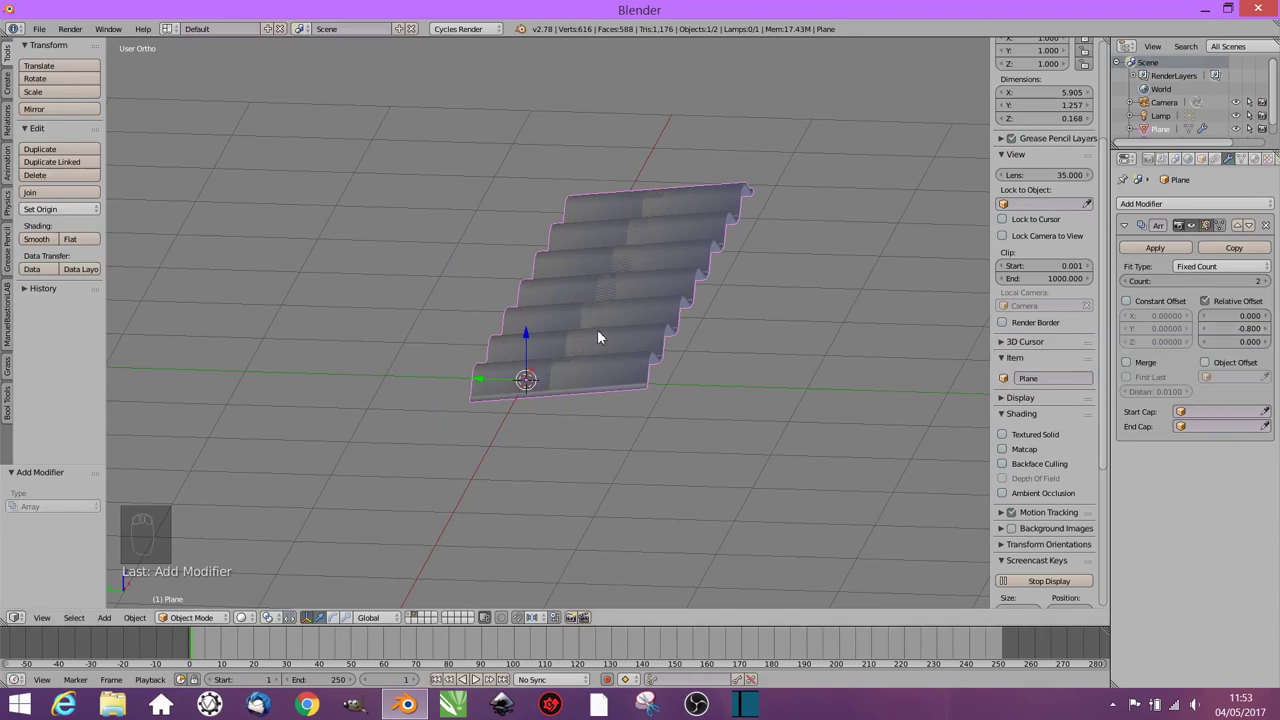
scroll(671, 297, up, 2)
scroll(673, 280, up, 2)
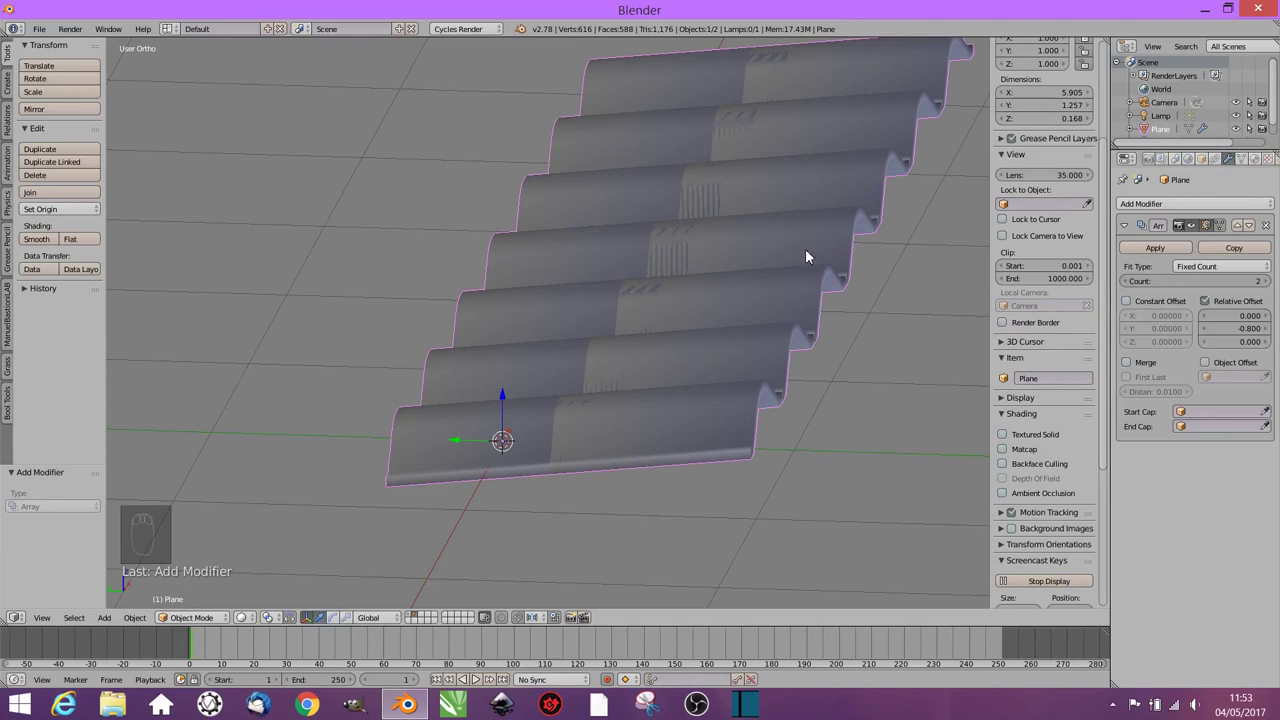
Step: Lower the relative Z offset to -0.300 and orbit to check the overlap
click(1266, 342)
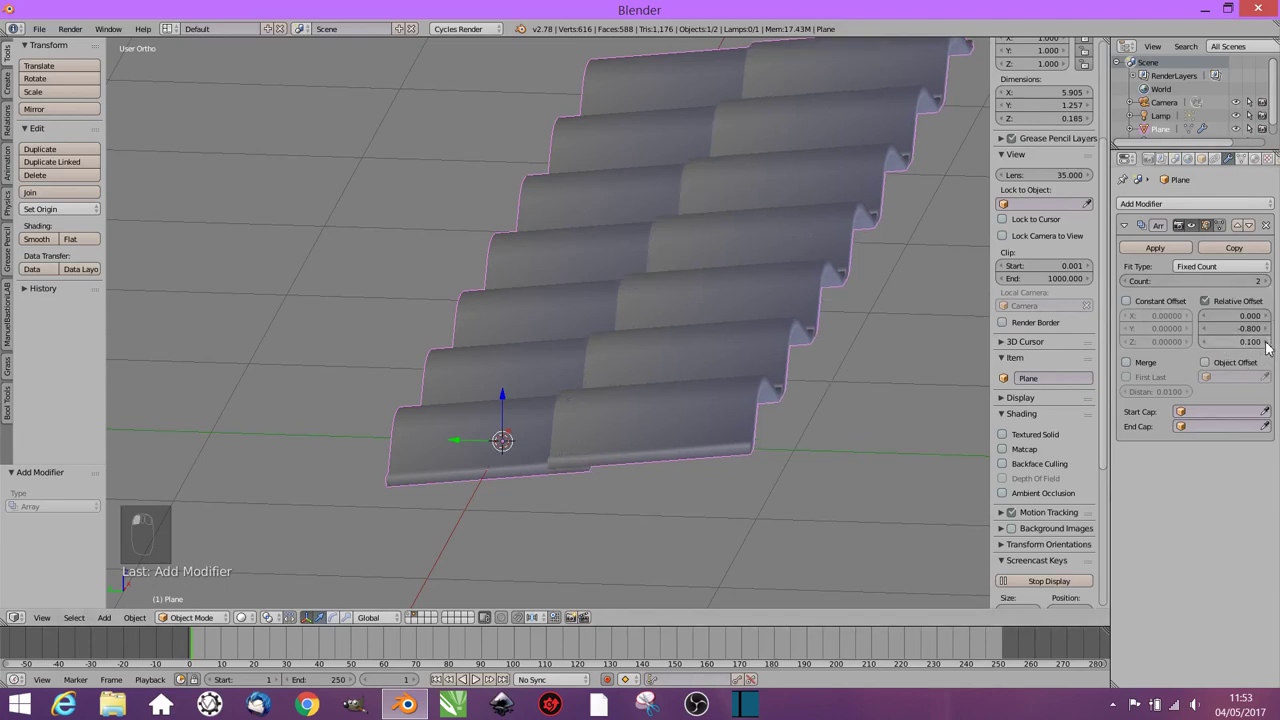
click(1206, 342)
click(1206, 341)
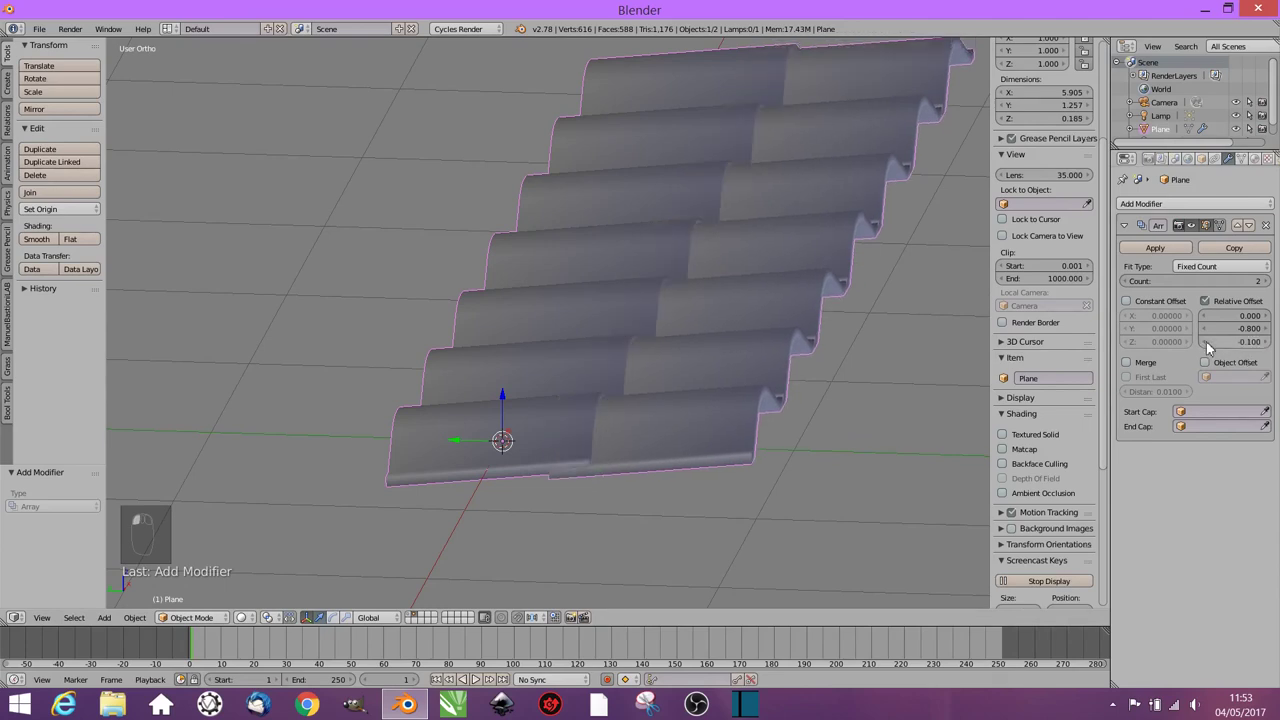
click(1206, 341)
click(1206, 341)
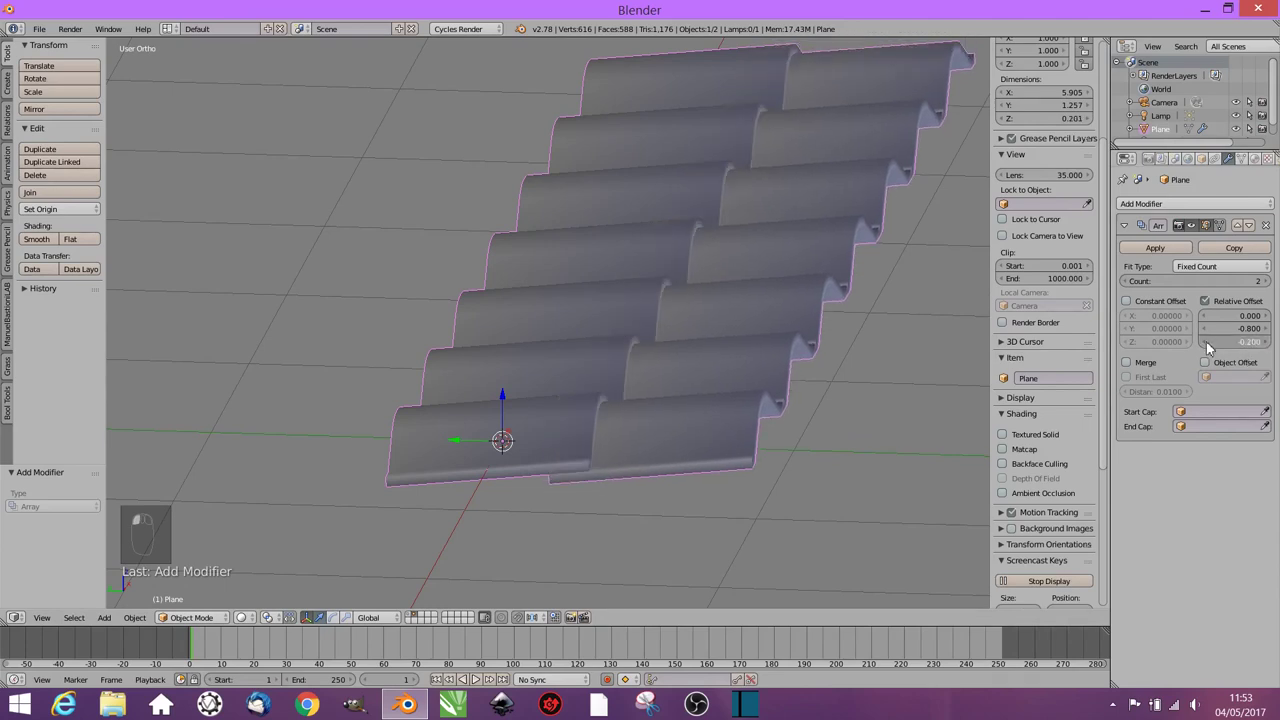
mouse_move(820, 337)
middle_down()
mouse_move(752, 353)
mouse_move(783, 334)
mouse_move(811, 346)
mouse_move(686, 327)
middle_up()
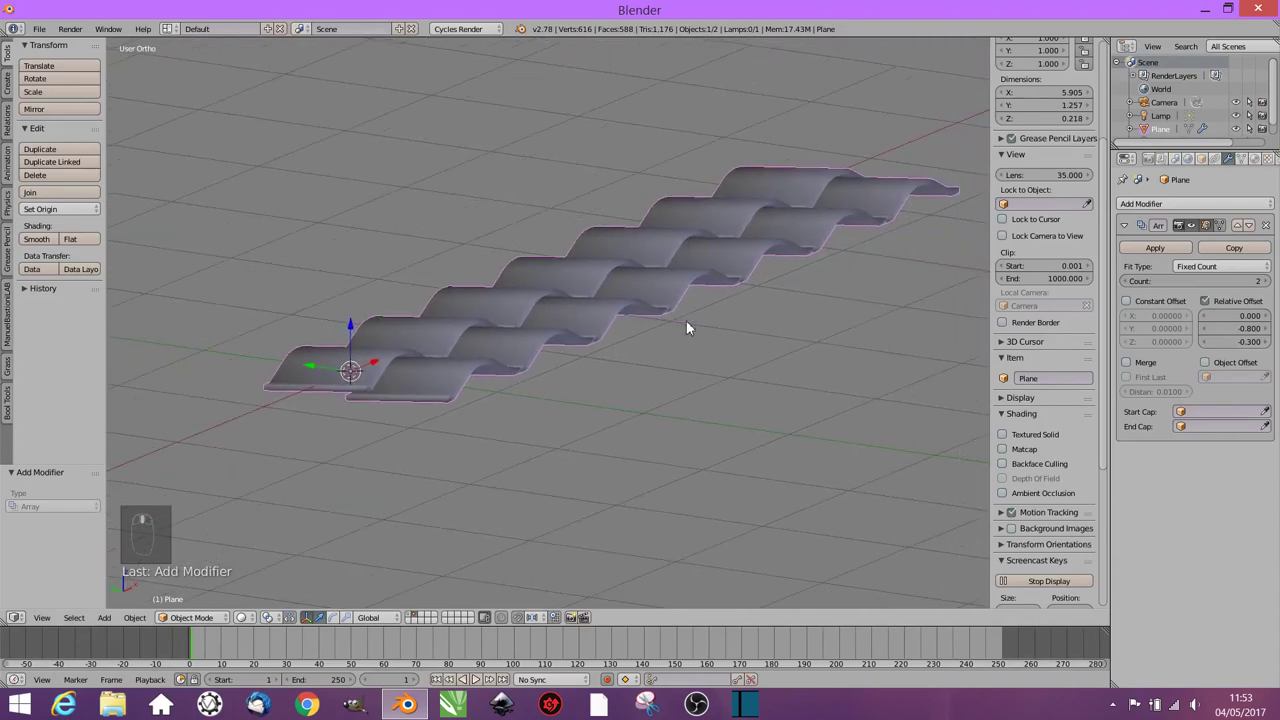
Step: Raise the array Count to 6 rows, then apply the modifier to the mesh
click(1265, 281)
click(1265, 281)
click(1265, 281)
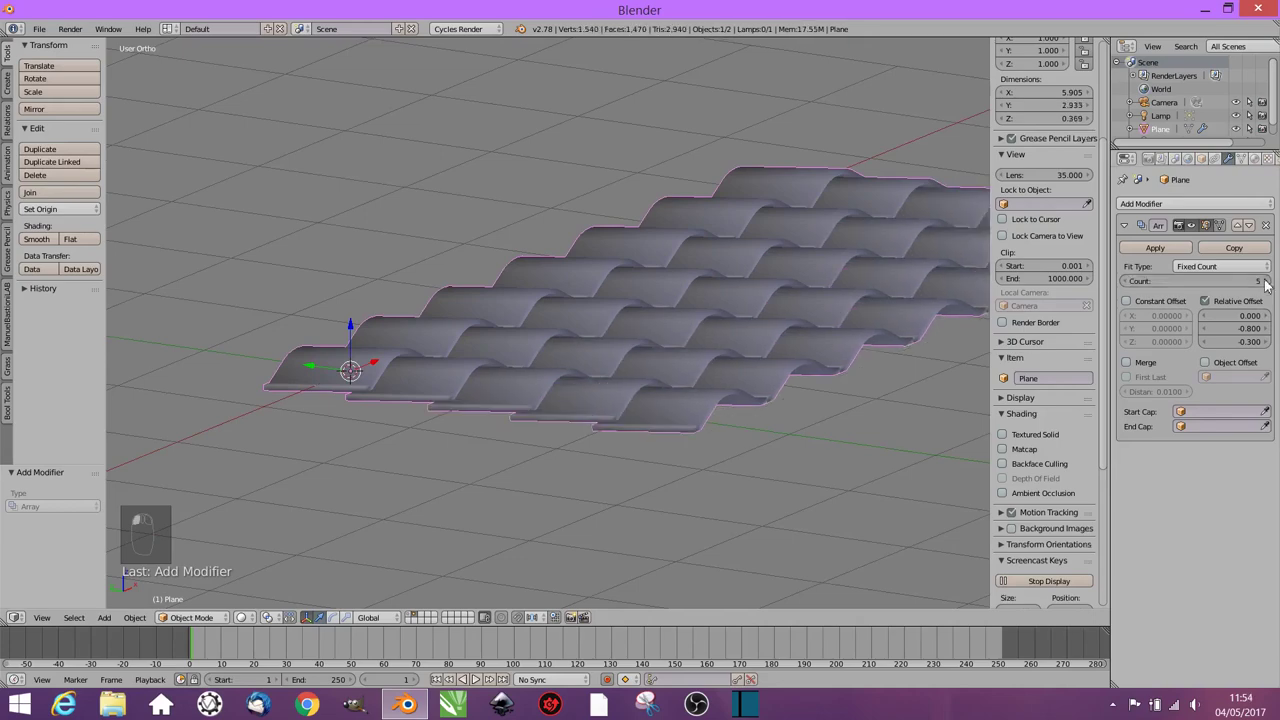
click(1265, 281)
mouse_move(763, 321)
middle_down()
mouse_move(643, 340)
mouse_move(690, 348)
mouse_move(684, 392)
middle_up()
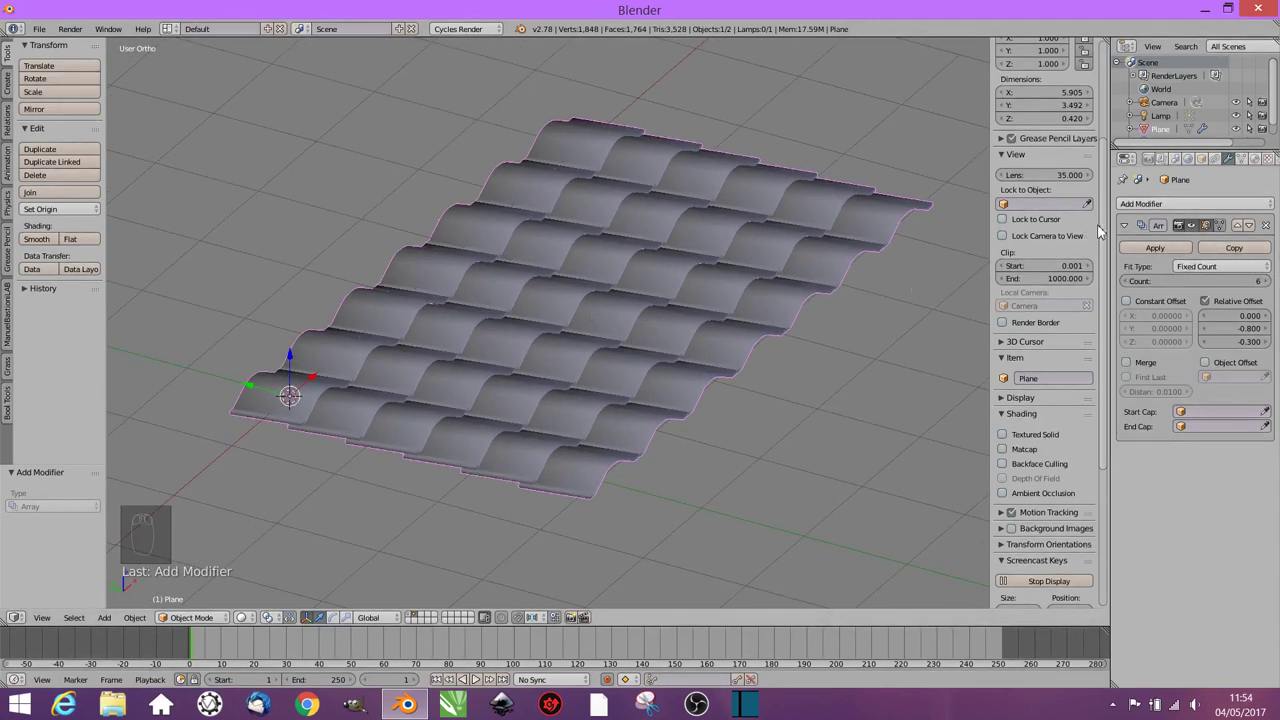
click(1154, 249)
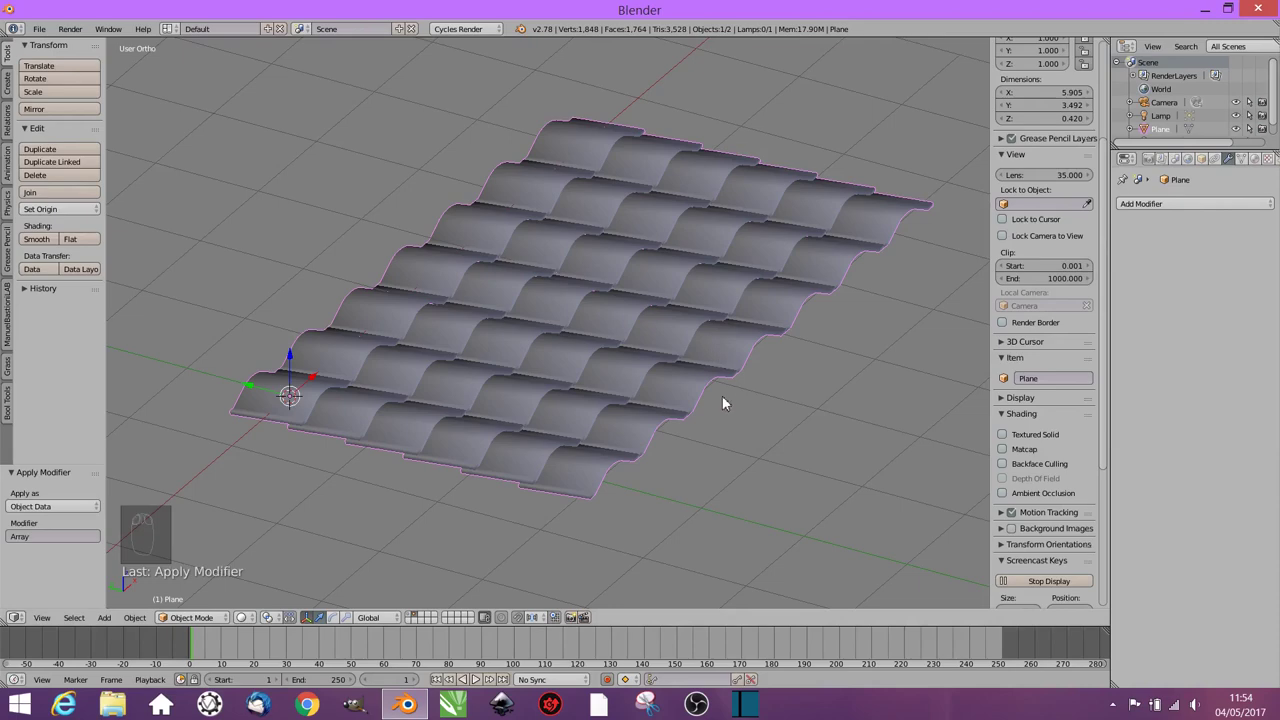
Step: From Right Ortho view, rotate the tile sheet about 47.7° around X
key(KP_3)
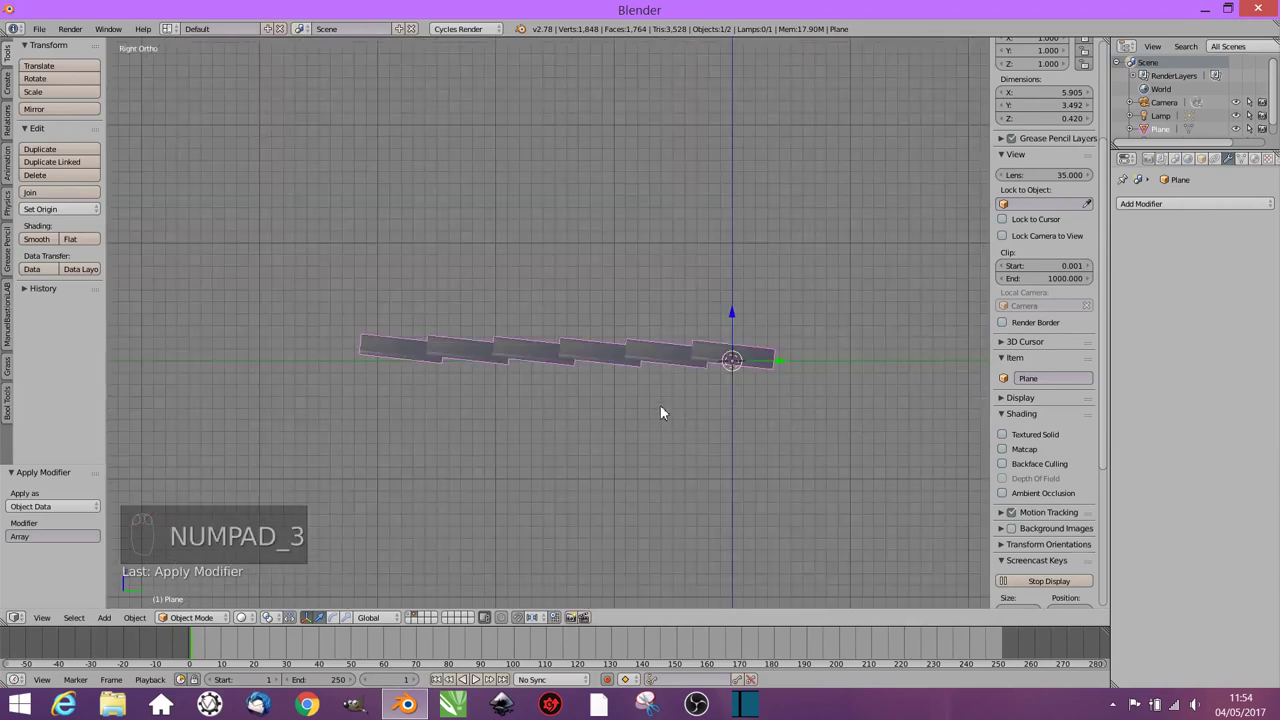
shift+middle_drag(656, 401, 676, 374)
scroll(674, 369, up, 2)
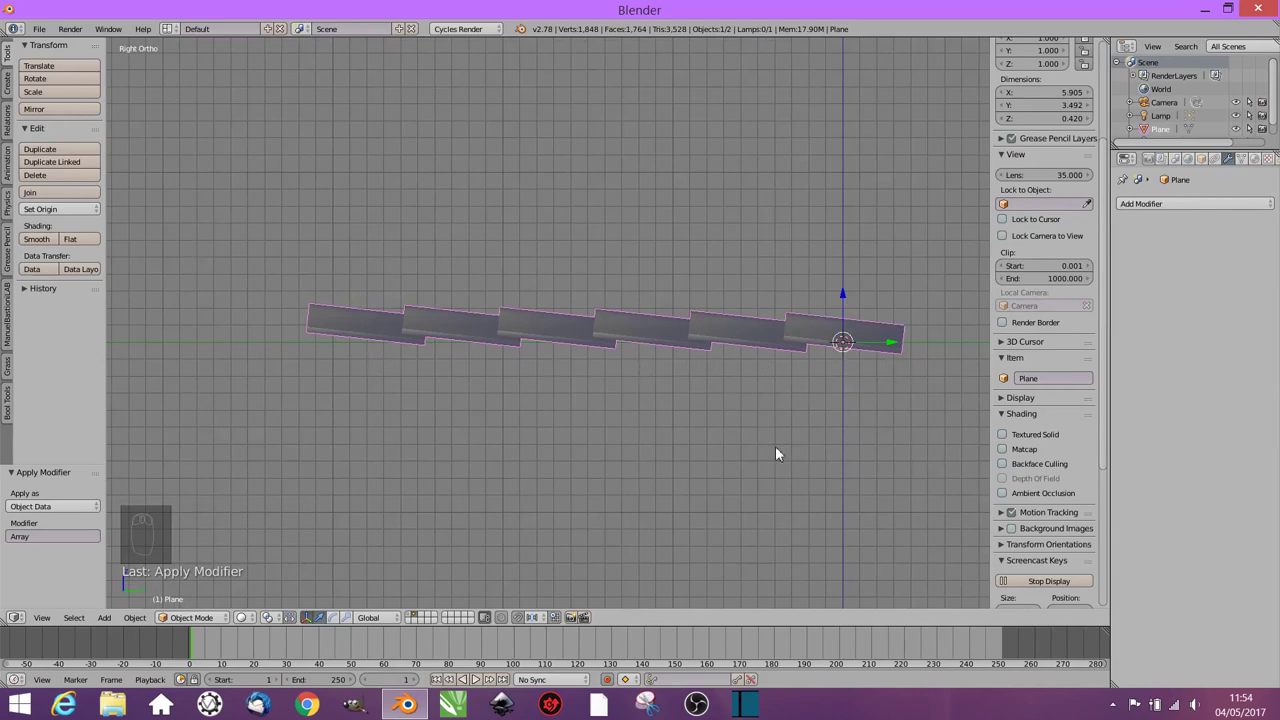
key(r)
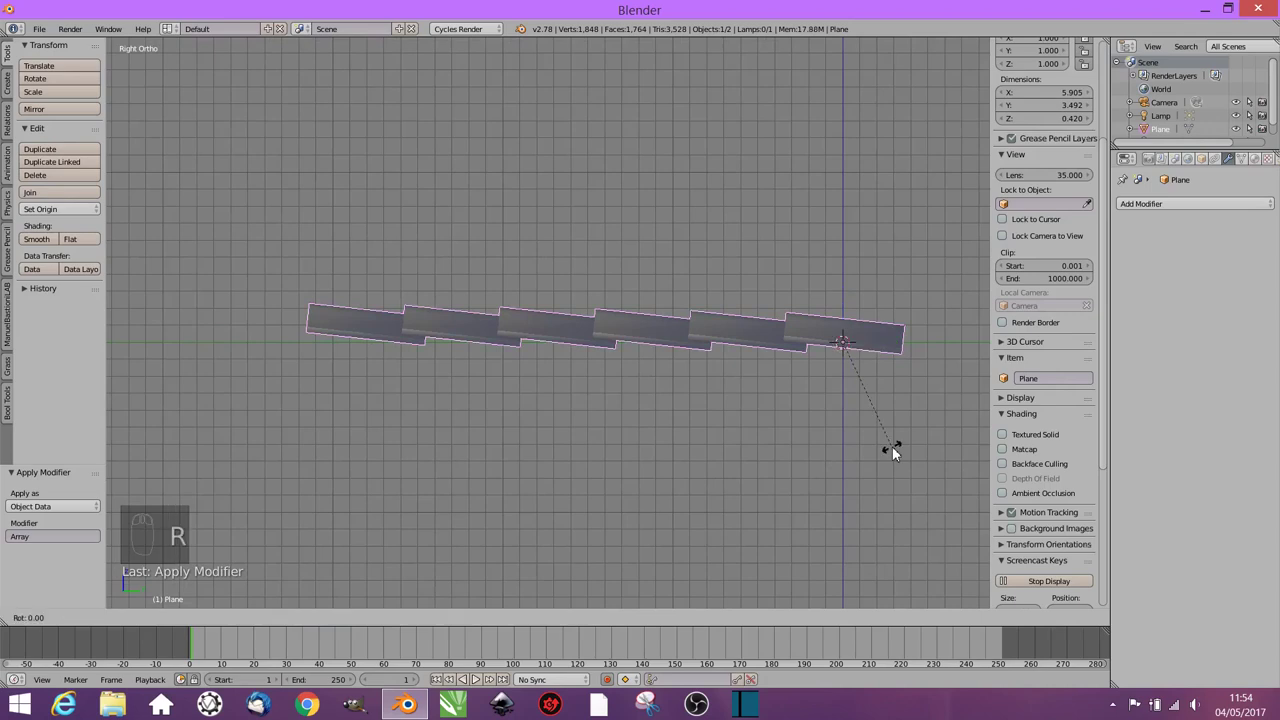
click(895, 365)
scroll(818, 288, down, 2)
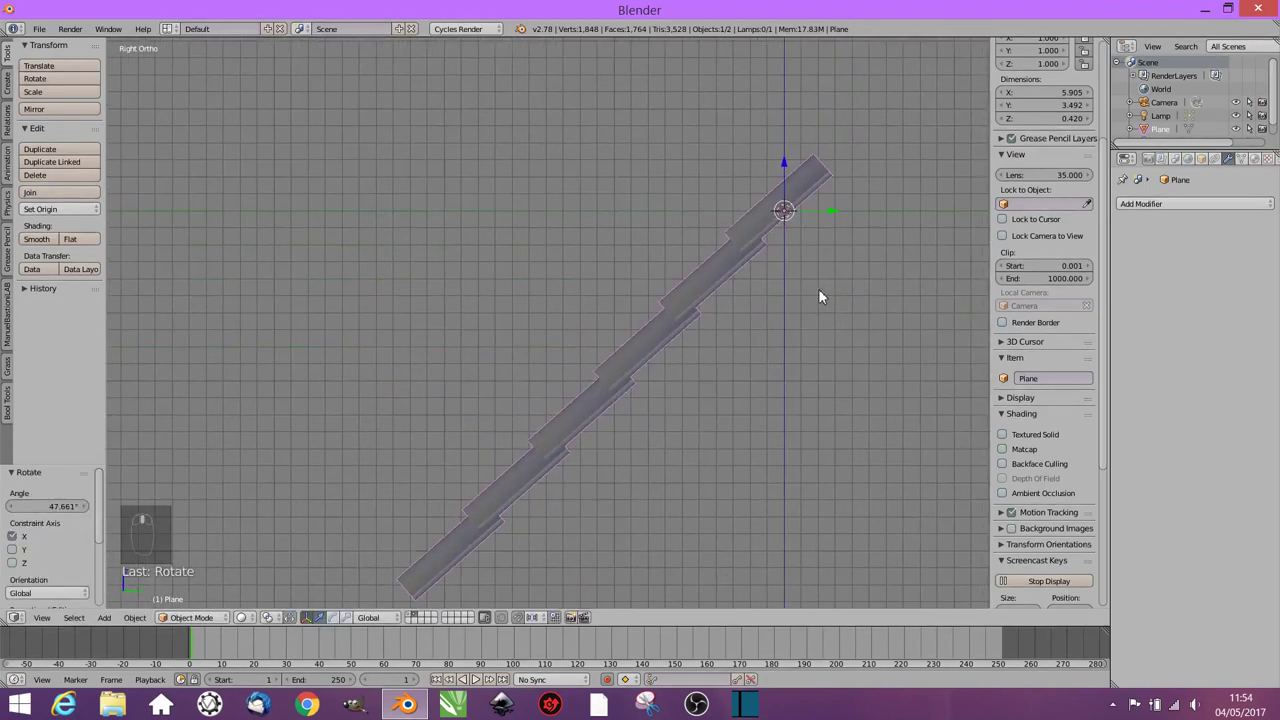
scroll(727, 385, down, 1)
mouse_move(687, 388)
middle_down()
mouse_move(960, 423)
mouse_move(926, 389)
middle_up()
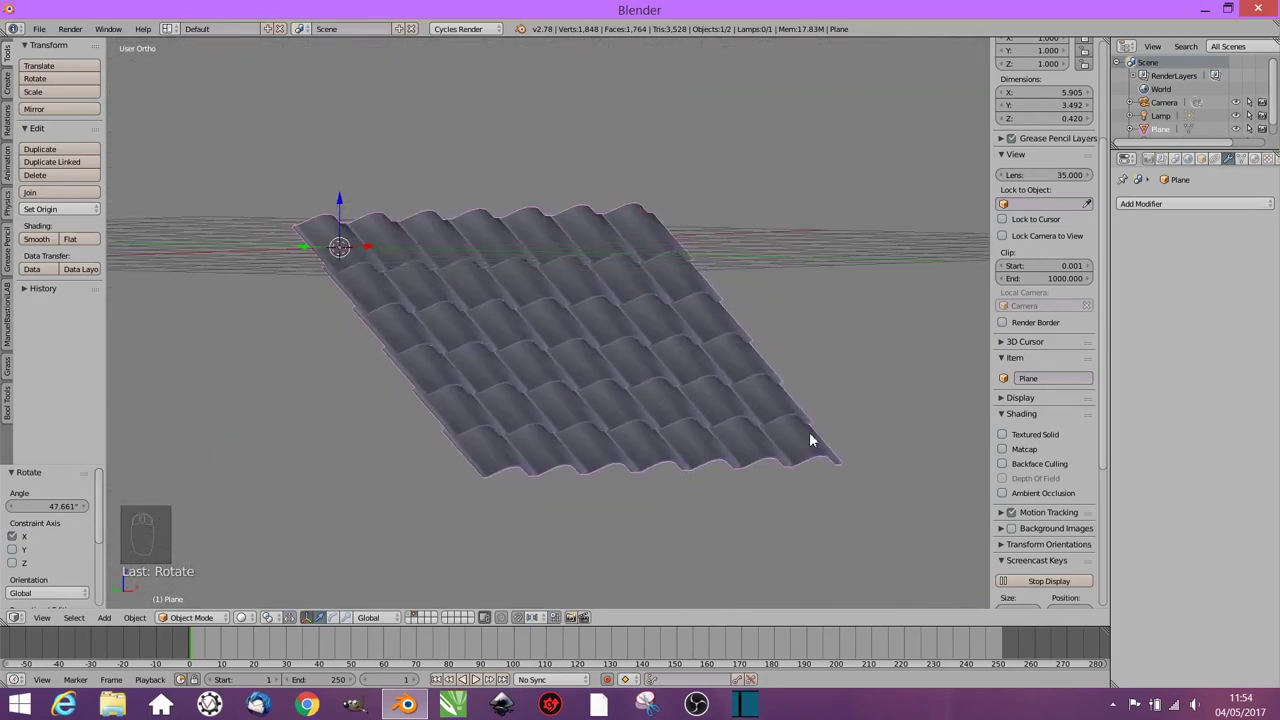
Step: Scale the roof down twice, by 0.454 then 0.682, to about 0.309
middle_drag(814, 443, 734, 465)
key(s)
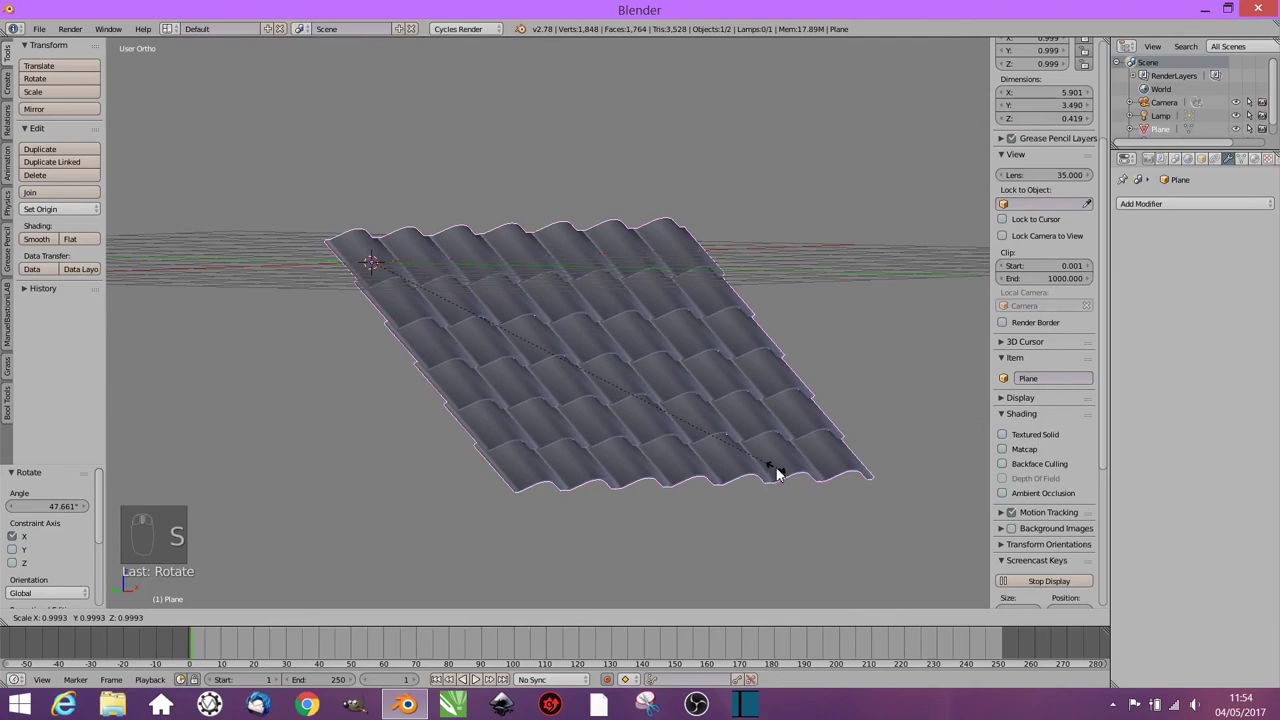
click(583, 347)
shift+middle_drag(579, 338, 688, 455)
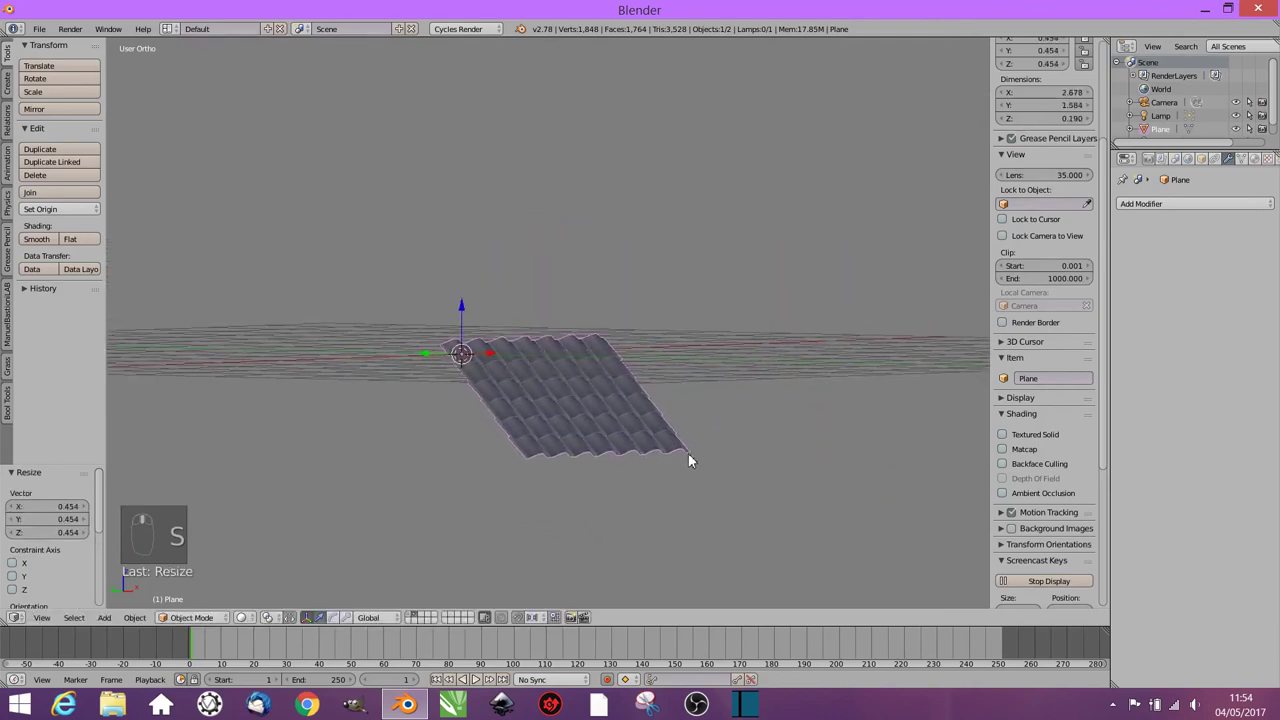
scroll(626, 443, up, 3)
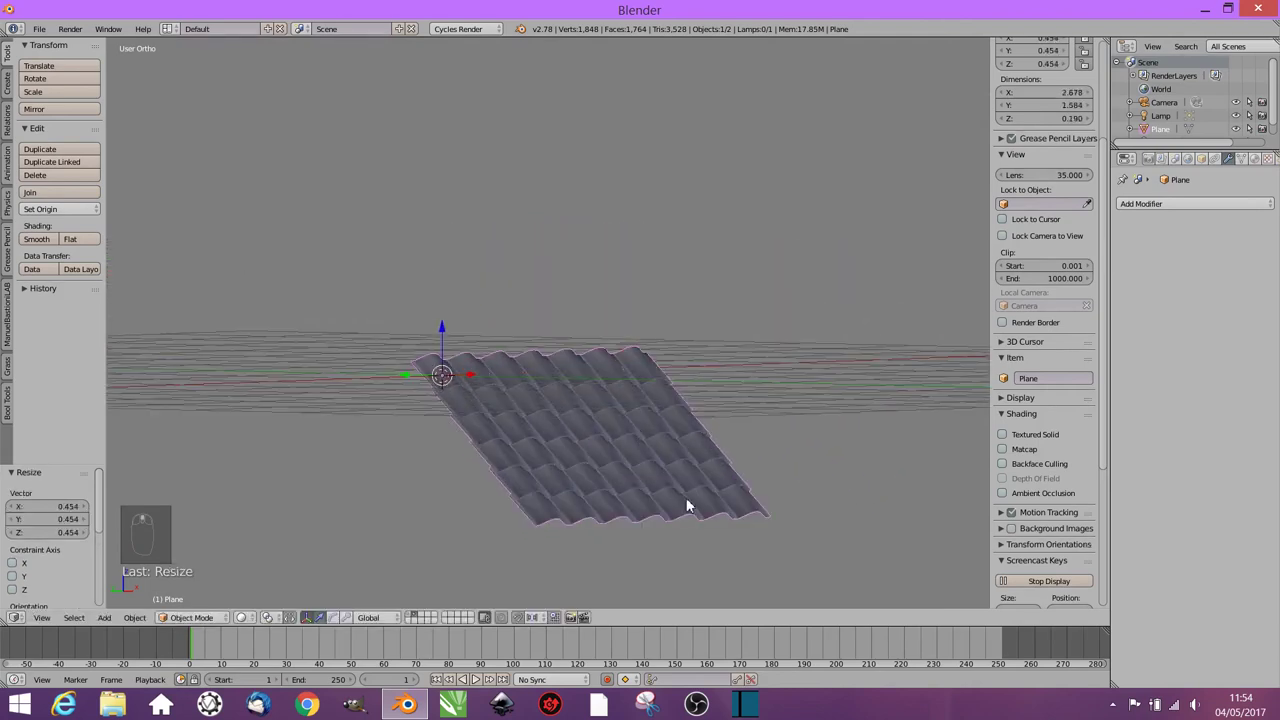
key(s)
click(610, 455)
shift+middle_drag(610, 453, 626, 420)
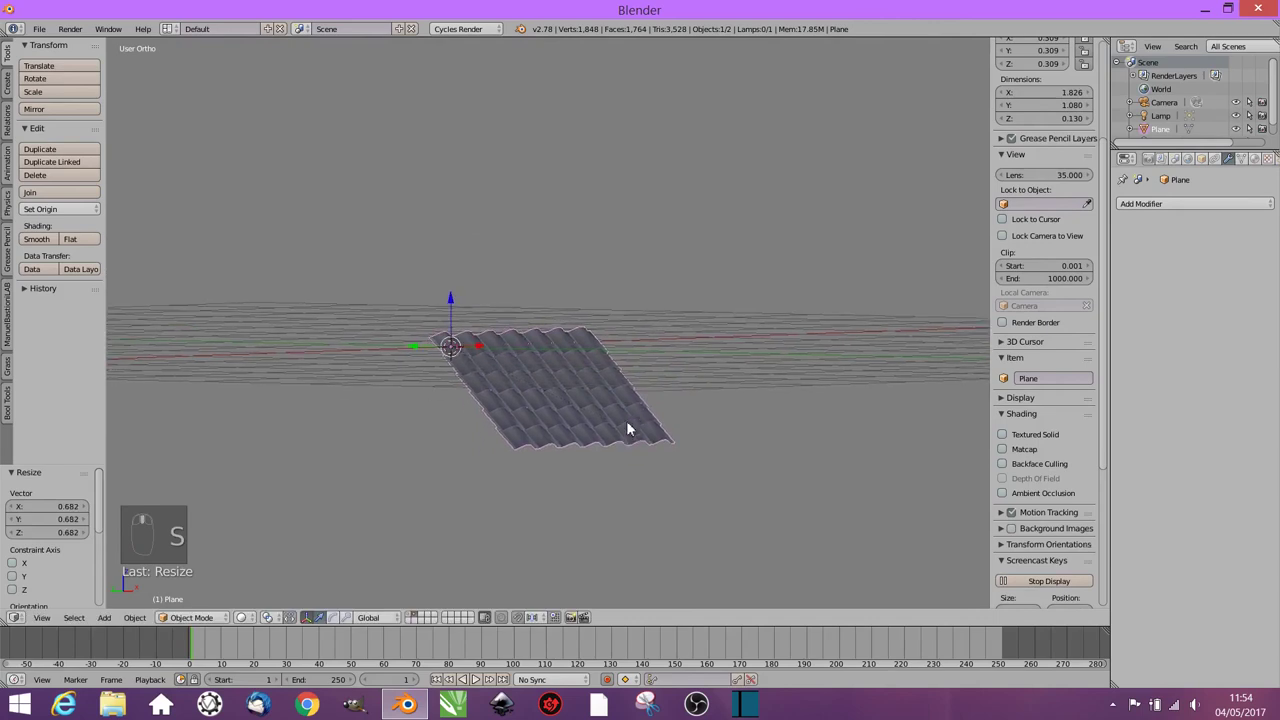
Step: Raise the roof 0.518 units along Z with the blue gizmo arrow
drag(449, 297, 456, 221)
shift+middle_drag(606, 303, 605, 334)
scroll(583, 378, up, 2)
scroll(582, 376, up, 2)
scroll(640, 370, up, 1)
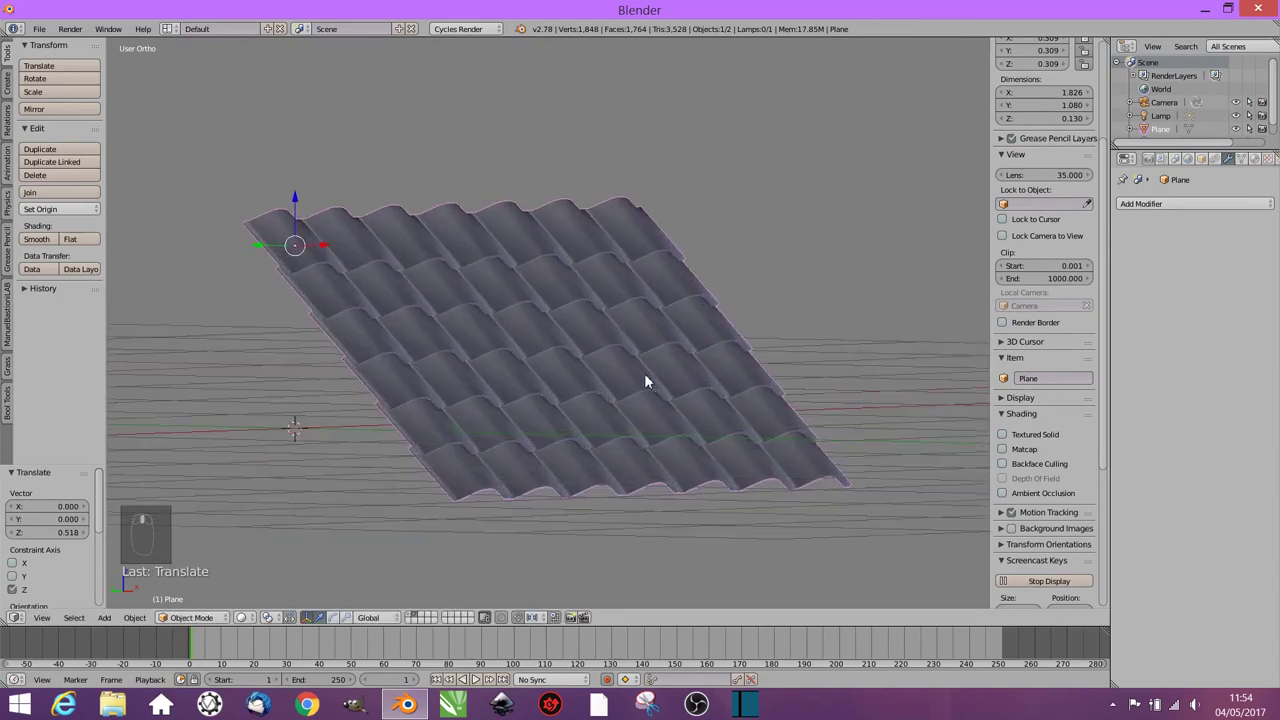
scroll(650, 375, up, 1)
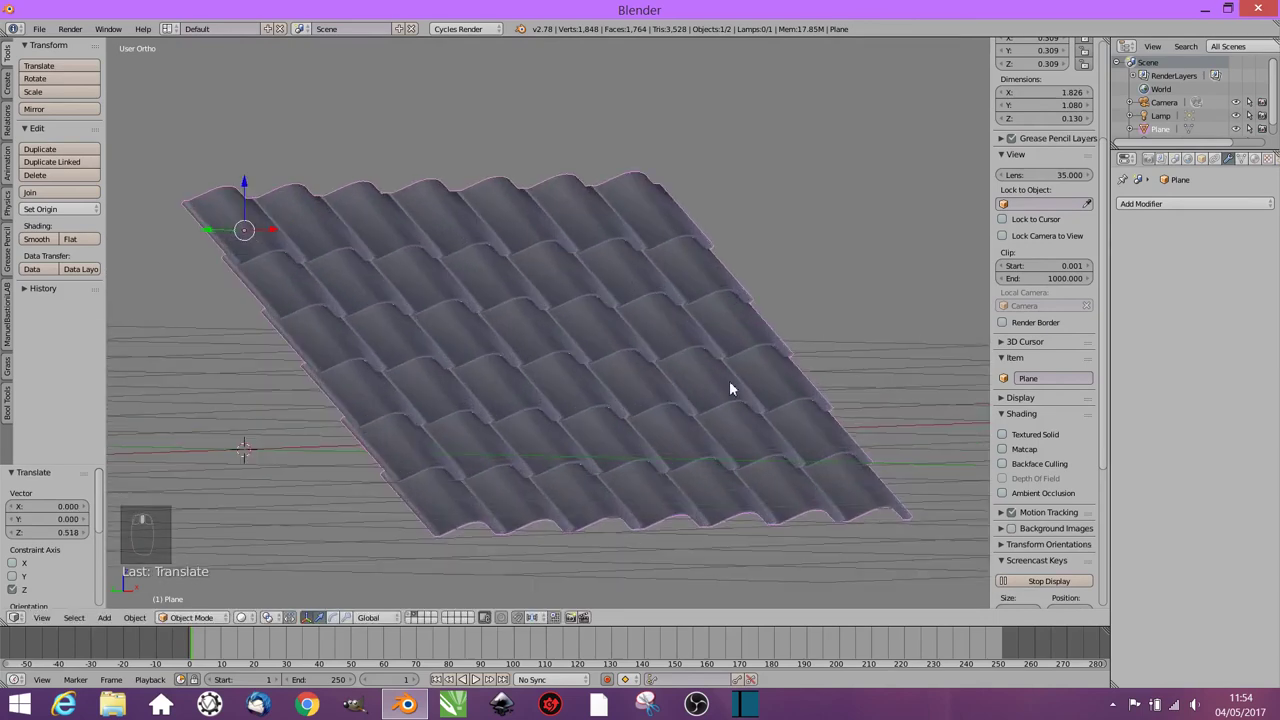
Step: Create a new PBR material on the roof using the Brick preset with reddish-brown albedo
click(1254, 159)
click(1176, 247)
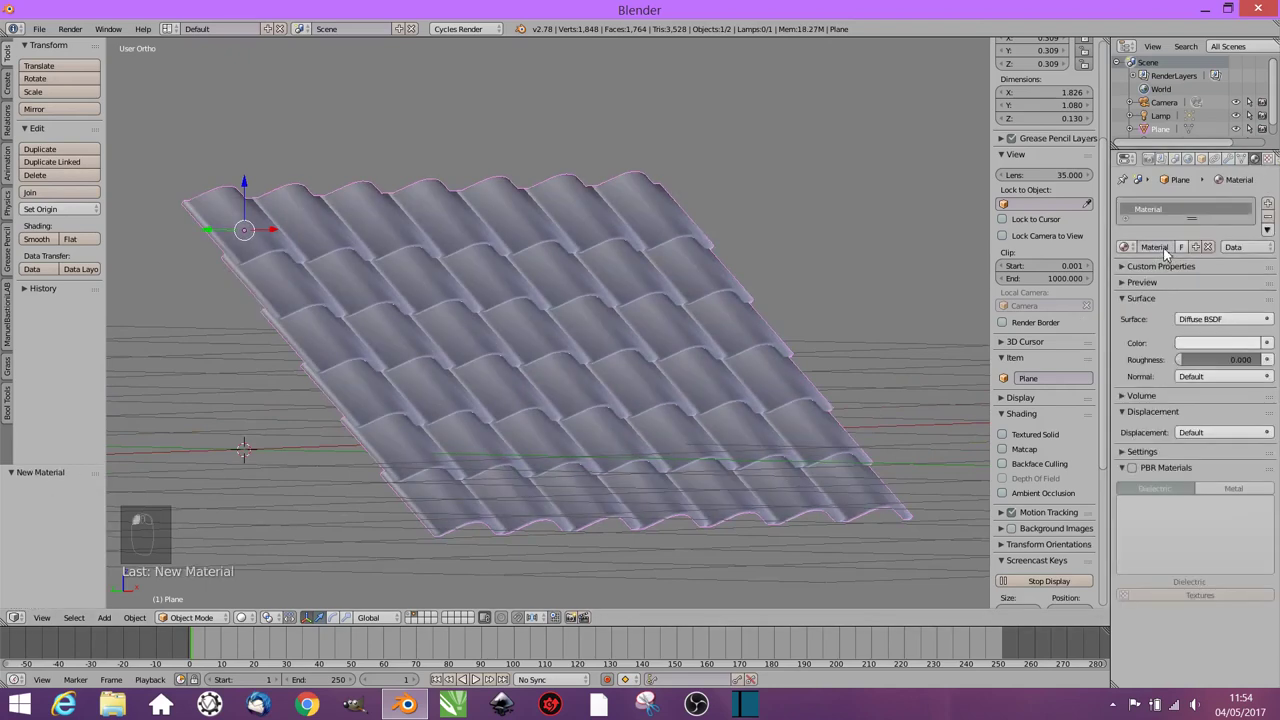
click(1133, 468)
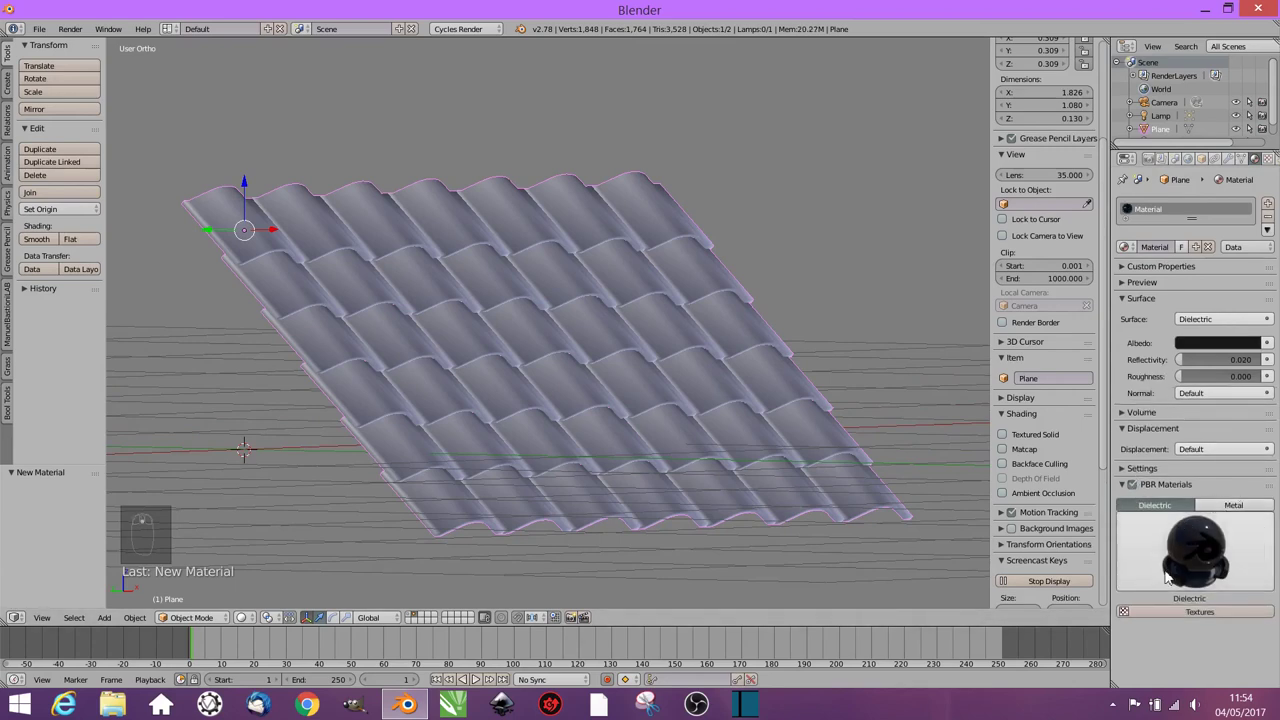
click(1199, 558)
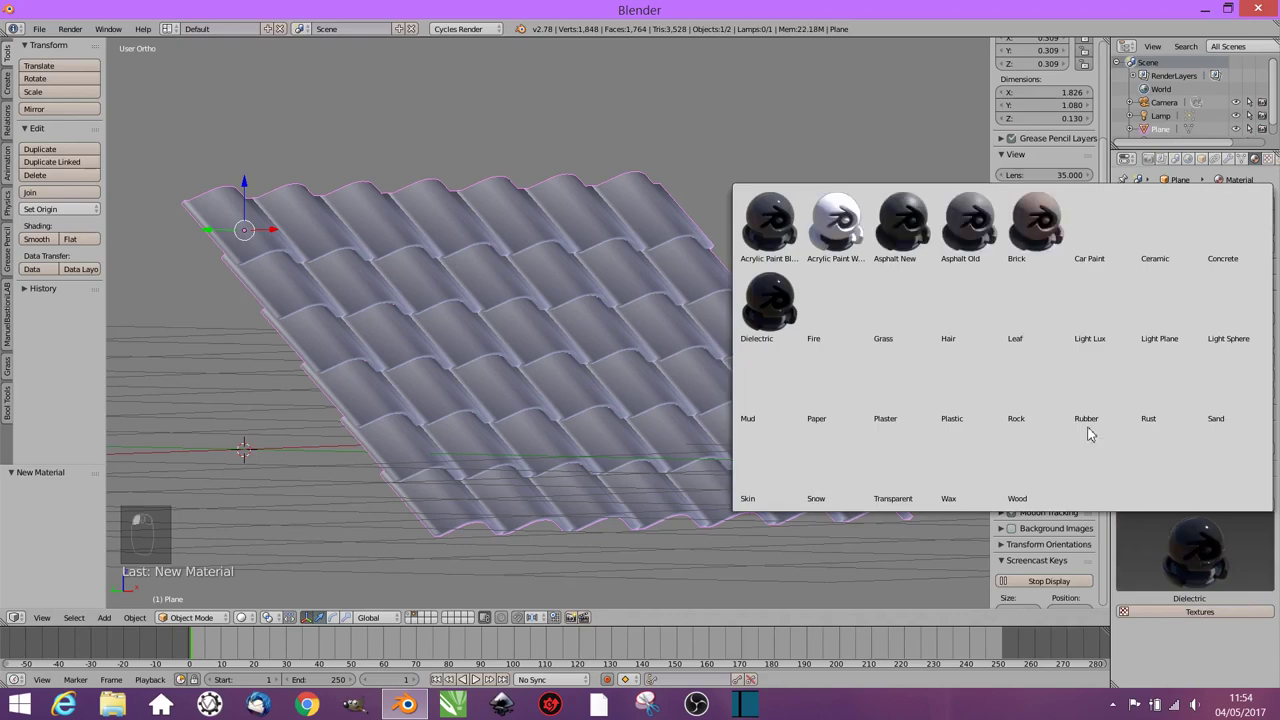
click(1036, 220)
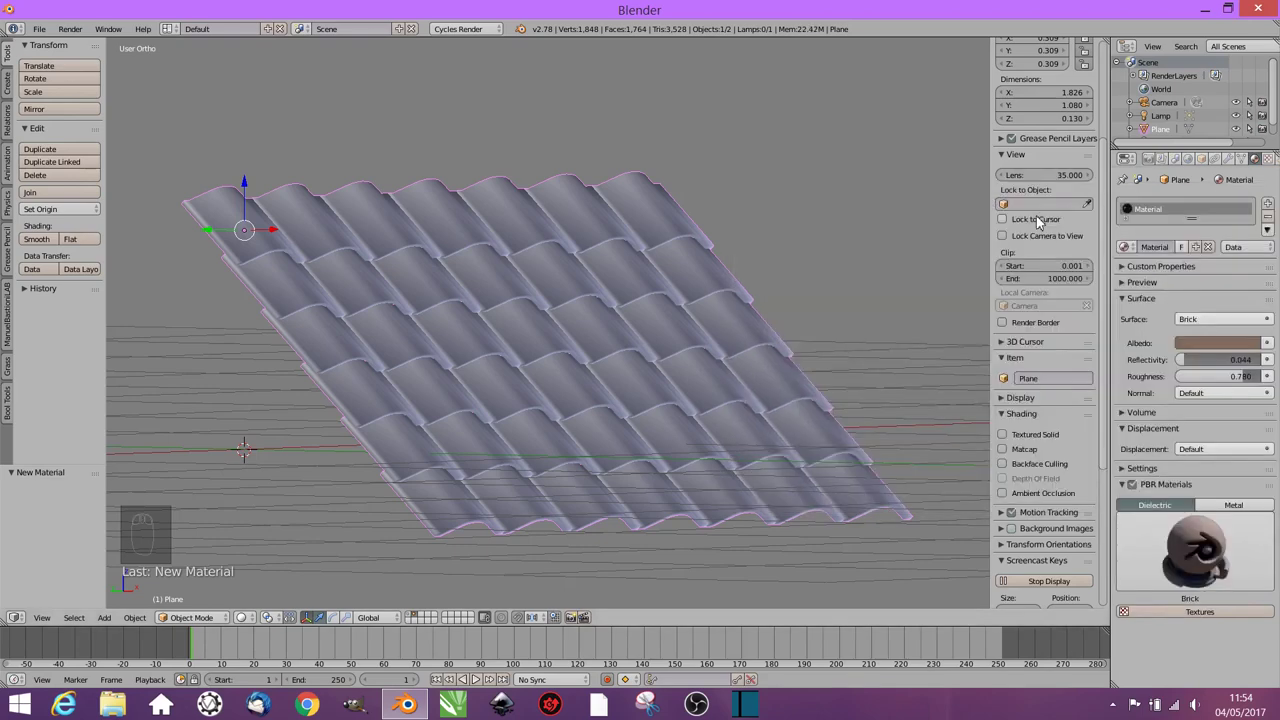
click(1215, 344)
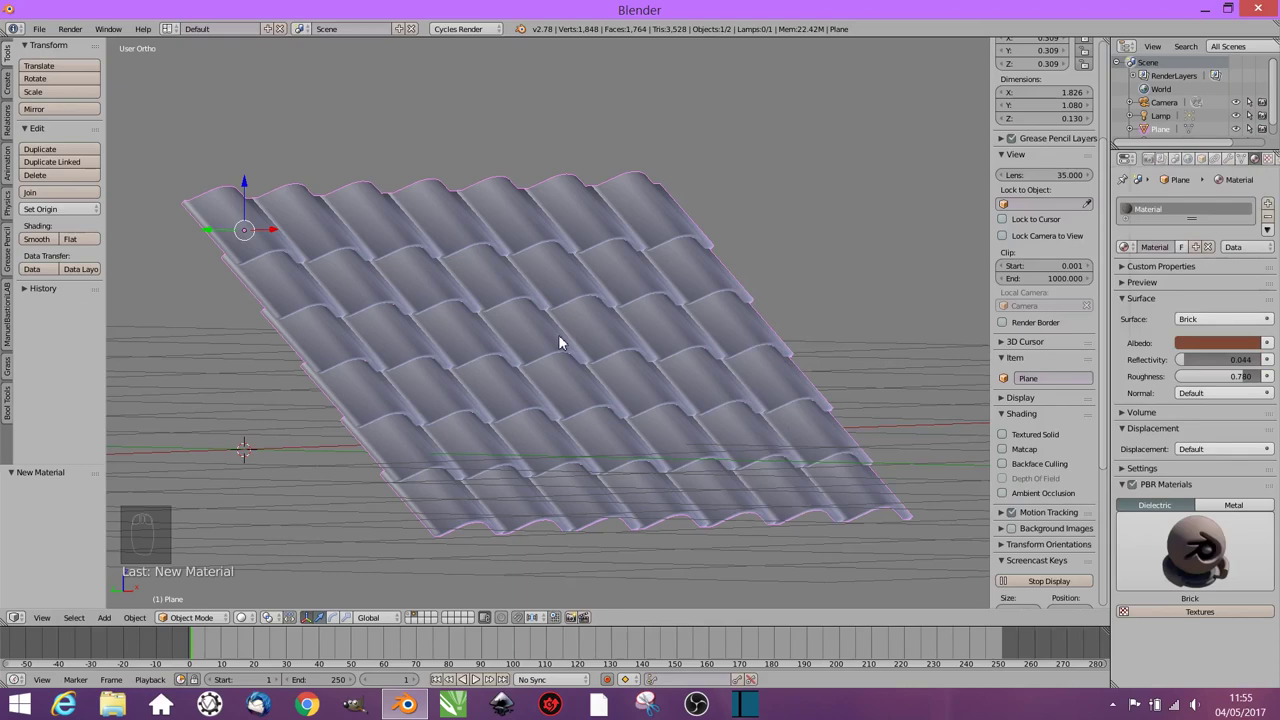
Step: Switch the viewport to Cycles Rendered shading to preview the brick roof
key(shift+z)
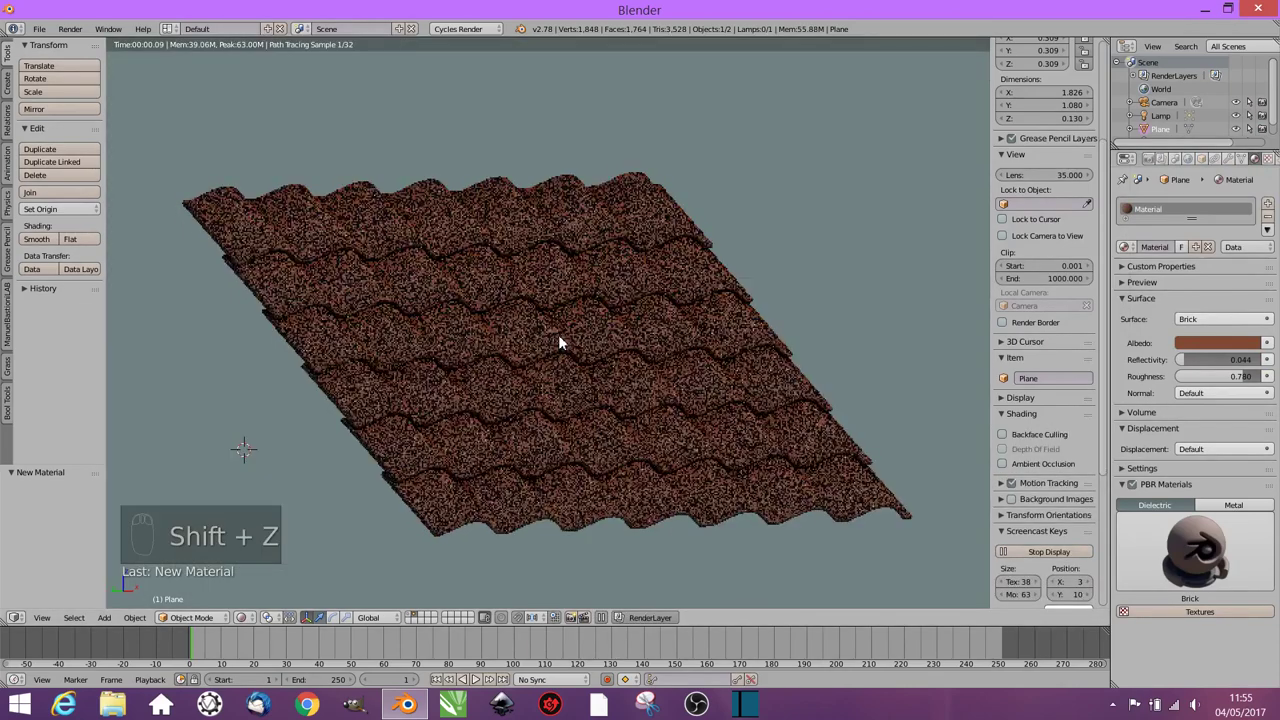